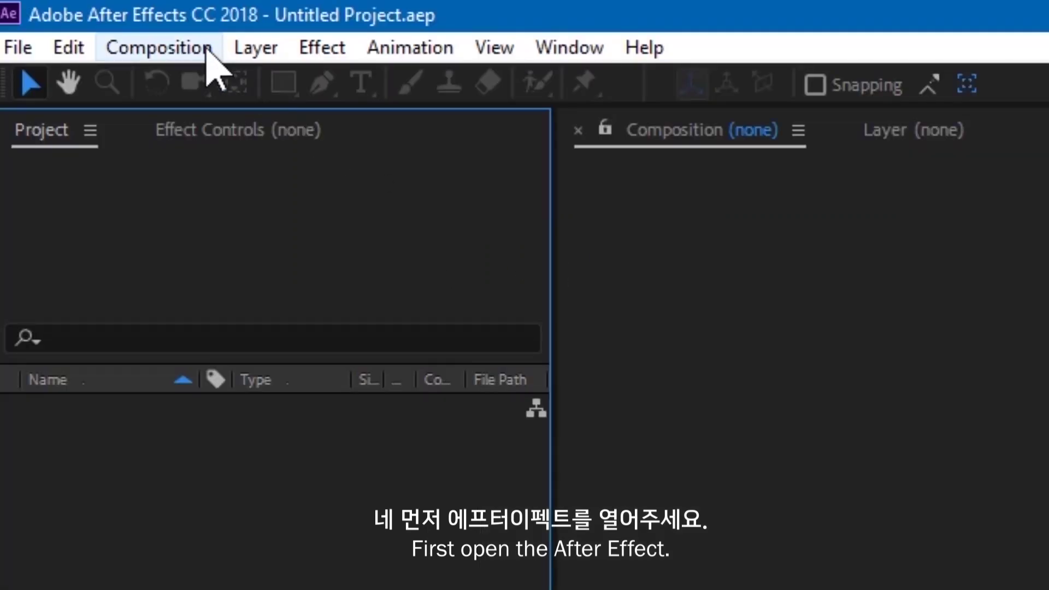
Step: Create a 1920 x 1080 composition with the HDTV 1080 29.97 preset and a 0;00;17;00 duration, with the viewer's transparency grid off
left_click(94, 17)
left_click(103, 31)
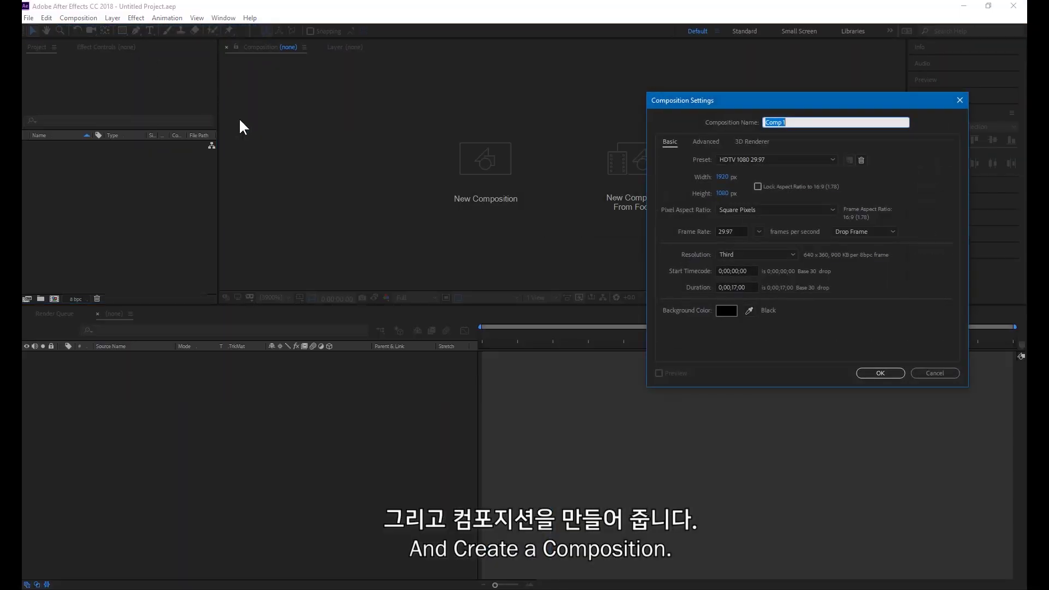
left_click_drag(783, 101, 552, 117)
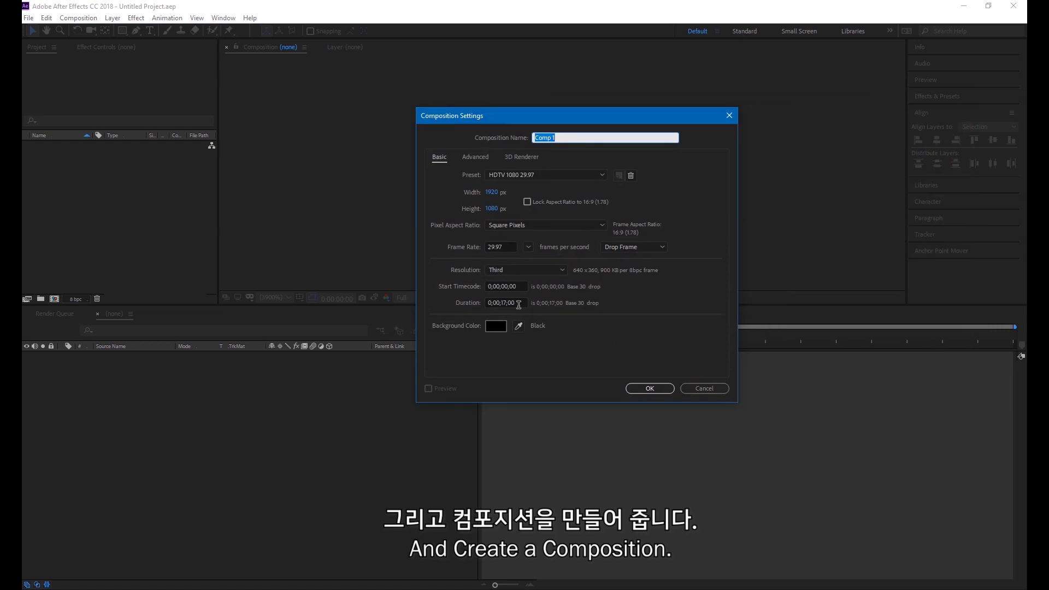
left_click(662, 388)
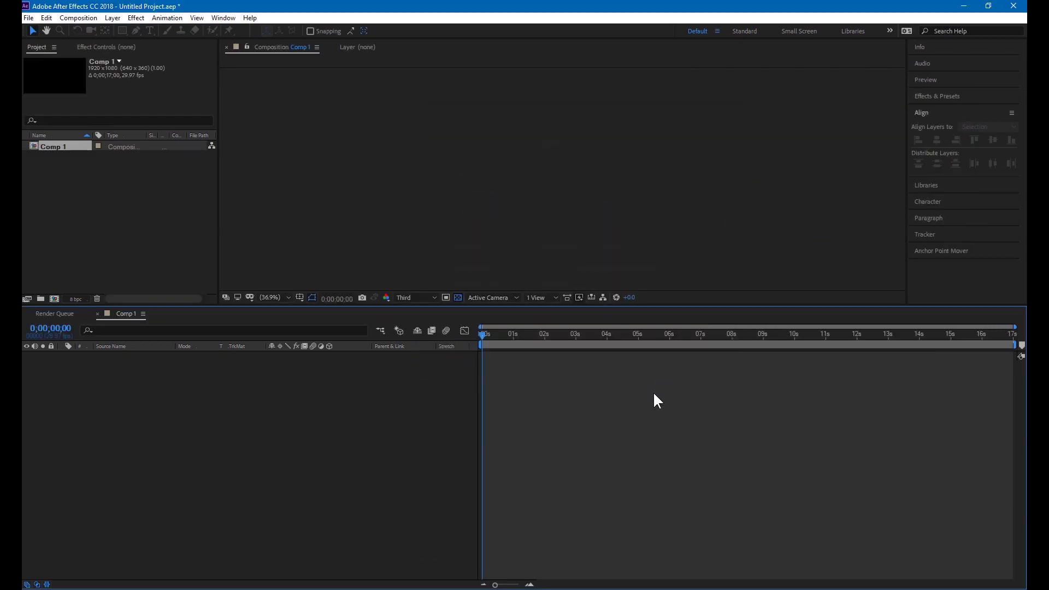
left_click(457, 297)
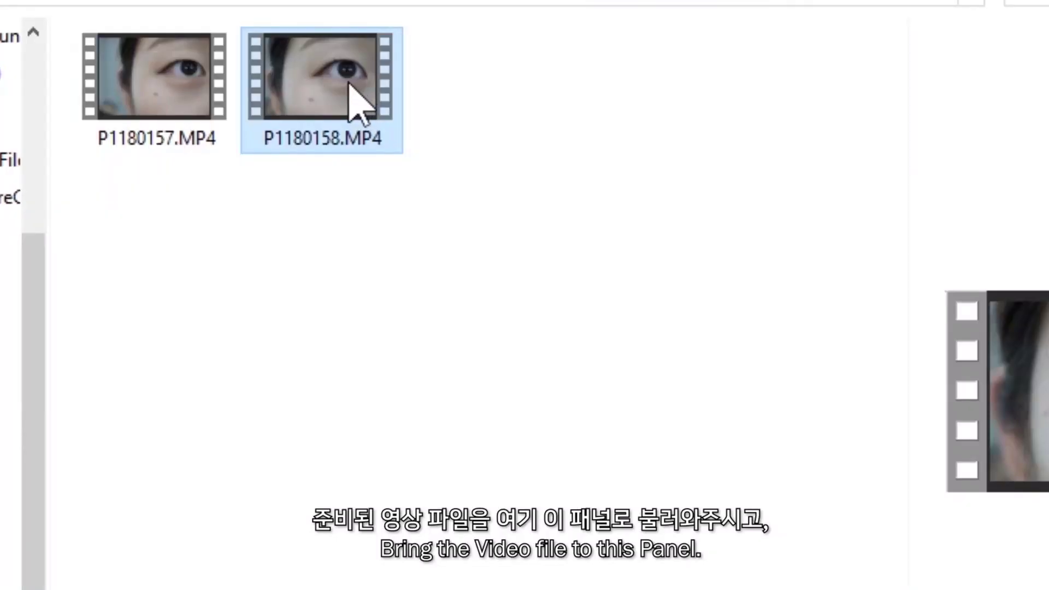
Step: Import P1180158.MP4 from the file explorer window into the project and add it to the composition's timeline
left_click_drag(618, 276, 109, 208)
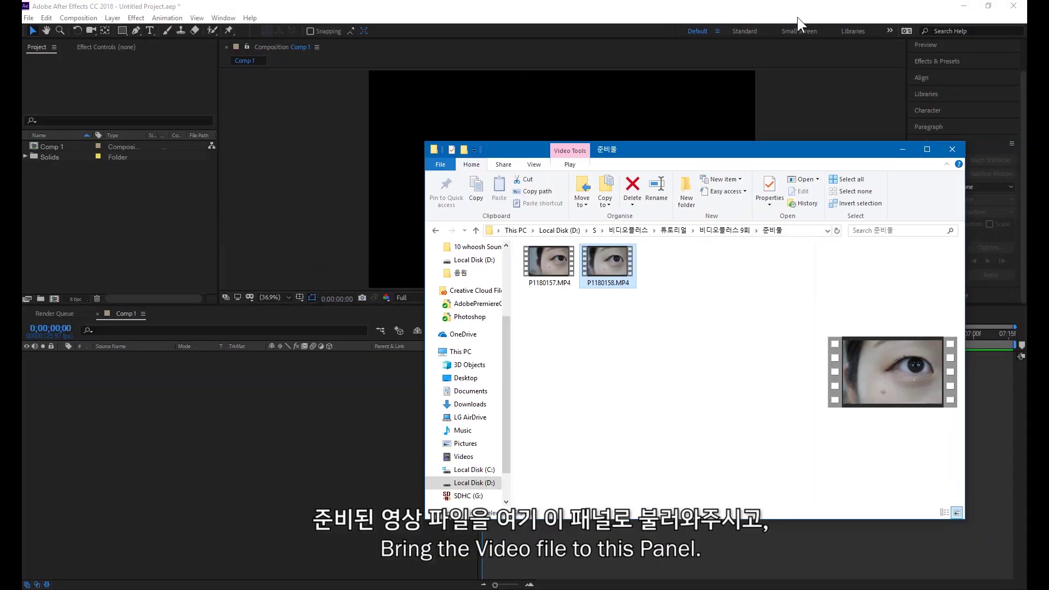
left_click(156, 209)
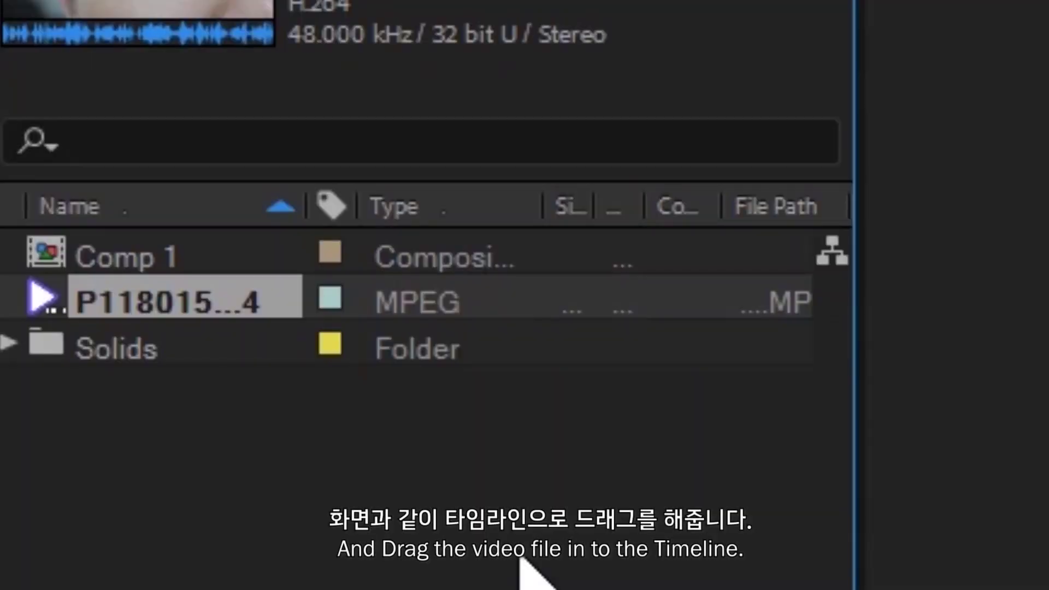
left_click_drag(128, 304, 138, 416)
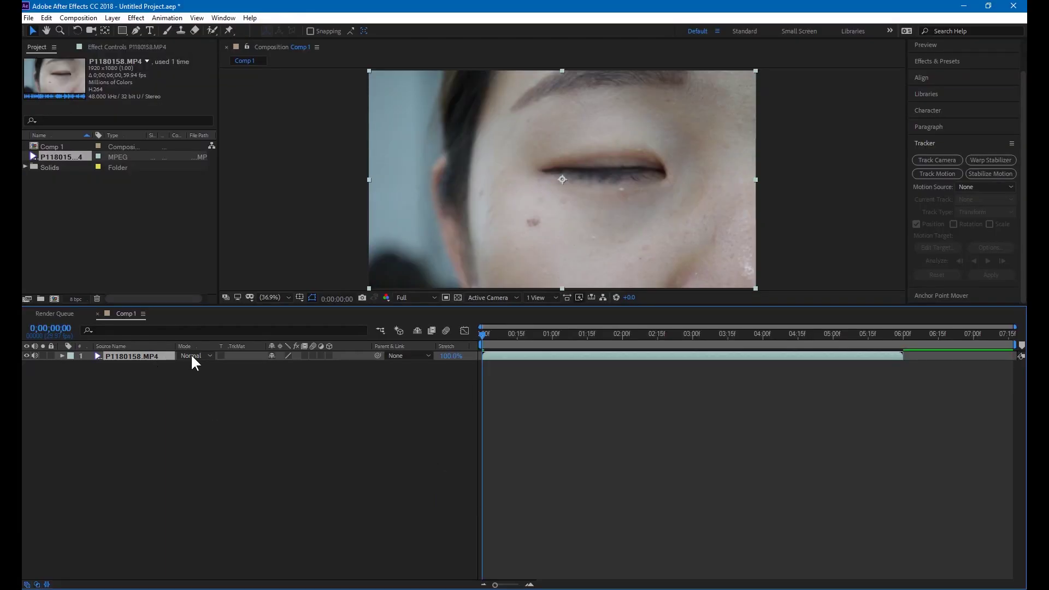
Step: Split the P1180158.MP4 layer at 0;00;00;27, where the eye is closed, and delete the segment before the cut
left_click_drag(496, 332, 543, 359)
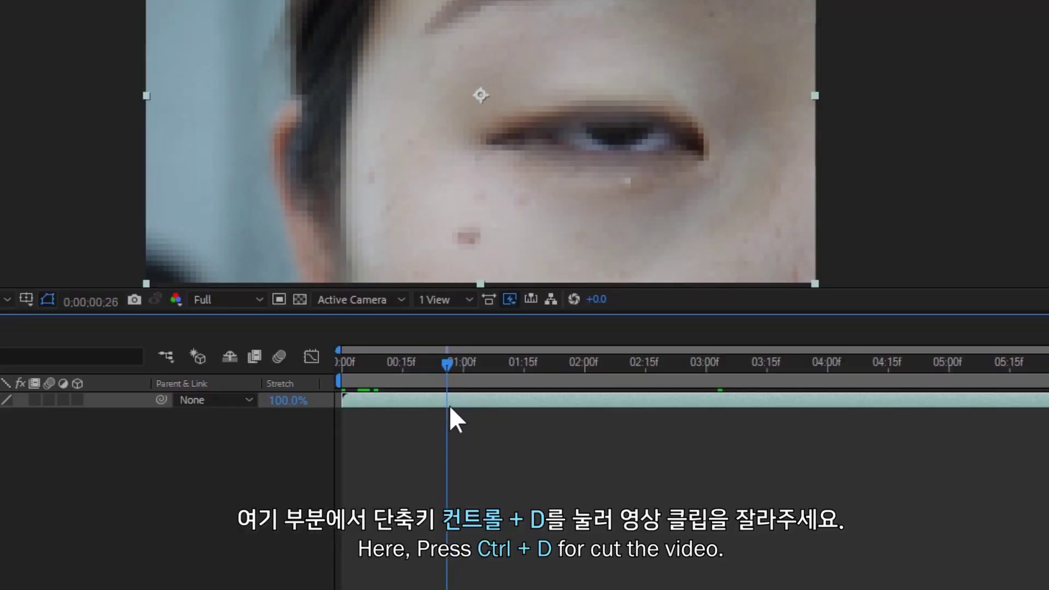
left_click_drag(449, 406, 451, 405)
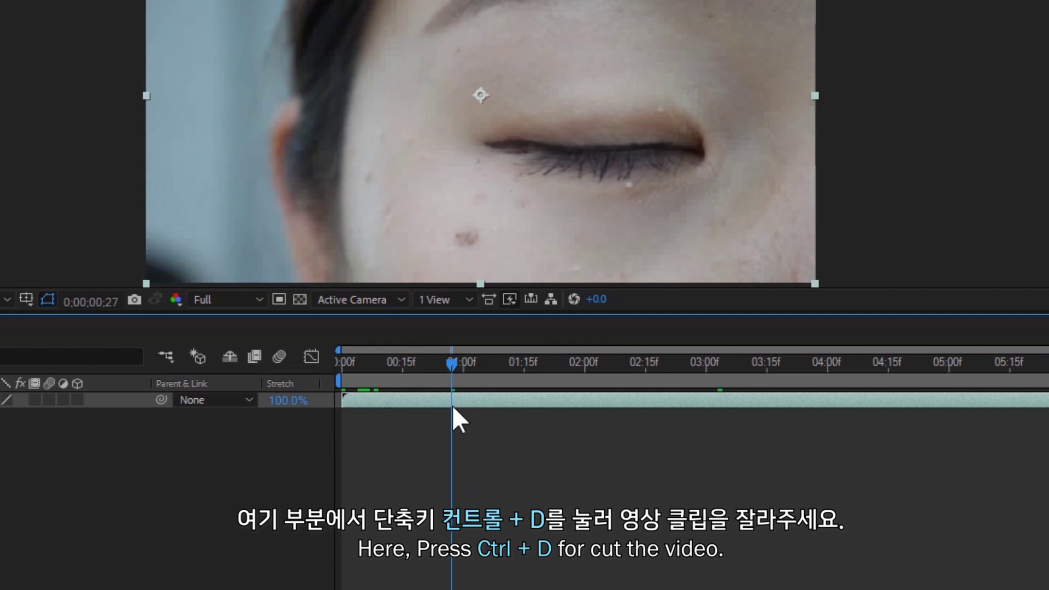
key("ctrl+d")
left_click(438, 416)
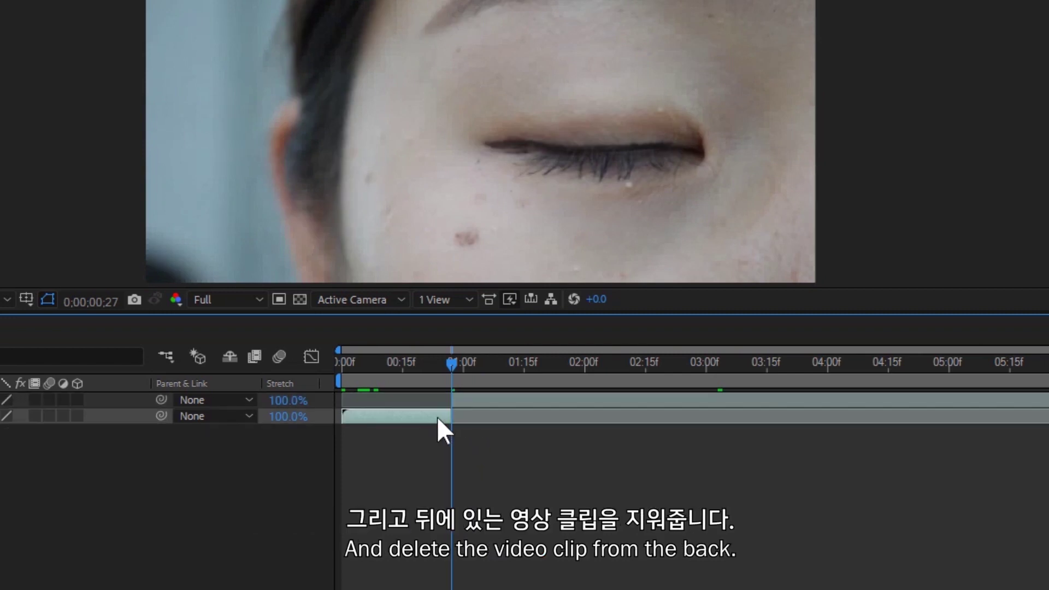
key("Delete")
Step: Move the remaining clip to the start of the timeline and return the current time to 0;00;00;00
left_click_drag(481, 404, 376, 407)
left_click(371, 362)
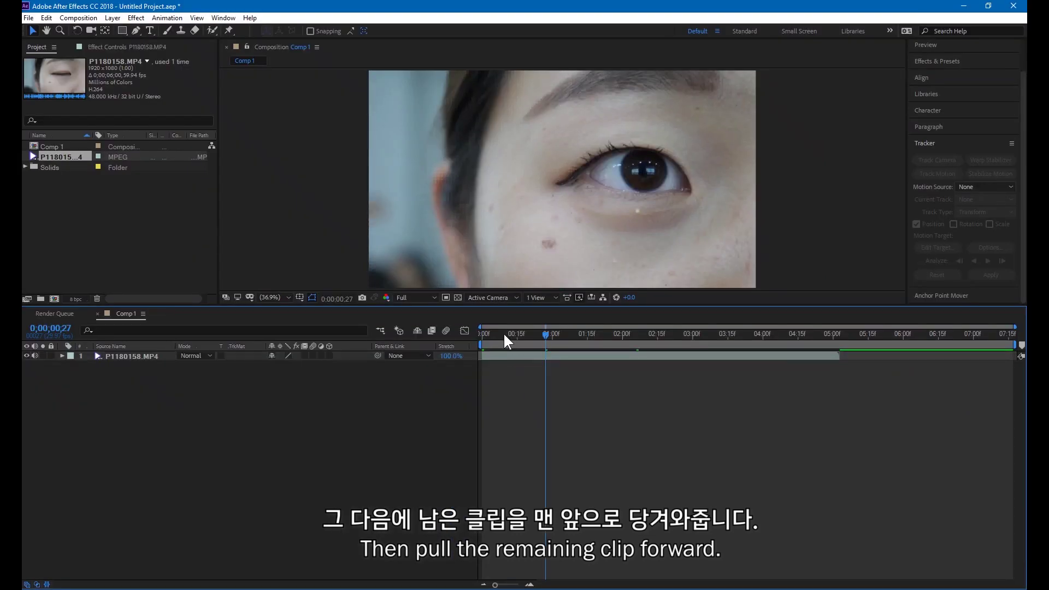
left_click_drag(497, 335, 474, 334)
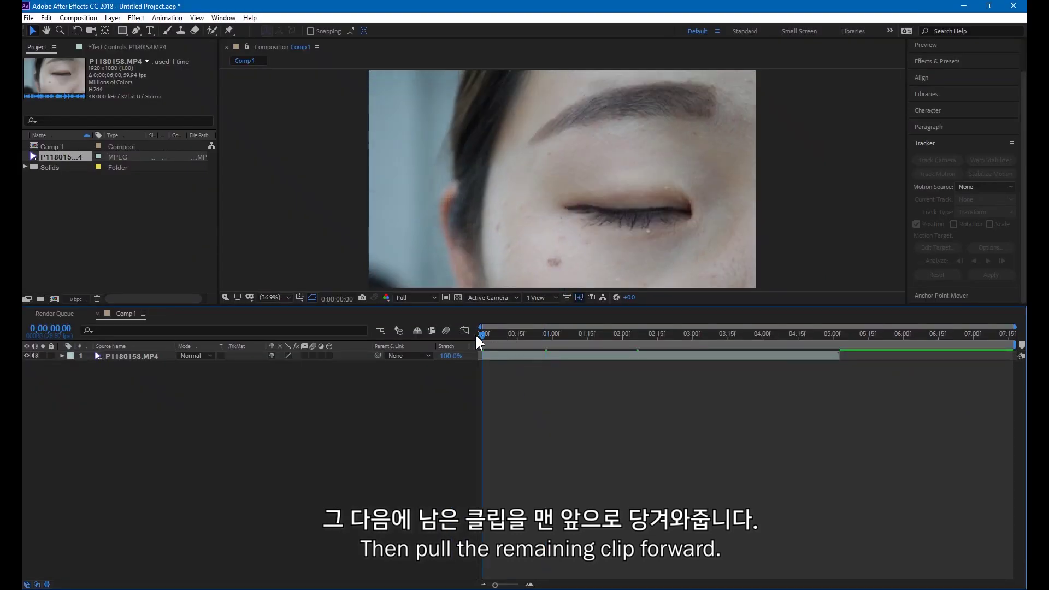
Step: Slow the video clip down with Time Stretch, using a stretch factor of 300
left_click(515, 356)
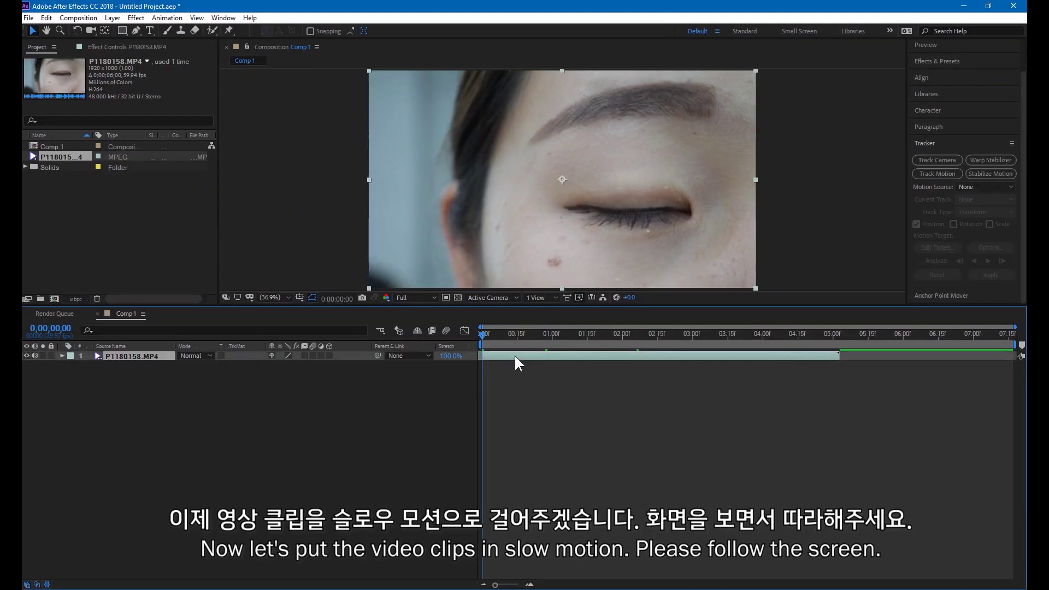
right_click(509, 353)
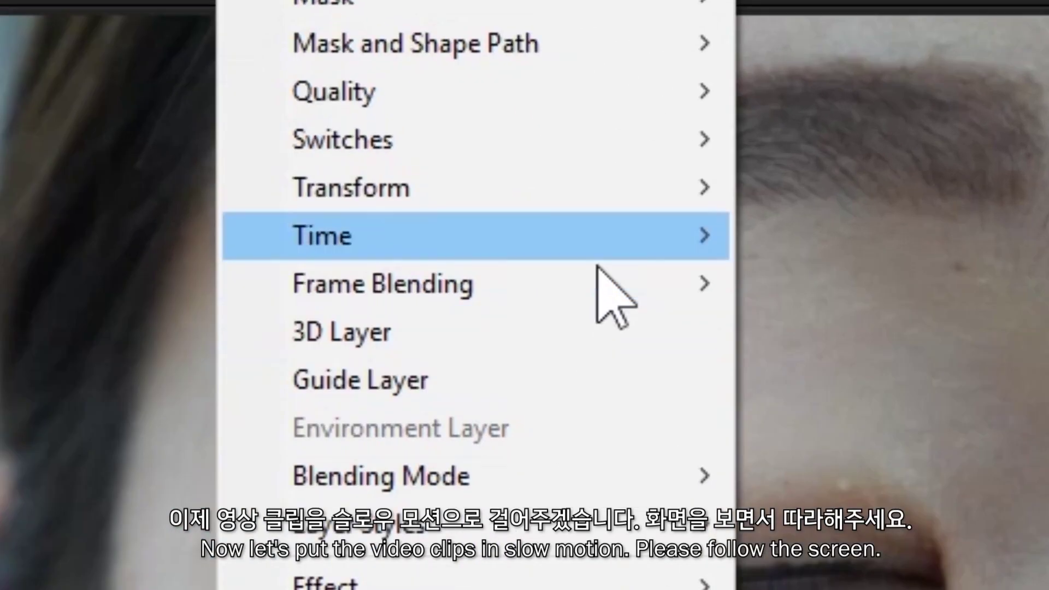
mouse_move(607, 136)
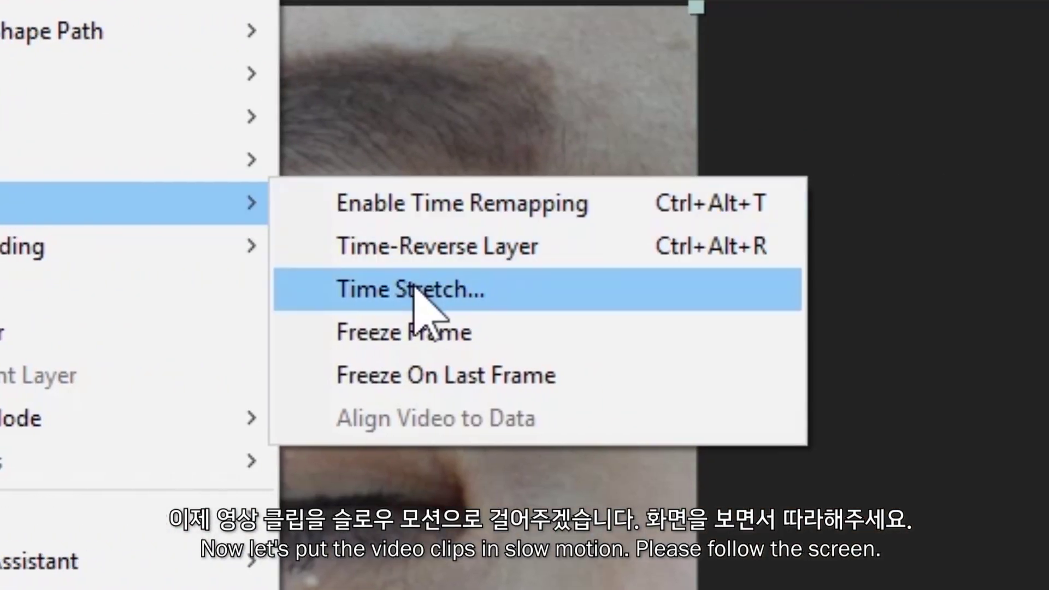
left_click(413, 289)
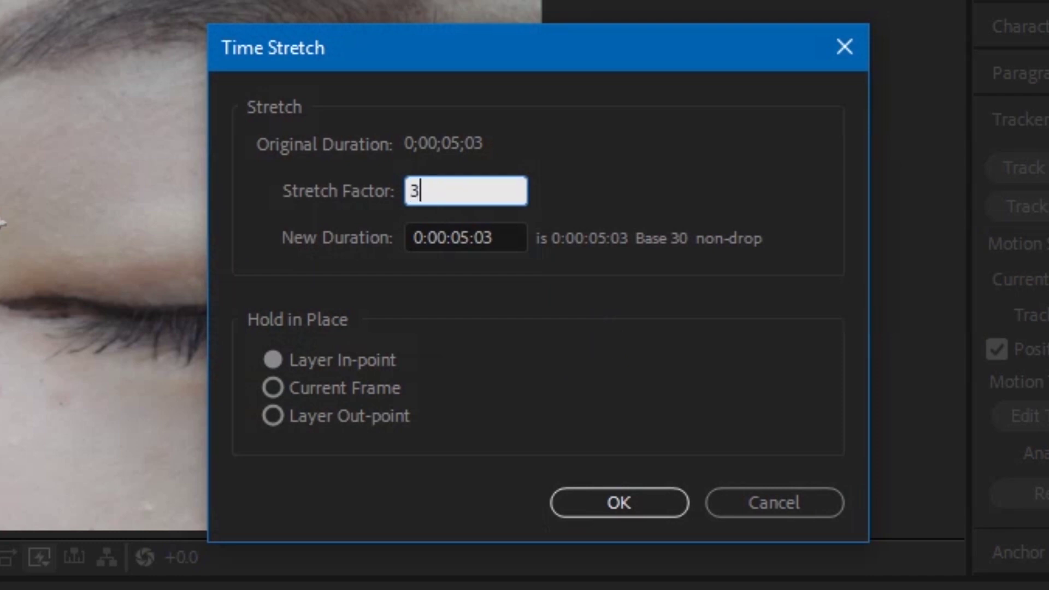
type("300")
key("Return")
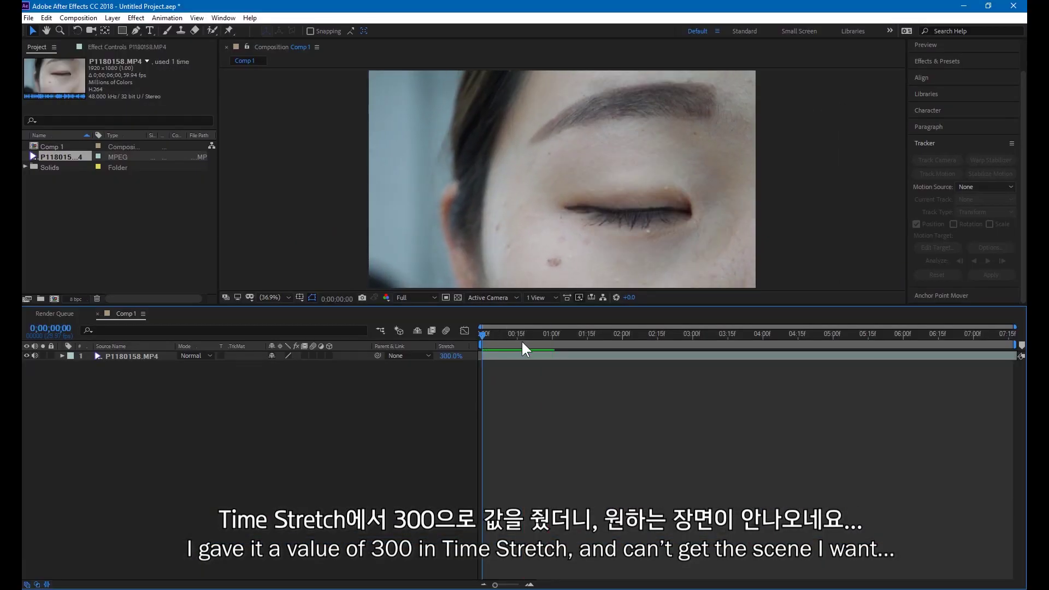
Step: Set the video clip's Time Stretch factor to 350
left_click_drag(522, 343, 542, 357)
right_click(542, 353)
mouse_move(600, 123)
left_click(719, 158)
type("350")
key("Return")
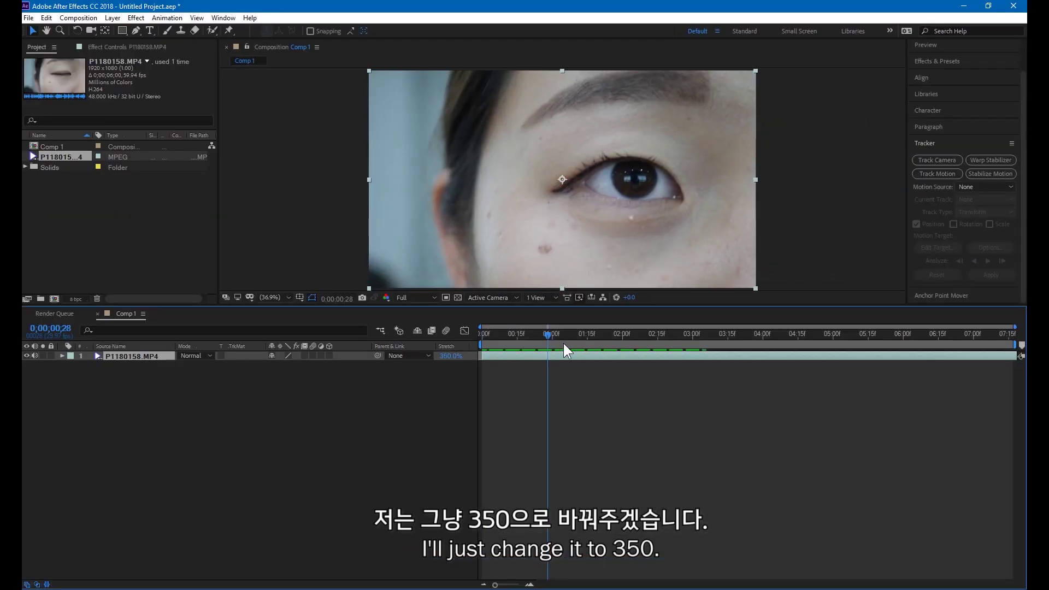
Step: Play the slowed clip from the start of the timeline to check the eye's motion
left_click_drag(547, 333, 465, 342)
left_click(559, 389)
key("space")
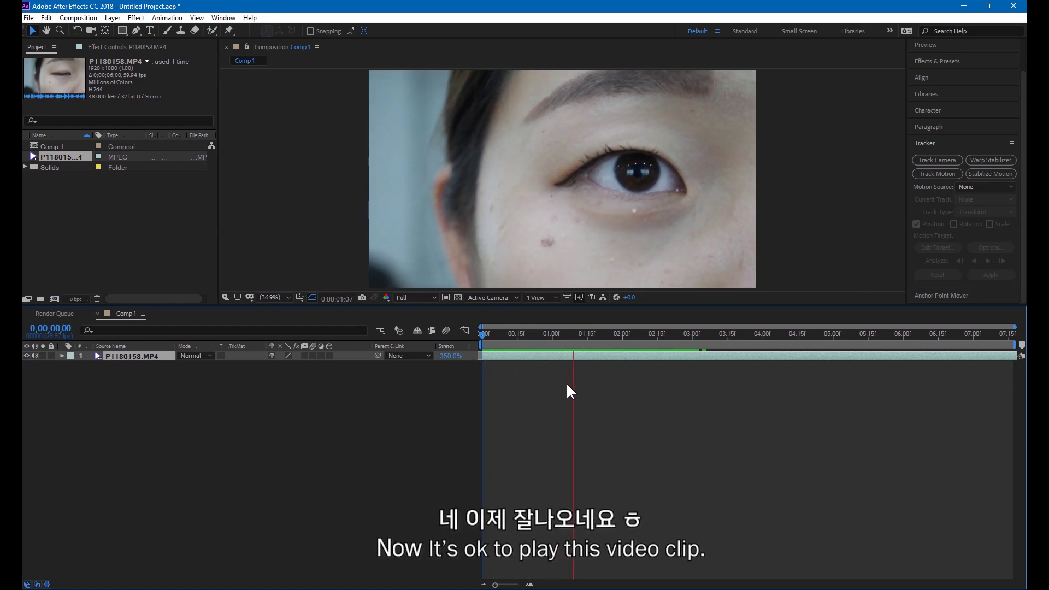
Step: Set the current time to 0;00;01;17, where the eye is open, and add a null object to the composition
left_click_drag(487, 332, 592, 368)
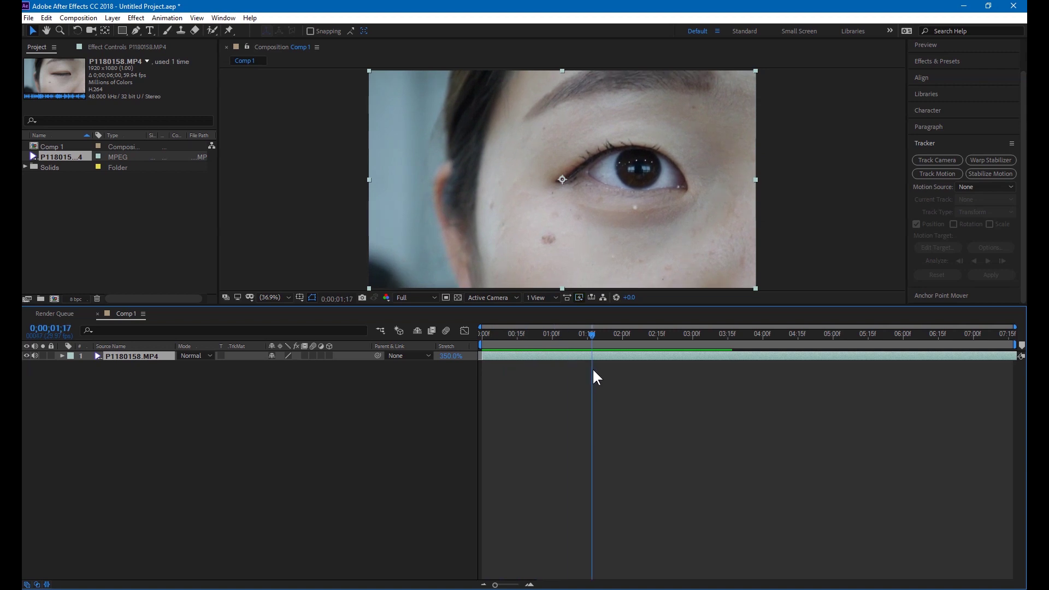
left_click(562, 385)
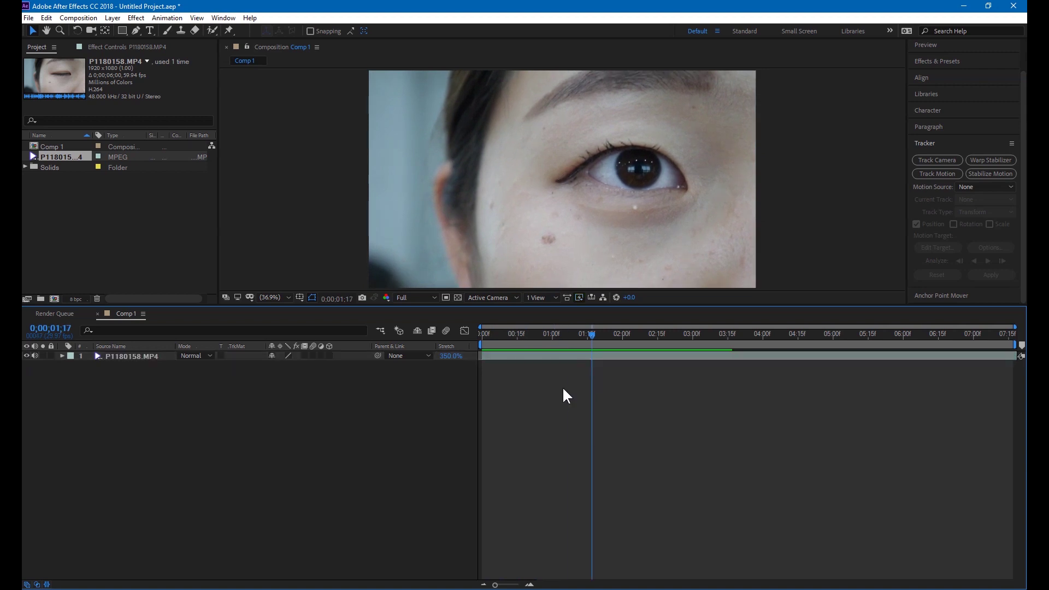
right_click(266, 391)
mouse_move(270, 396)
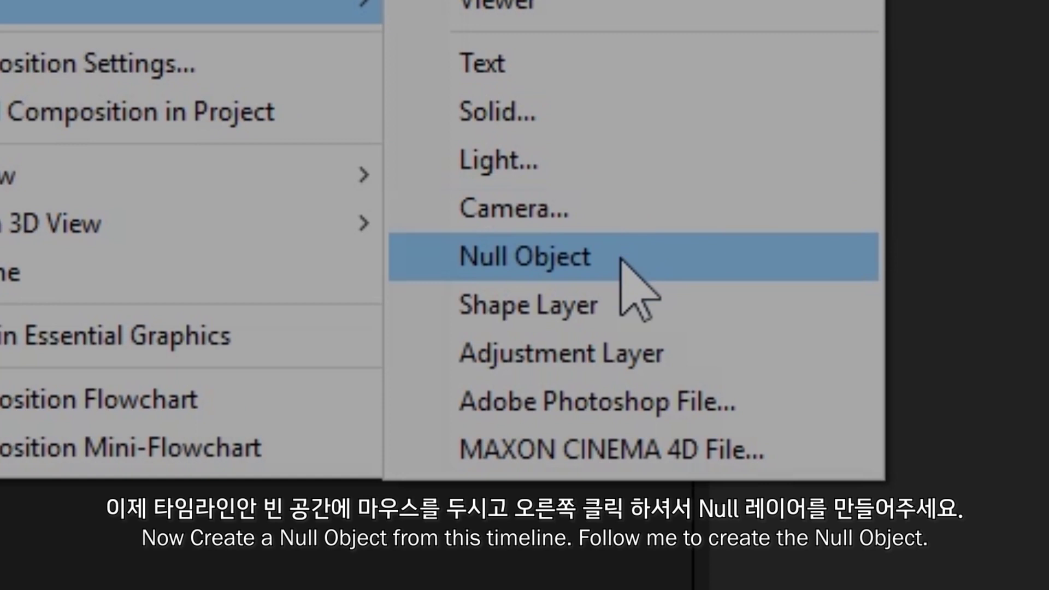
left_click(620, 259)
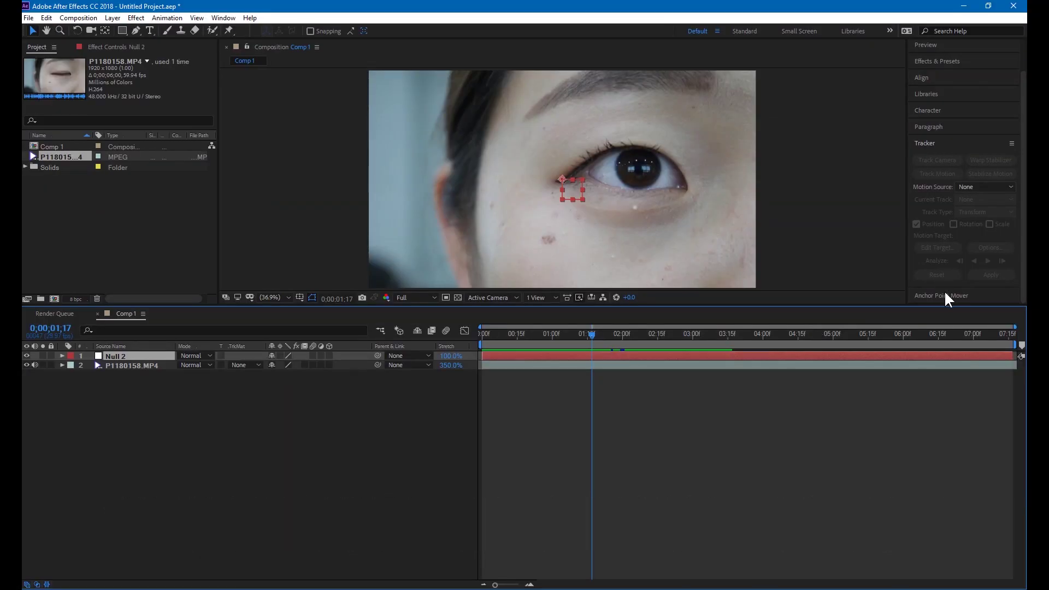
Step: Centre the null object's anchor point and place the null over the middle of the pupil
left_click(943, 290)
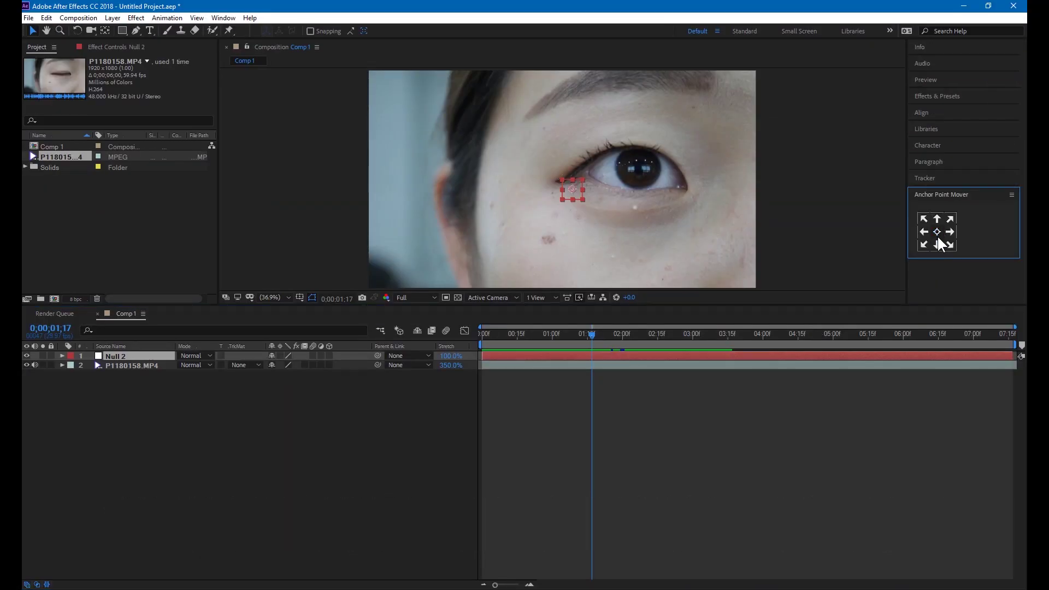
left_click_drag(573, 192, 642, 170)
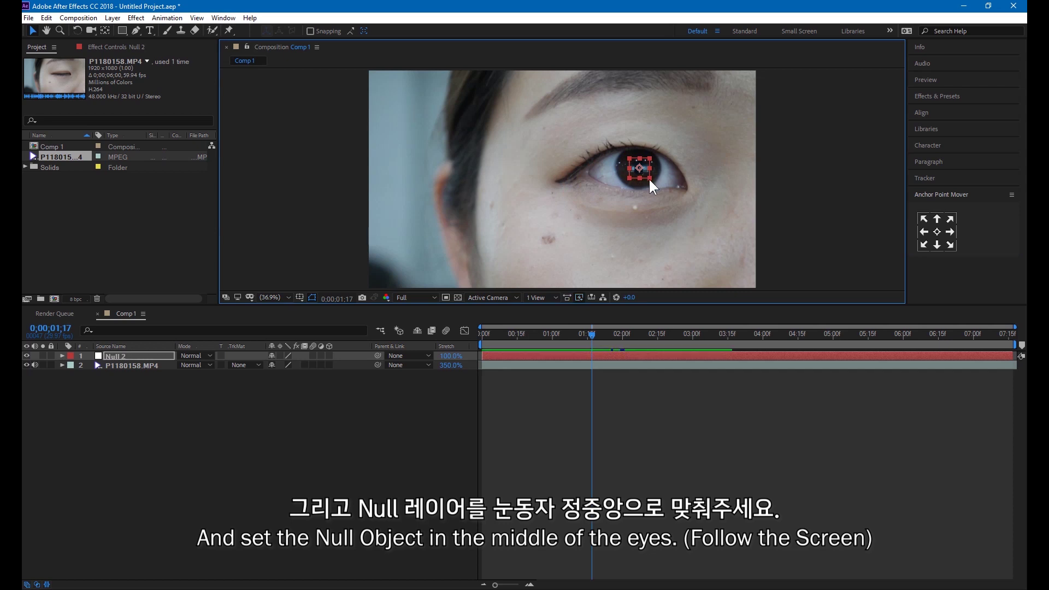
left_click(145, 366)
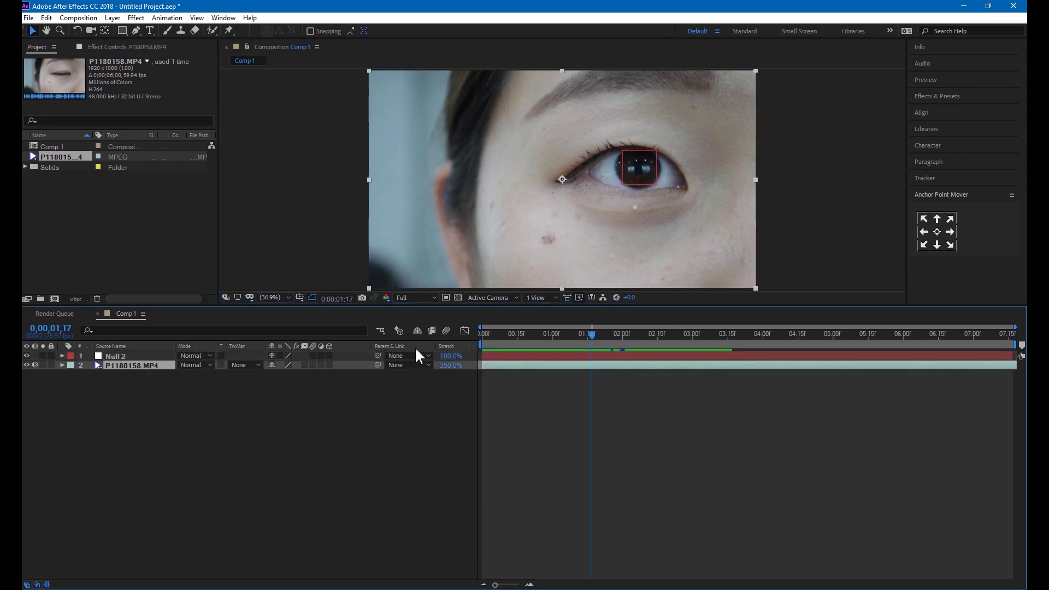
Step: Trim the null layer's in-point to 0;00;01;17 and make the null a 3D layer
left_click(598, 355)
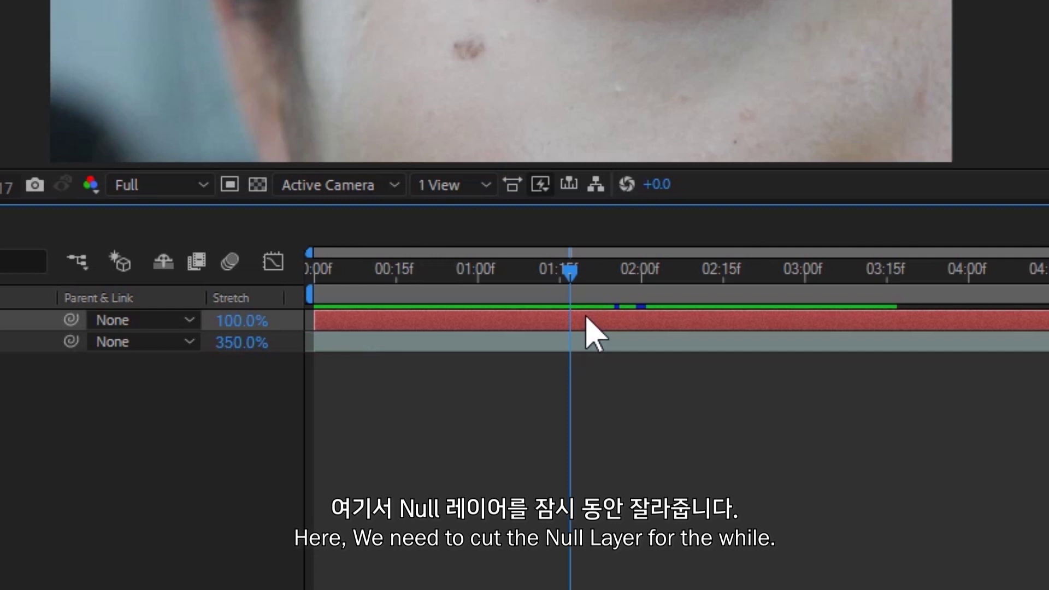
key("alt+bracketleft")
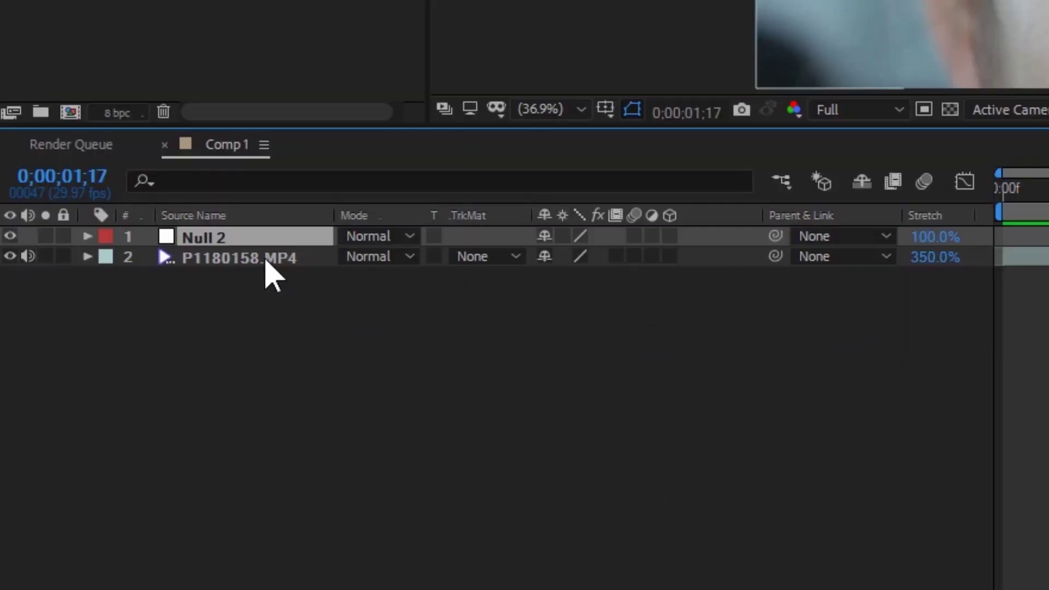
left_click(272, 276)
left_click(669, 236)
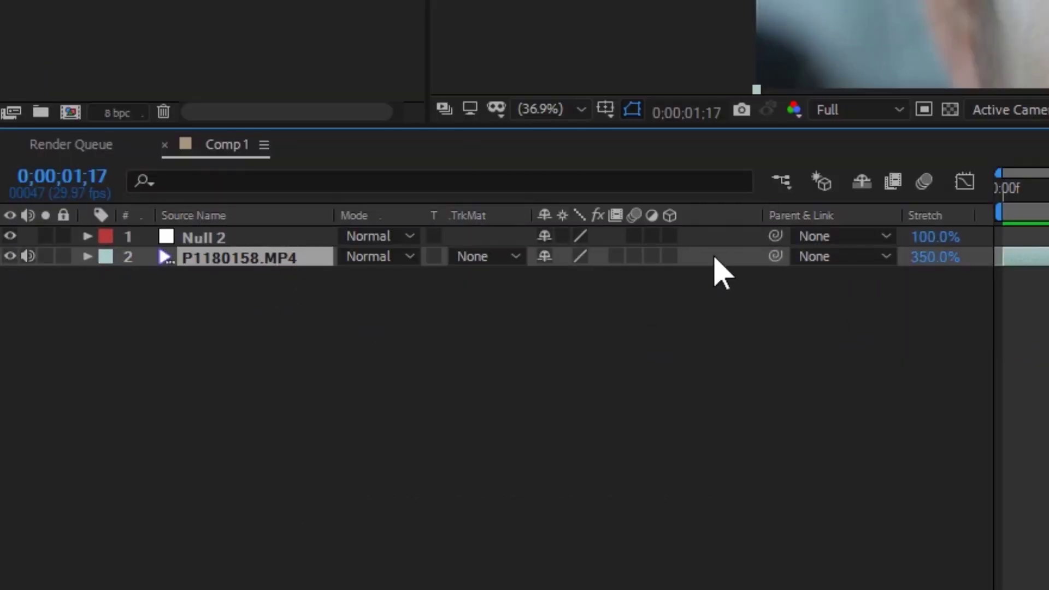
Step: Pre-compose the P1180158.MP4 layer, moving all attributes into the new composition
right_click(276, 261)
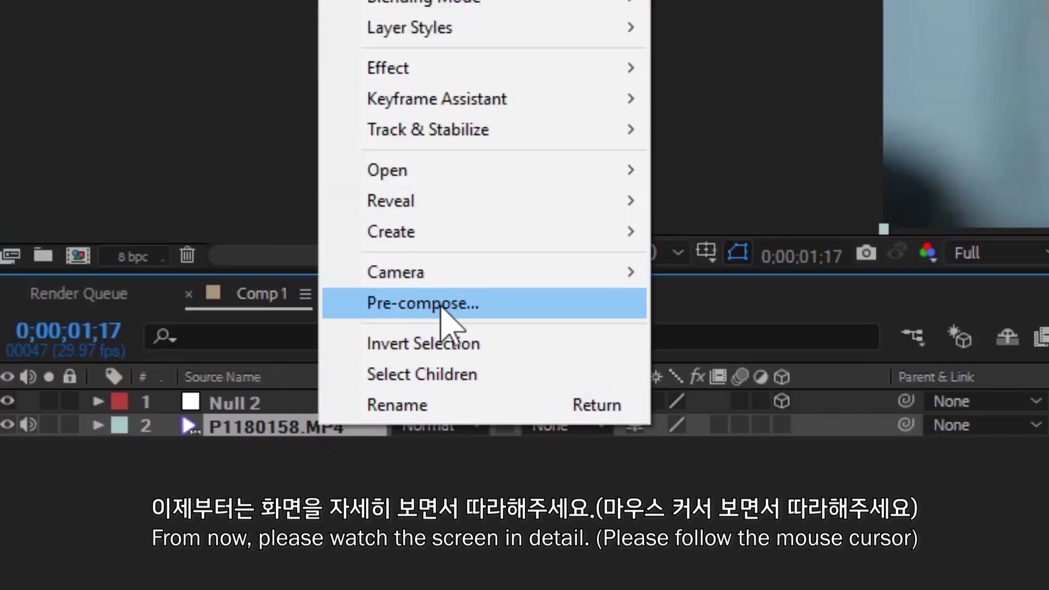
left_click(440, 306)
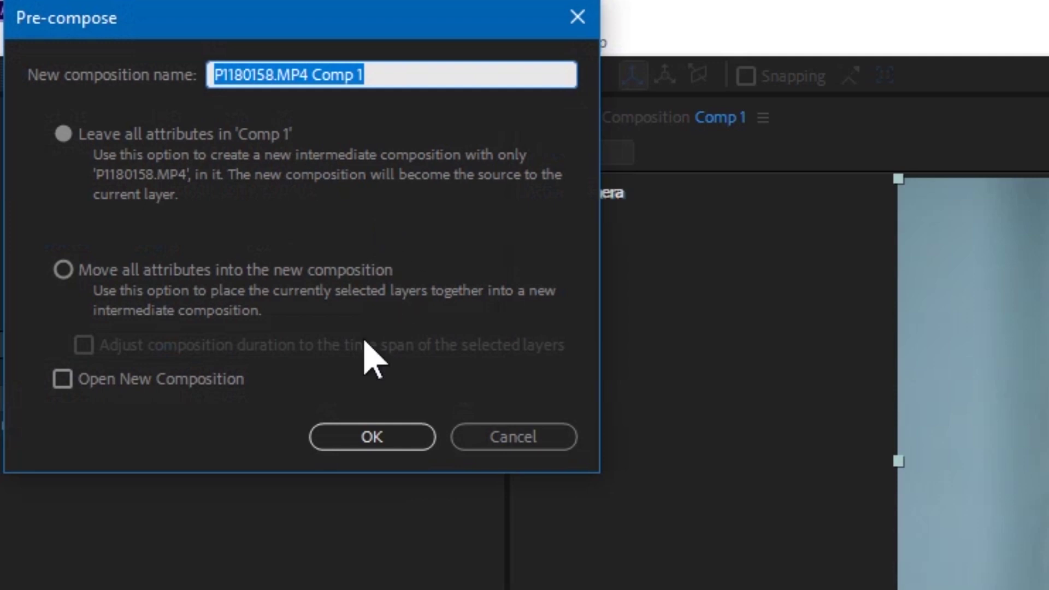
left_click(250, 269)
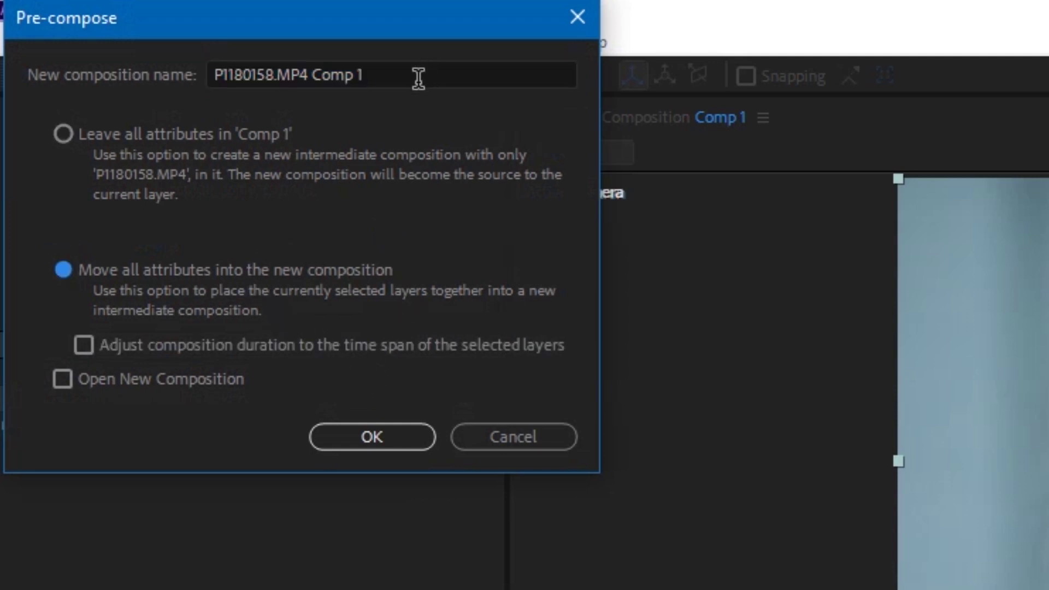
left_click(371, 438)
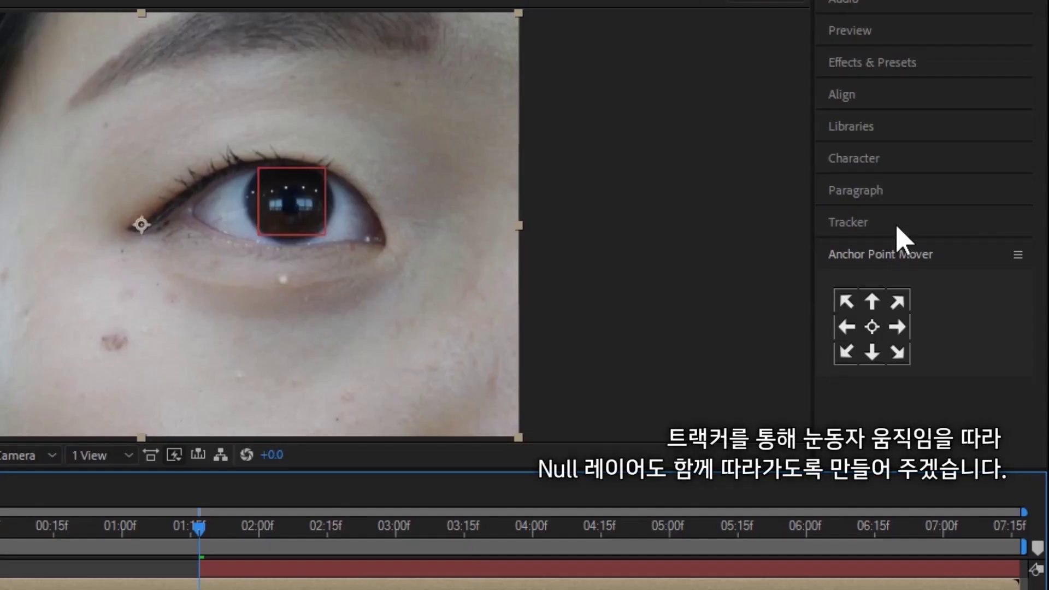
Step: From the start of the timeline, start motion tracking on the pre-composed eye clip layer
left_click(856, 222)
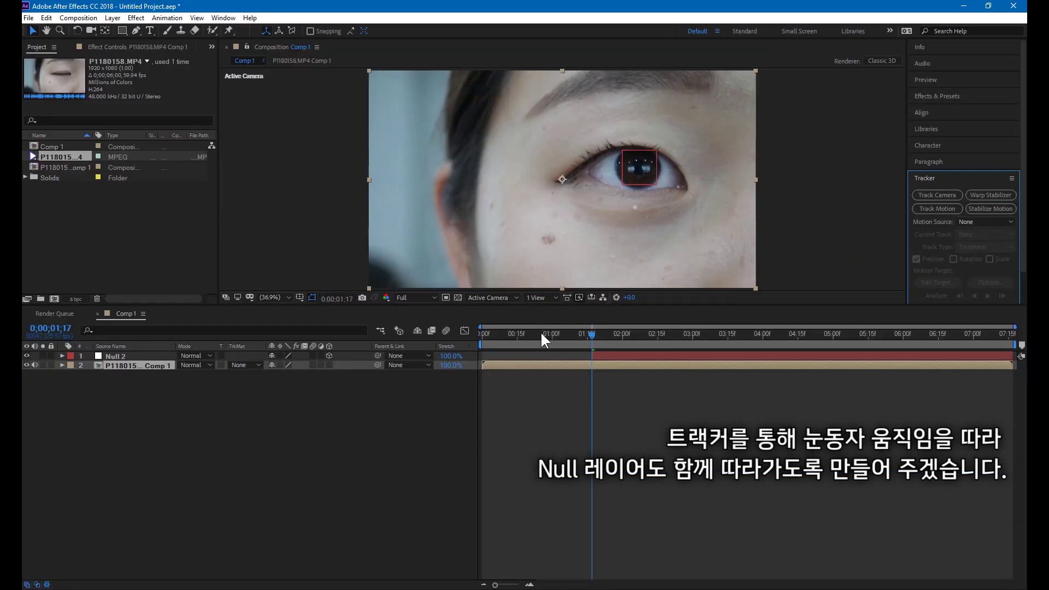
left_click_drag(118, 516, 0, 516)
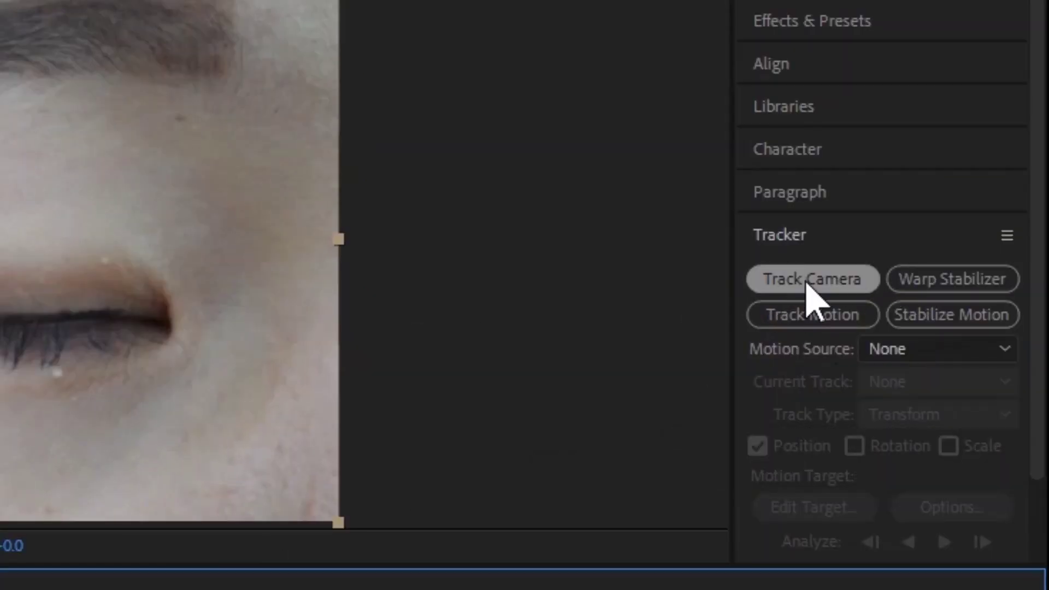
left_click(814, 325)
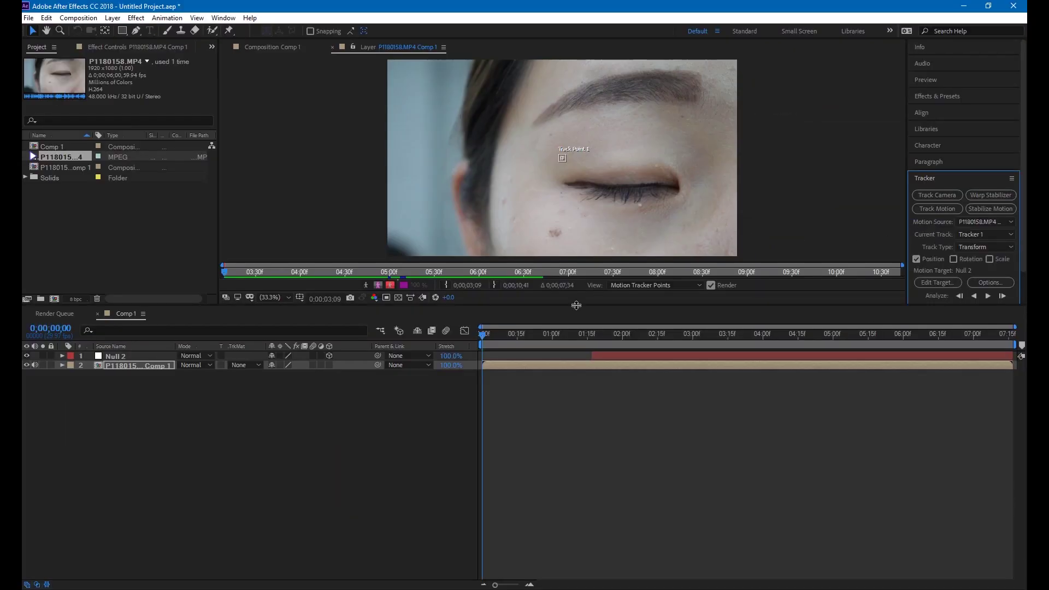
Step: Fit Track Point 1's search and feature boxes to the pupil and centre them on it at 0;00;00;17
left_click_drag(572, 334, 590, 334)
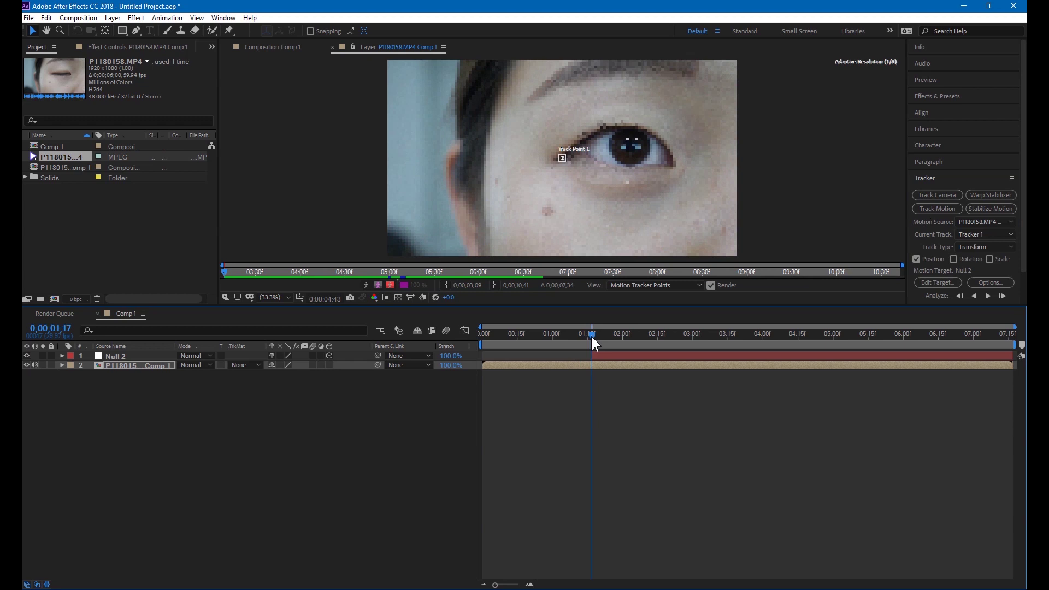
scroll(574, 160, "up", 3)
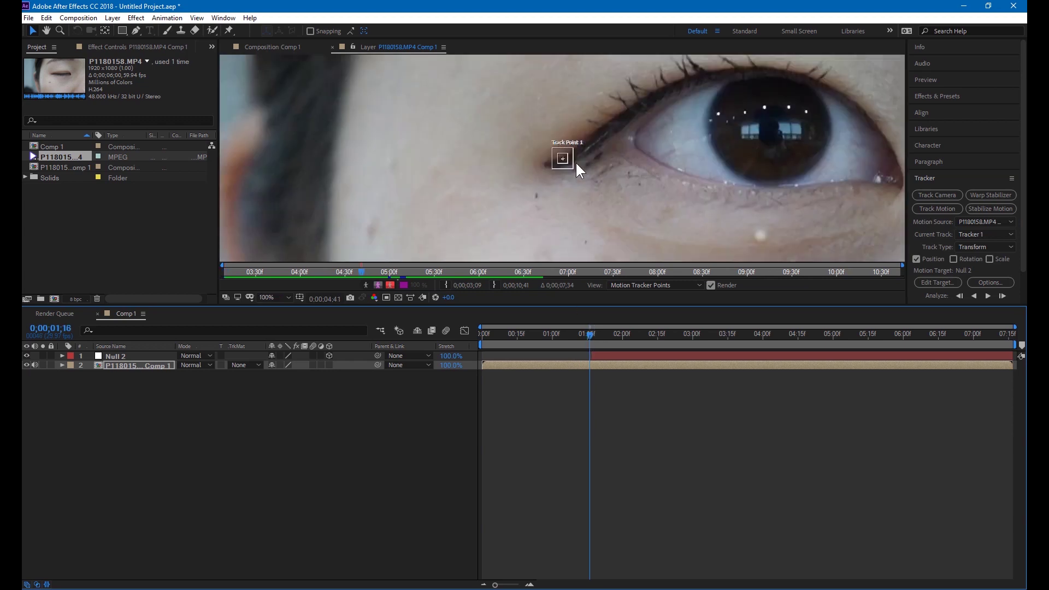
left_click_drag(579, 173, 784, 144)
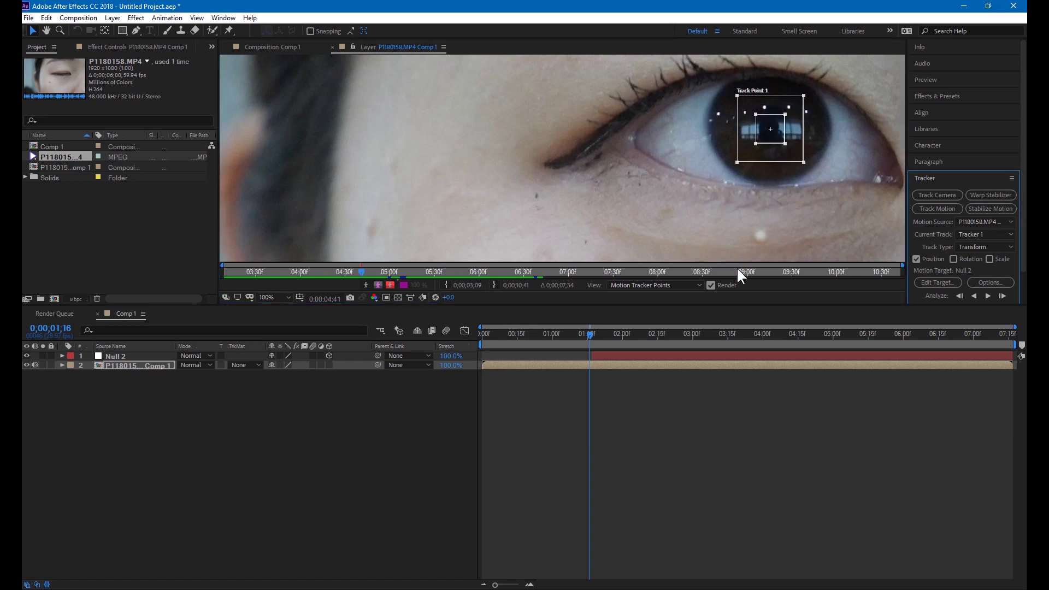
left_click_drag(585, 333, 522, 339)
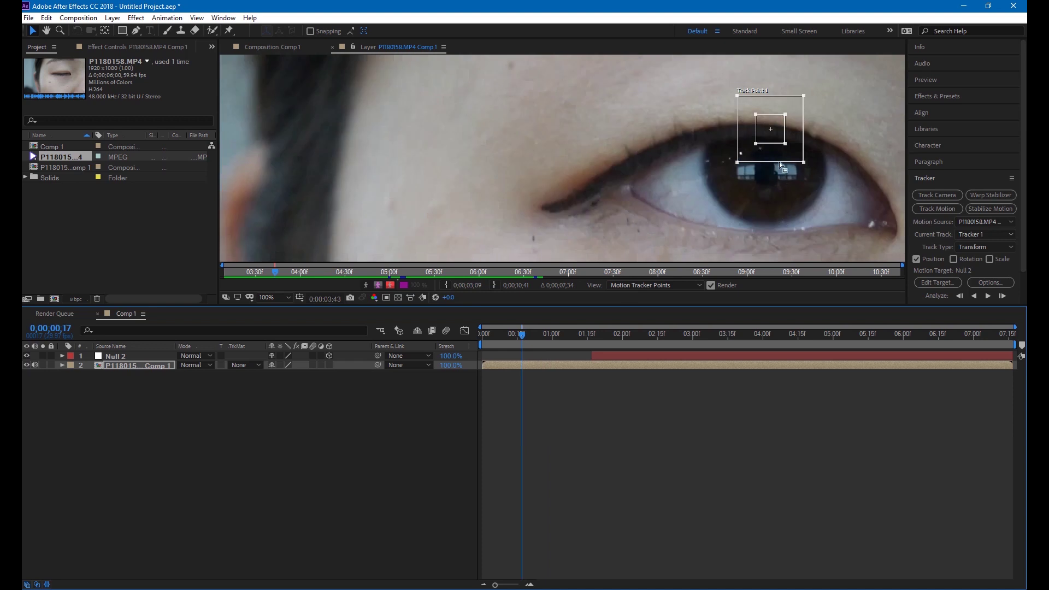
left_click_drag(784, 162, 778, 202)
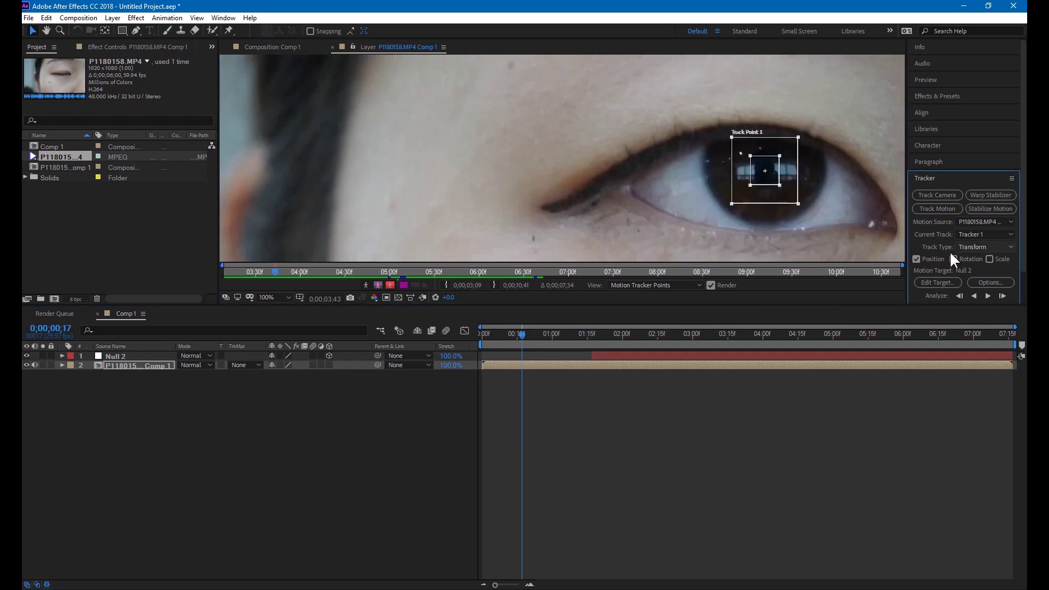
Step: Analyze the pupil track forward until the eye closes, and trim the eye clip layer's out-point to 0;00;03;19
left_click(986, 295)
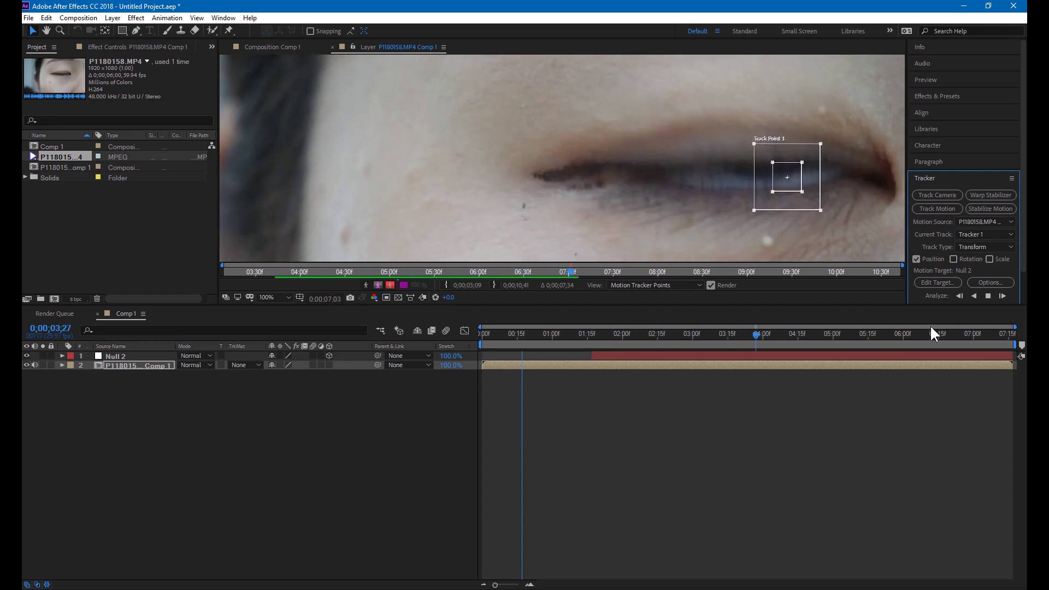
left_click(986, 295)
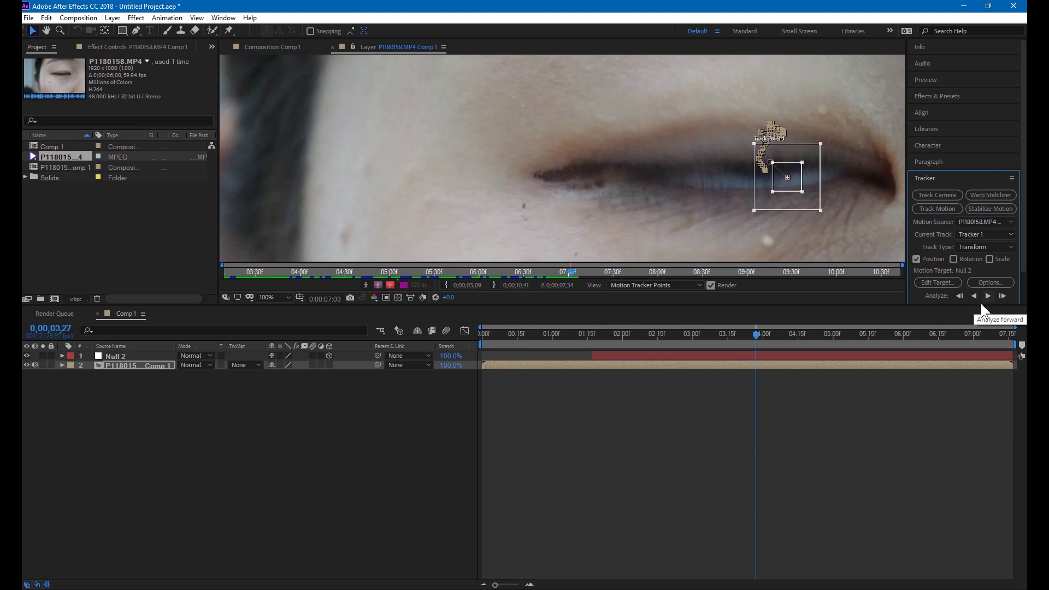
left_click_drag(756, 334, 739, 360)
scroll(591, 253, "down", 3)
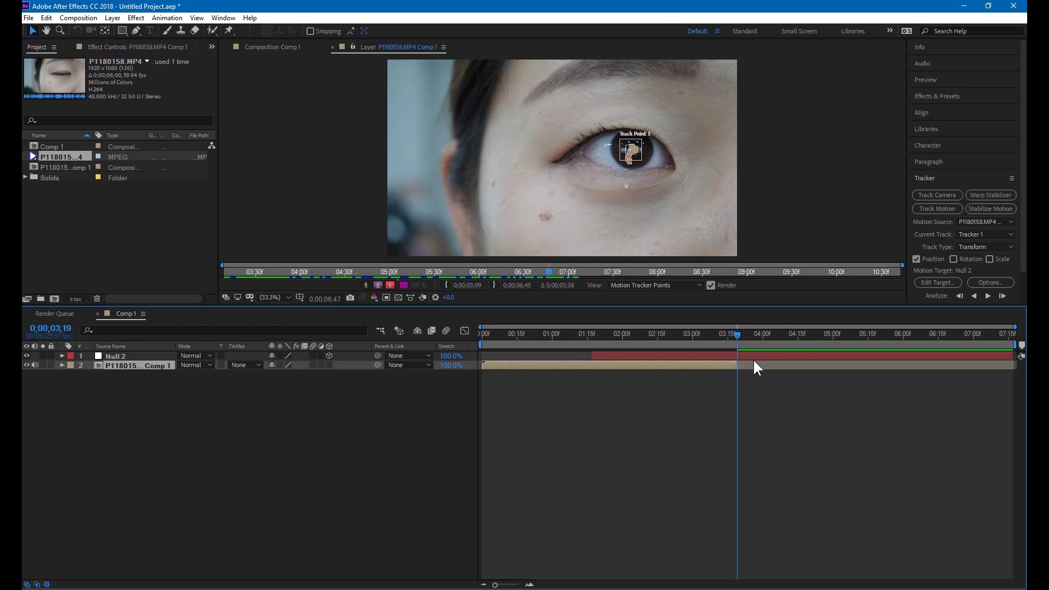
Step: Set the Null 2 layer as the tracker's motion target and review the motion tracker options
left_click(754, 356)
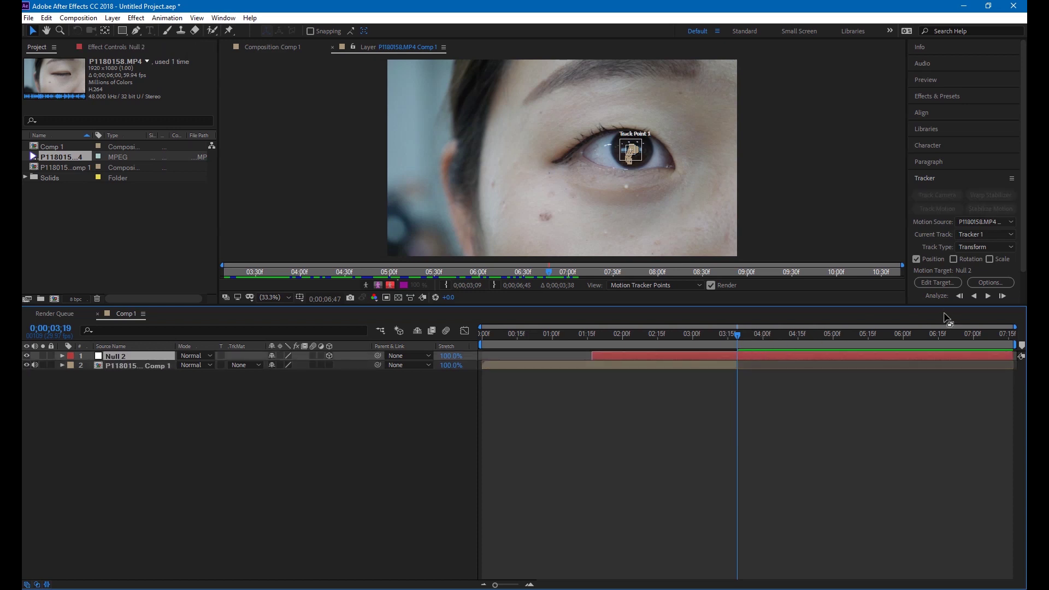
left_click_drag(707, 335, 654, 347)
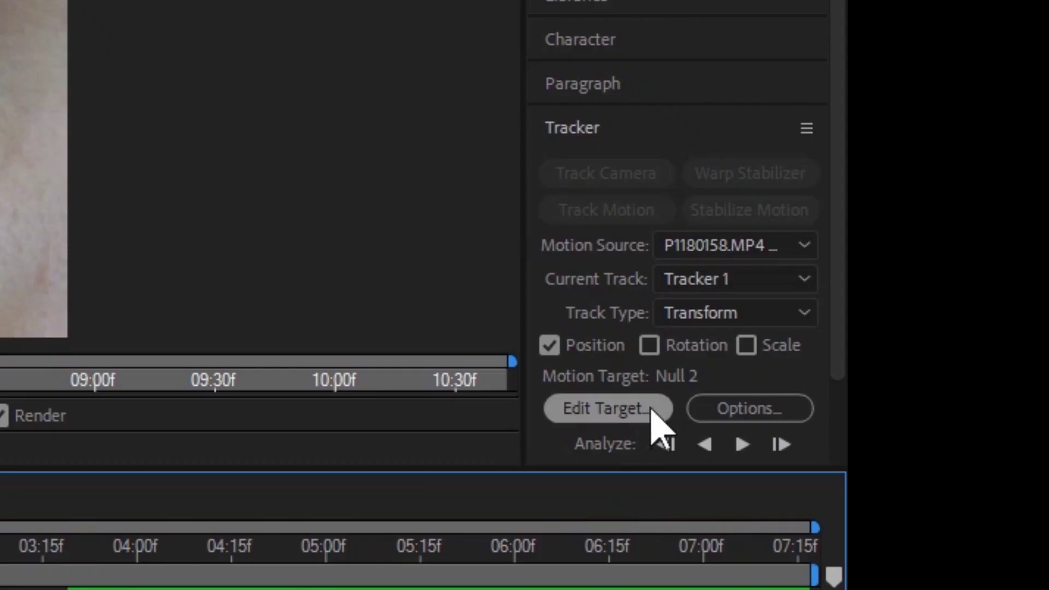
left_click(954, 283)
left_click(617, 218)
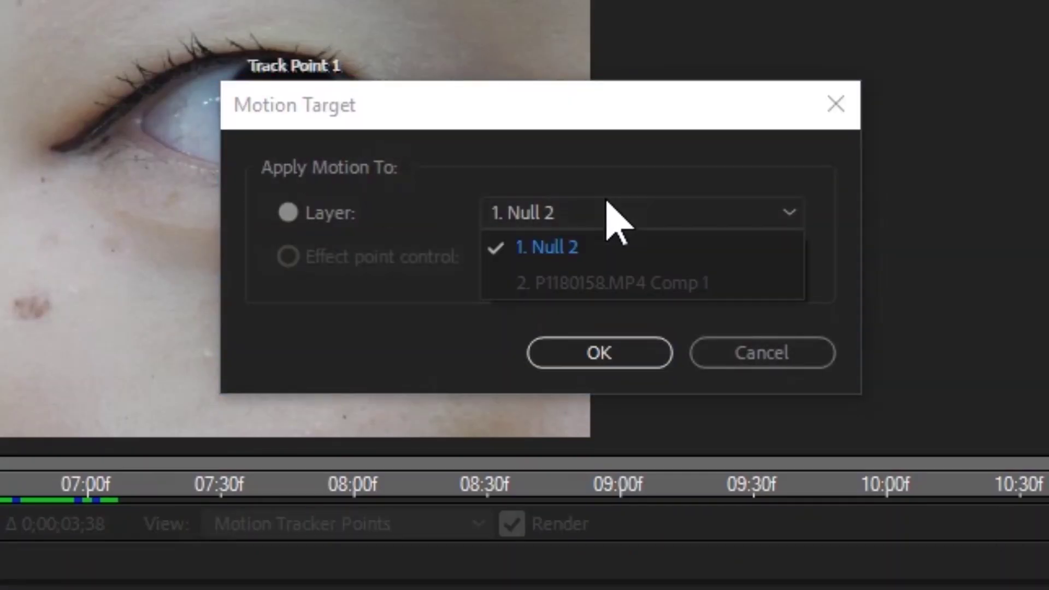
left_click(516, 322)
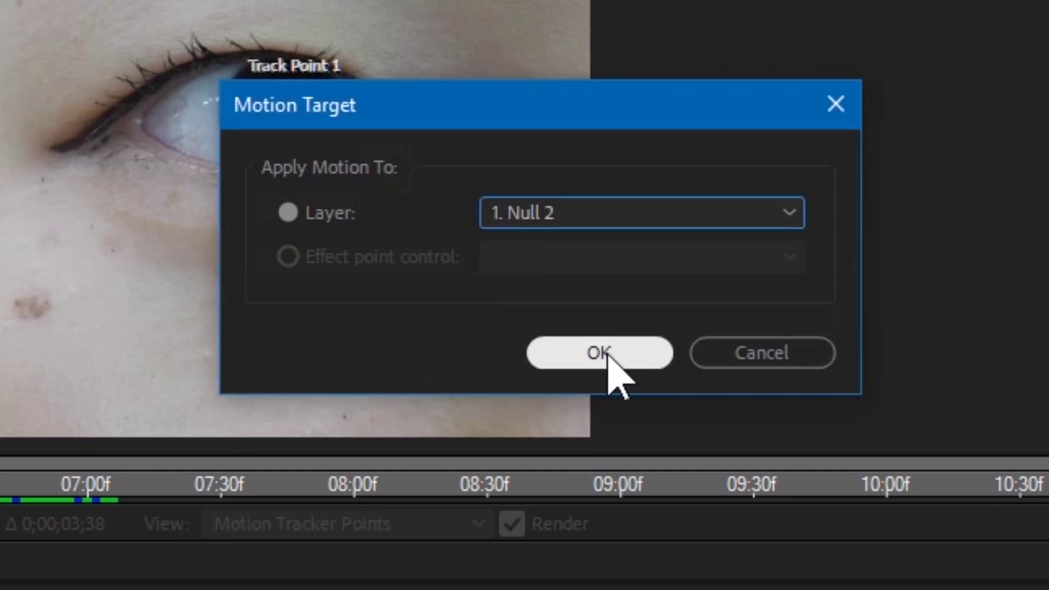
left_click(576, 354)
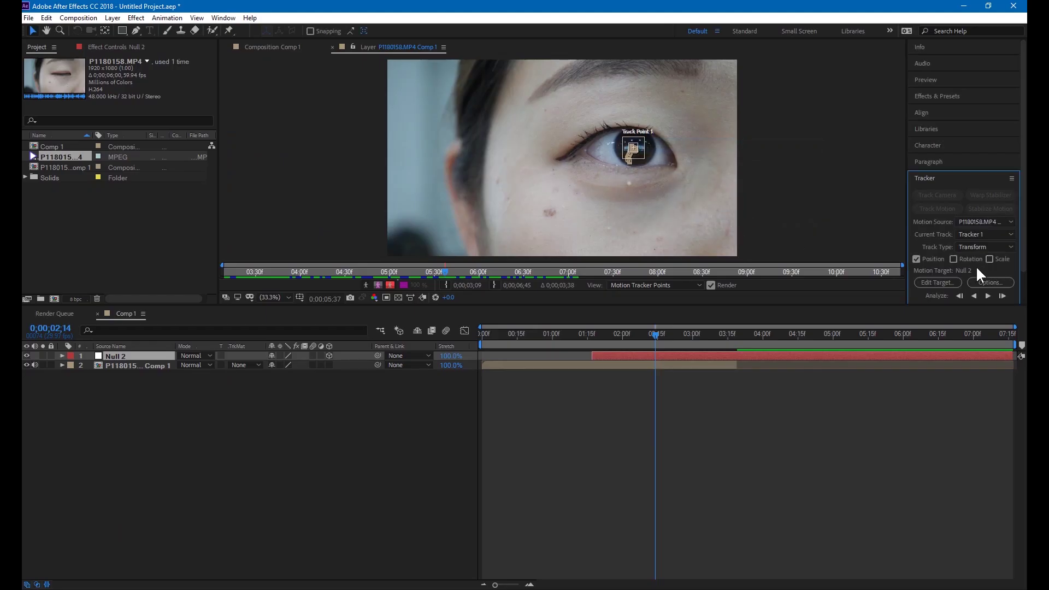
left_click(983, 281)
left_click_drag(102, 10, 711, 121)
left_click(723, 323)
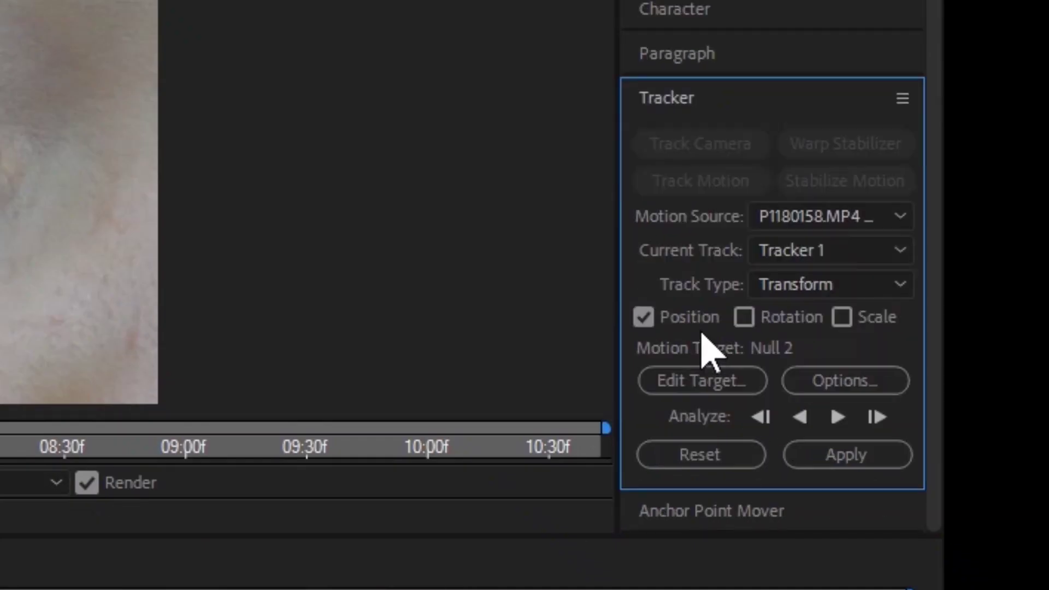
Step: Apply the tracking data to Null 2 in the X and Y dimensions and check the motion along the timeline
left_click(841, 460)
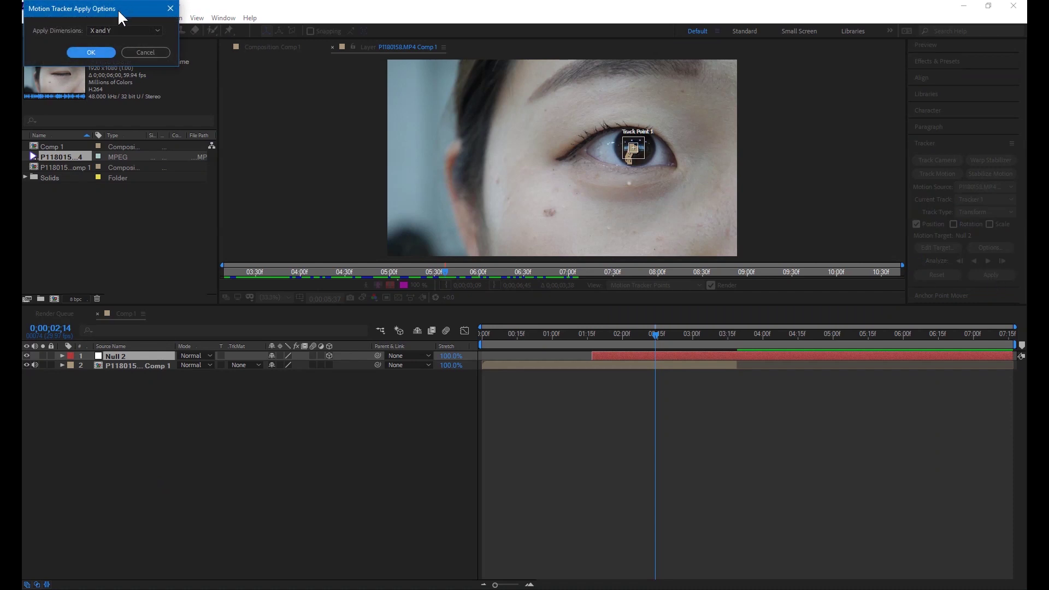
left_click_drag(120, 12, 839, 166)
left_click(838, 186)
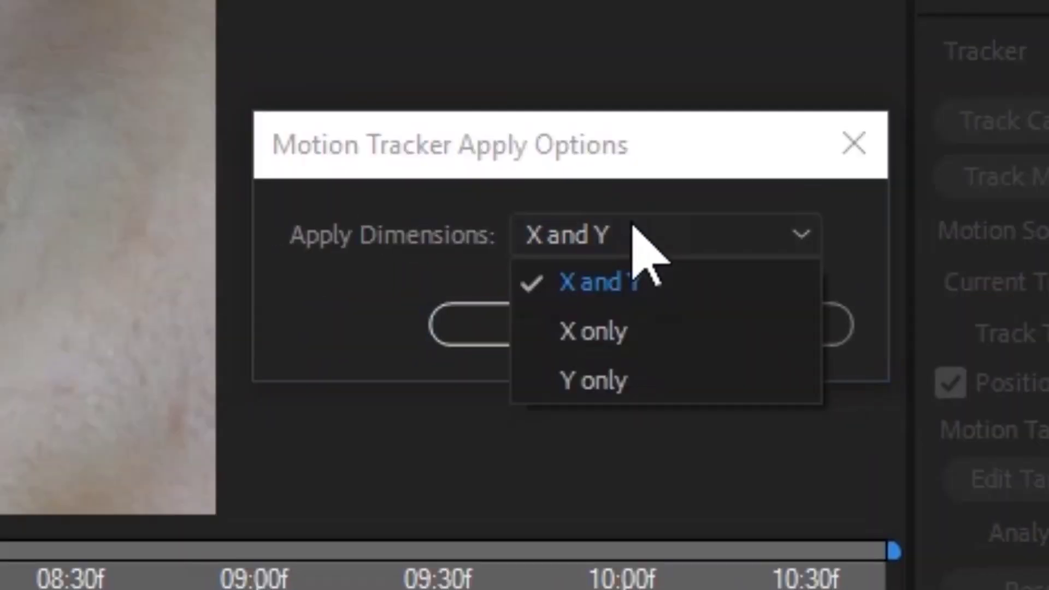
left_click(592, 282)
left_click(510, 309)
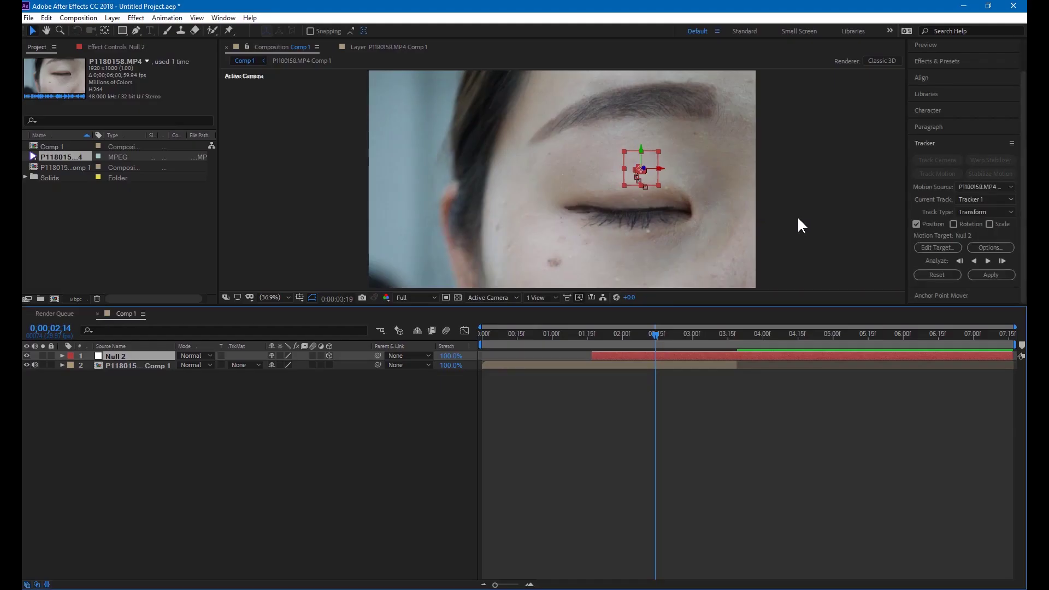
left_click_drag(627, 334, 485, 359)
Step: At 0;00;01;17, add a new null object and parent both Null 2 and the eye clip layer to it
left_click(591, 333)
key("ctrl+shift+a")
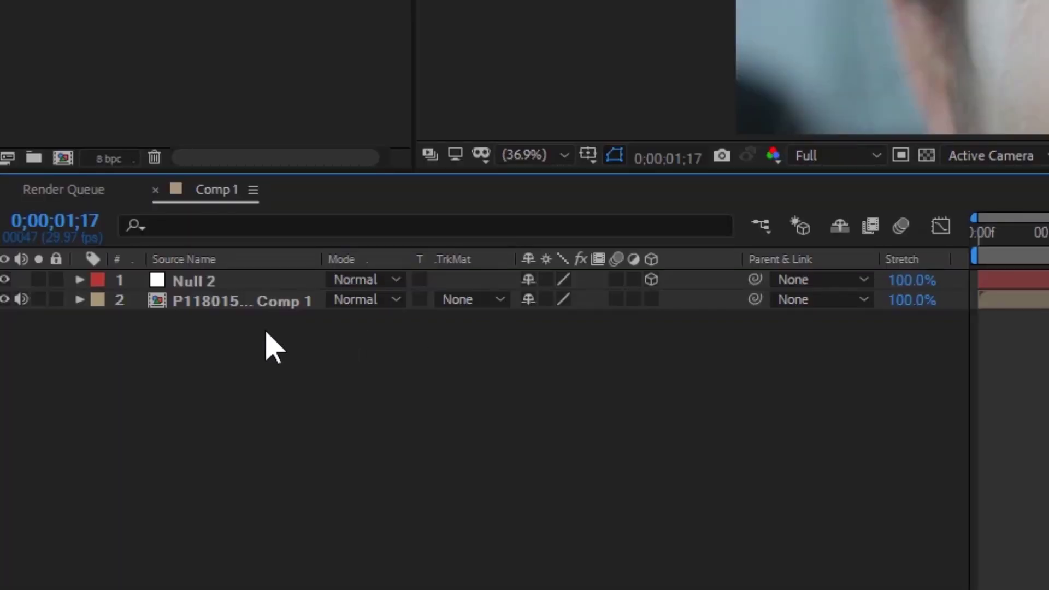
left_click(145, 358)
key("ctrl+alt+shift+y")
left_click_drag(761, 298, 275, 279)
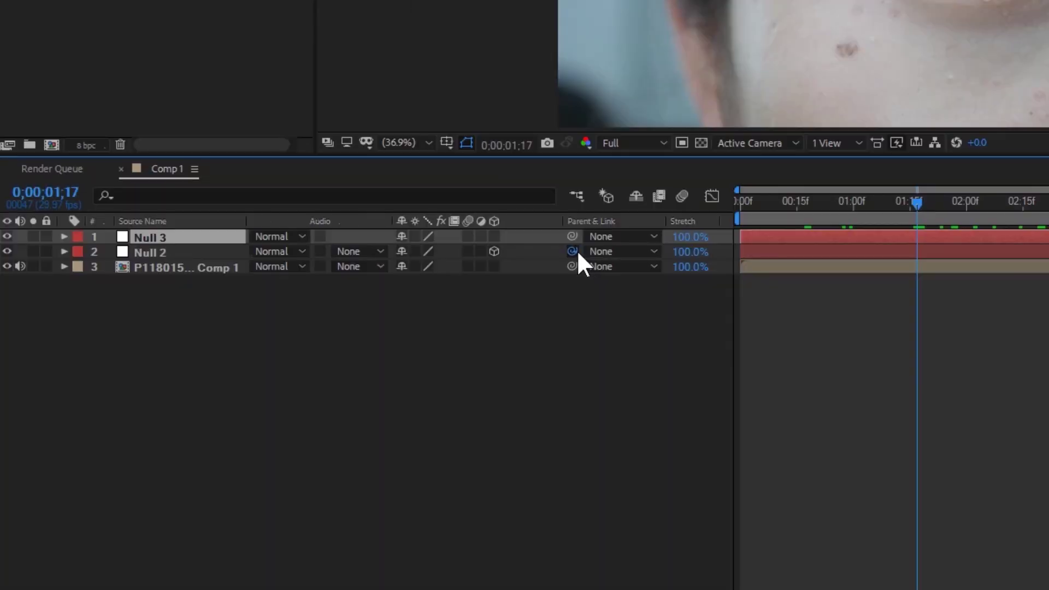
left_click_drag(212, 237, 212, 236)
left_click_drag(571, 268, 166, 233)
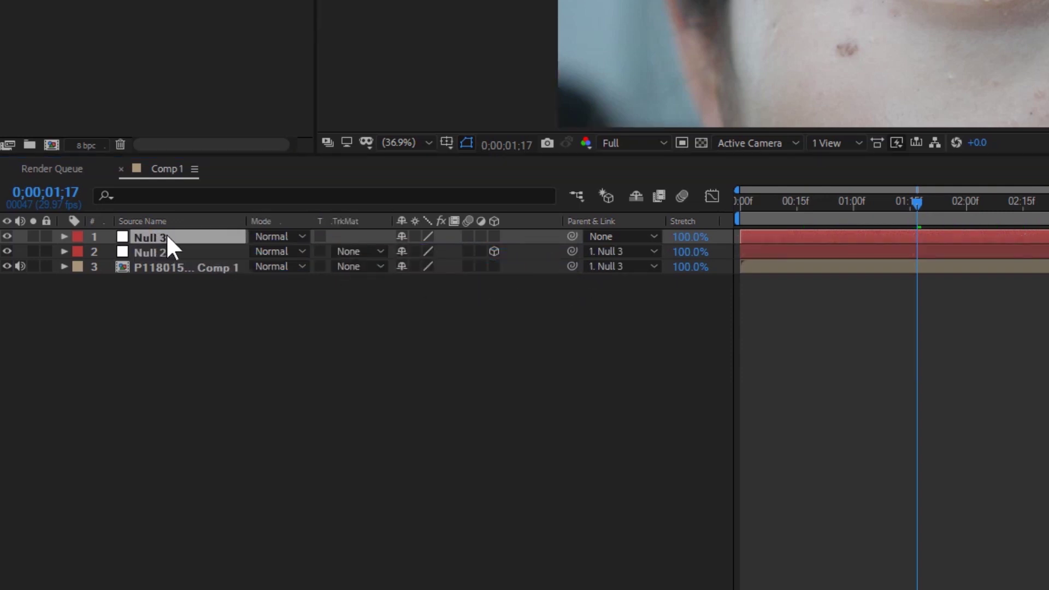
Step: Make Null 3 a 3D layer, enable motion blur for the composition and expand the null's transform properties
left_click(64, 236)
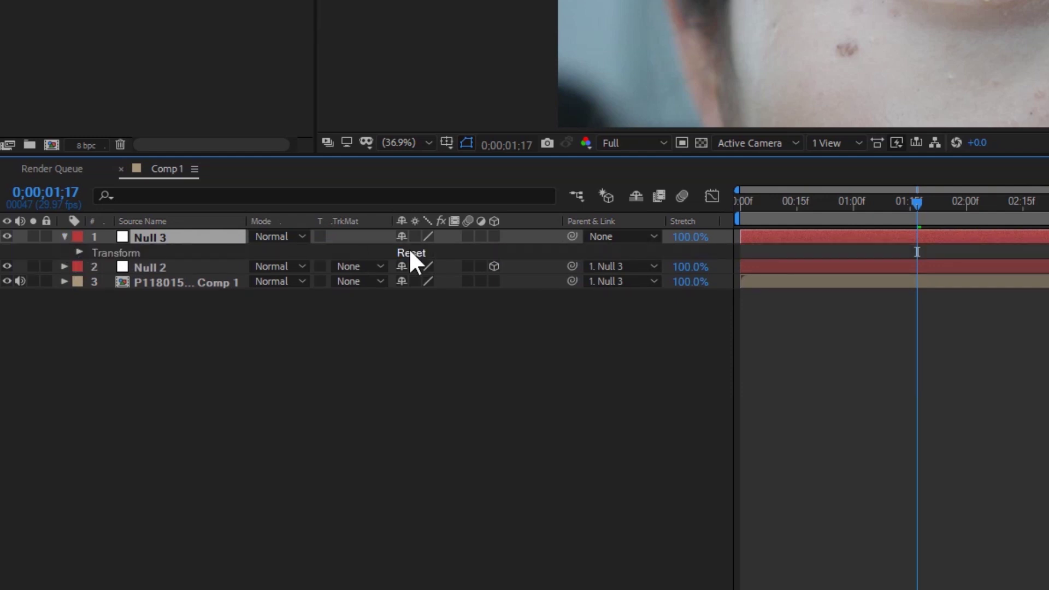
left_click(495, 236)
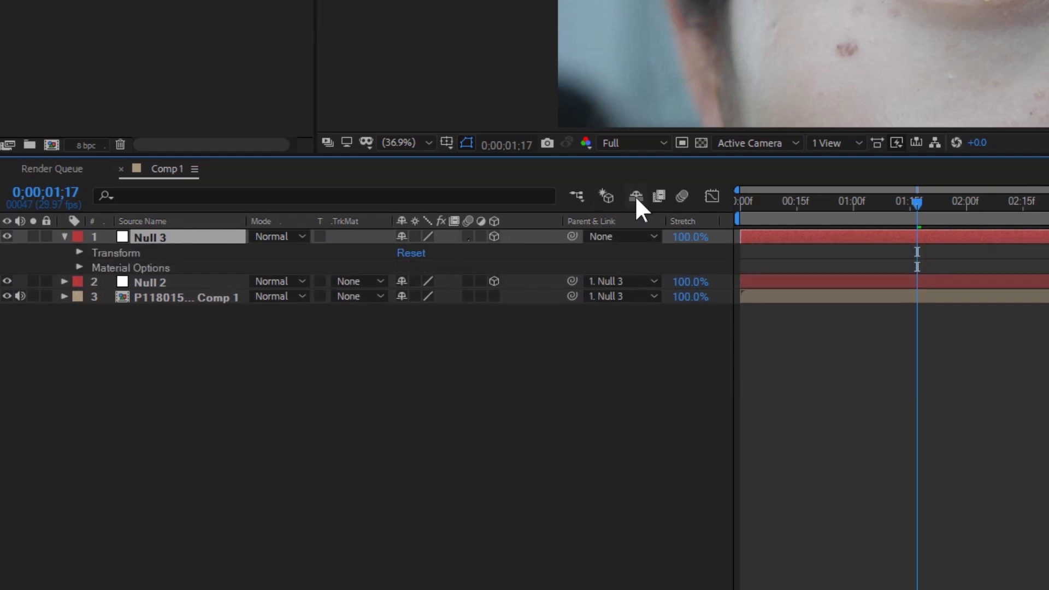
left_click(79, 252)
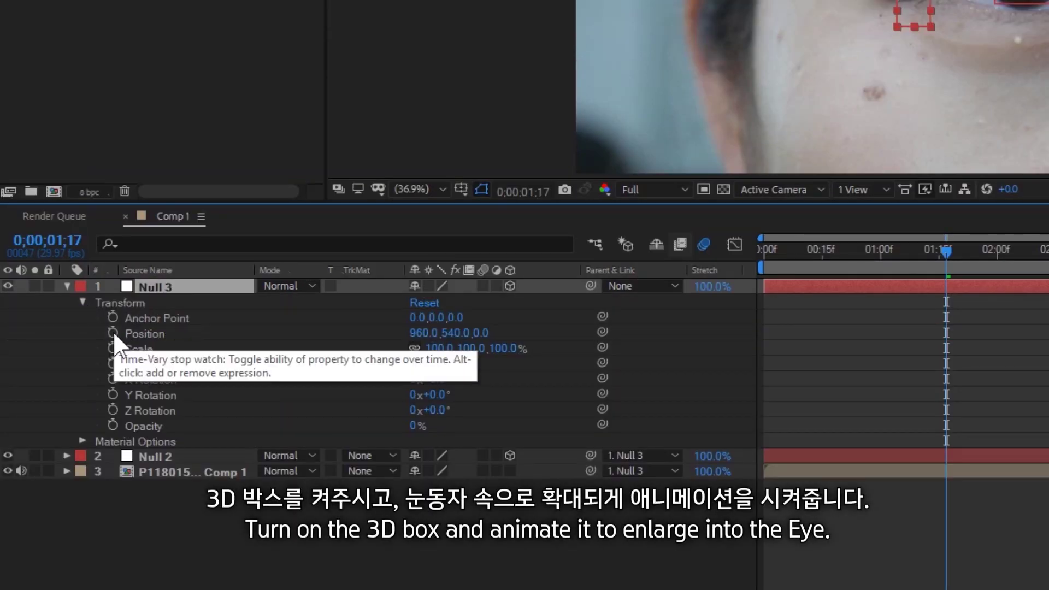
Step: Place Null 3 over the pupil with its anchor point centred, and keyframe its position at 0;00;01;17 and 0;00;02;07
left_click(936, 232)
left_click_drag(573, 196, 642, 174)
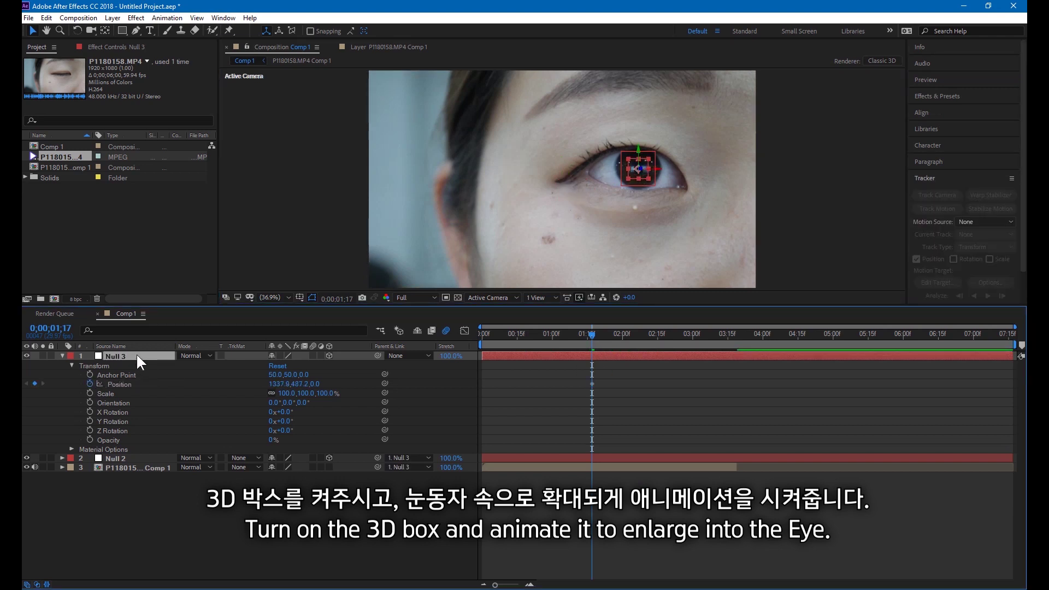
key("shift+Page_Down")
key("shift+Page_Down")
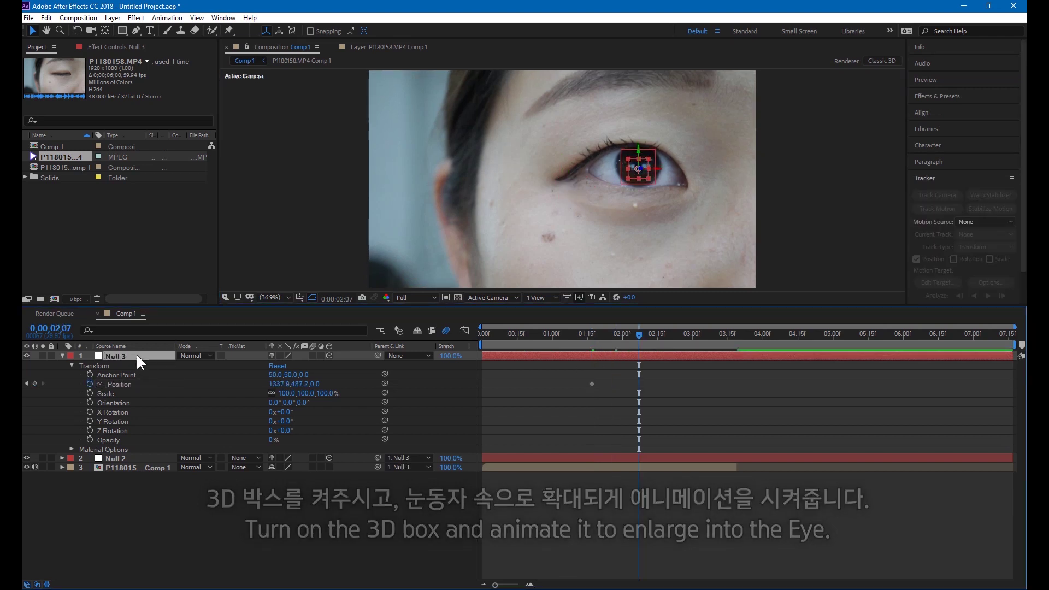
left_click(34, 383)
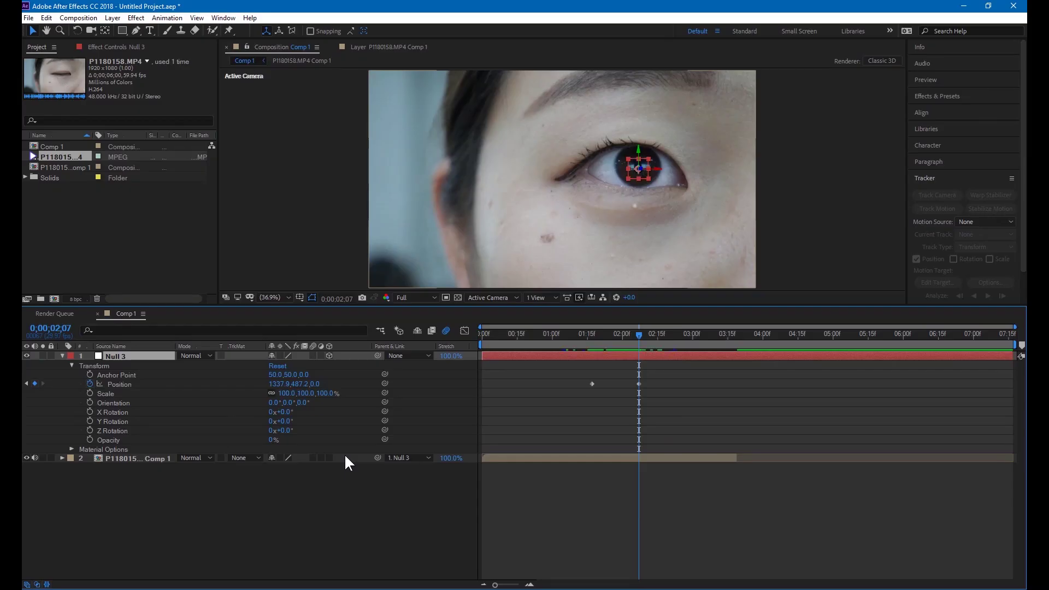
Step: Make the eye clip a 3D layer and keep Null 2 parented to Null 3
left_click(344, 456)
left_click(329, 466)
left_click(639, 332)
key("F2")
left_click(392, 457)
left_click(406, 482)
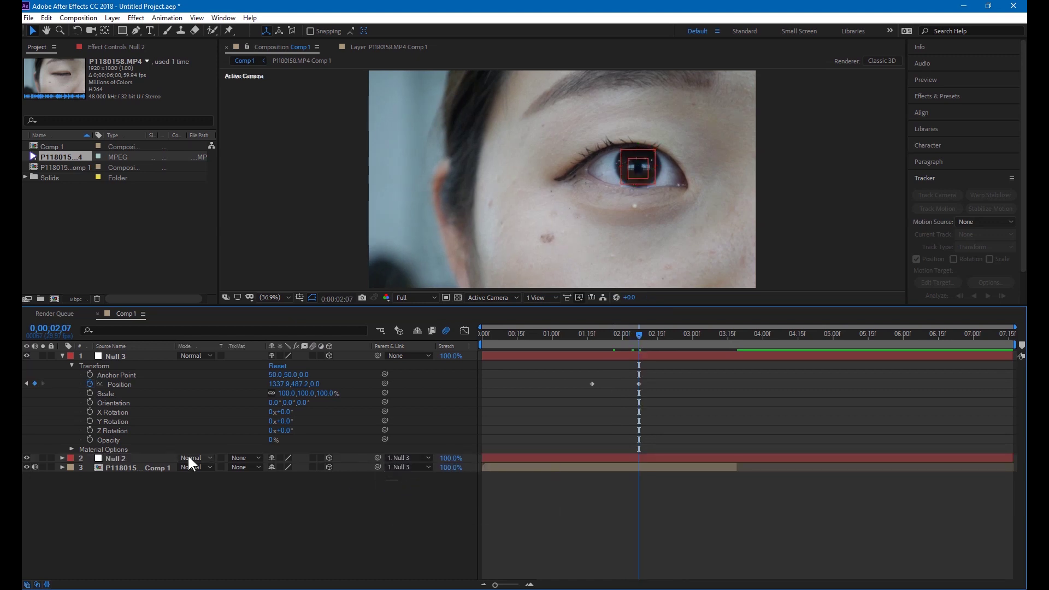
Step: At 0;00;02;07, set Null 3's position to about X 961.9 and Z -2398, zooming into the pupil, and review the move
left_click(130, 356)
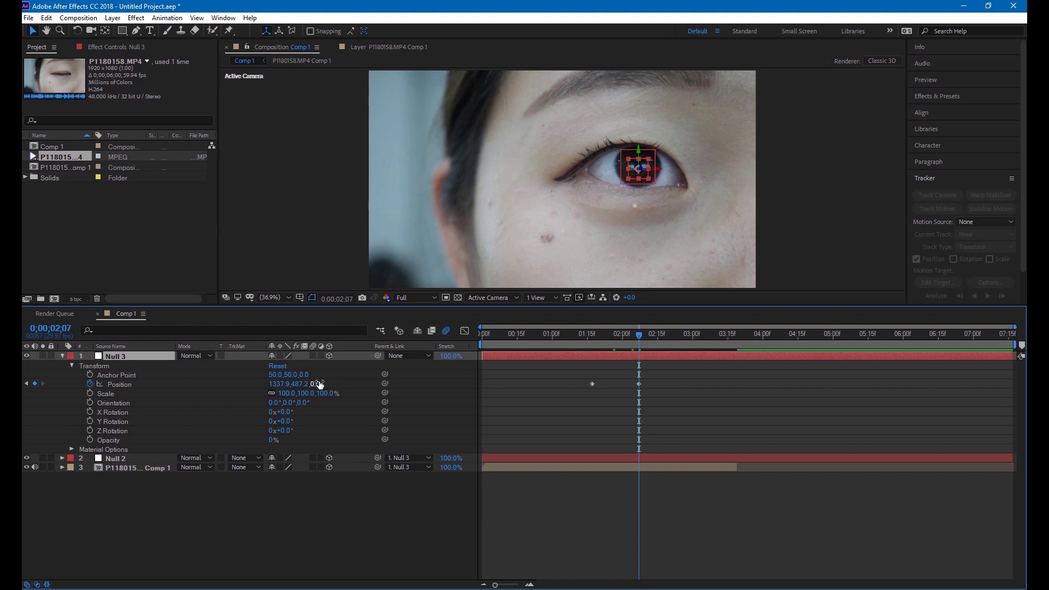
left_click_drag(318, 382, 339, 399)
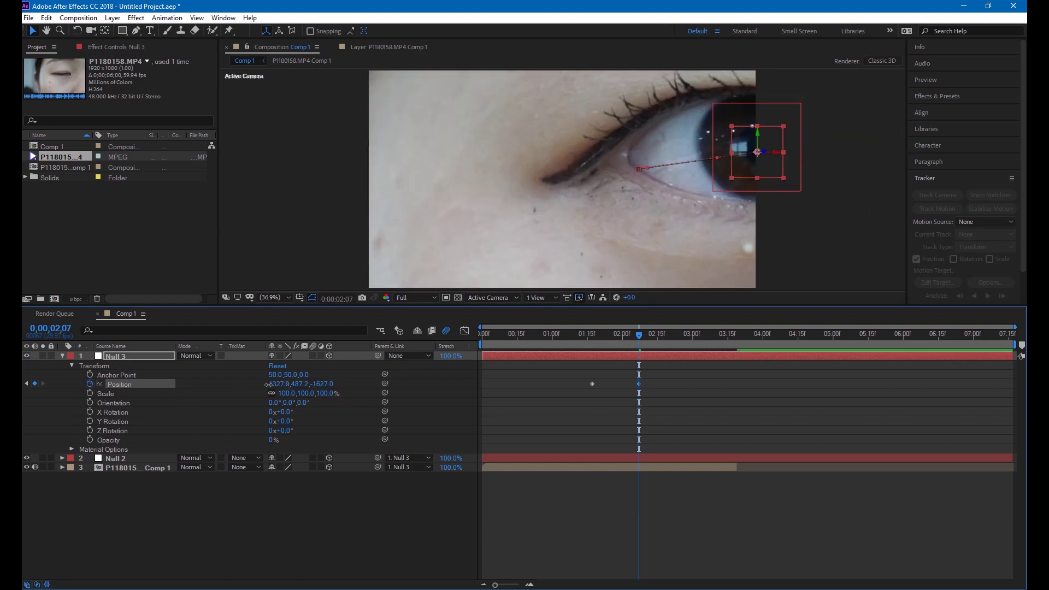
left_click_drag(268, 384, 154, 393)
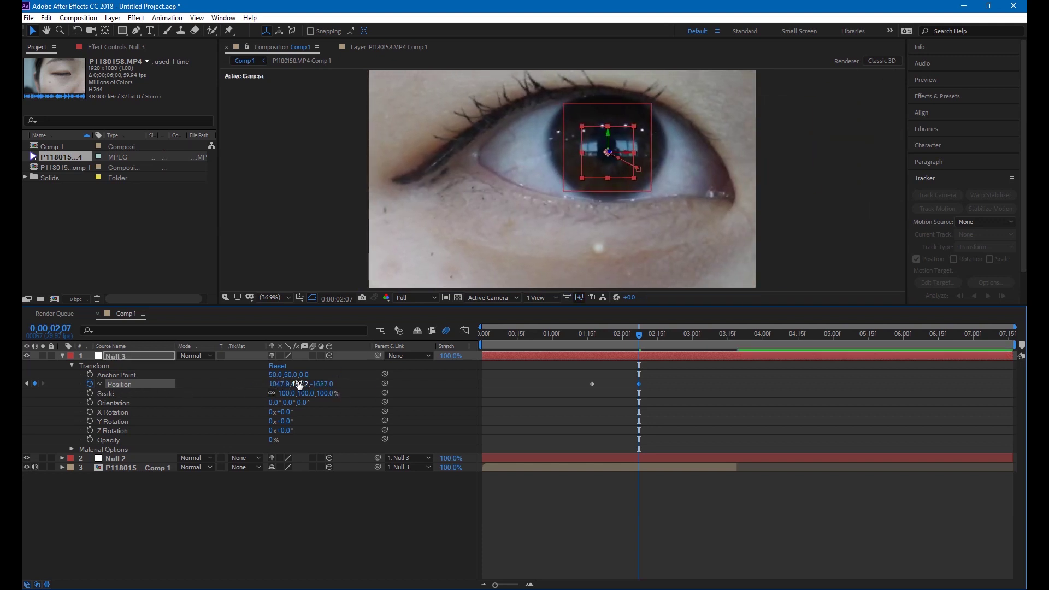
mouse_move(299, 382)
left_mouse_down()
mouse_move(325, 387)
mouse_move(266, 385)
mouse_move(306, 388)
mouse_move(230, 405)
mouse_move(308, 385)
mouse_move(267, 385)
mouse_move(298, 386)
left_mouse_up()
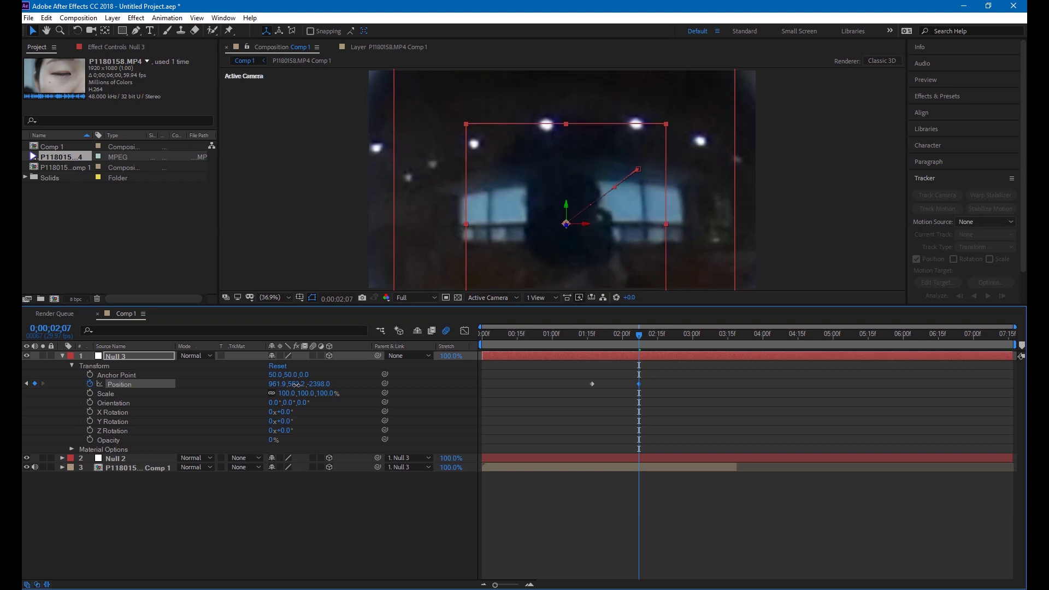
left_click_drag(636, 335, 589, 382)
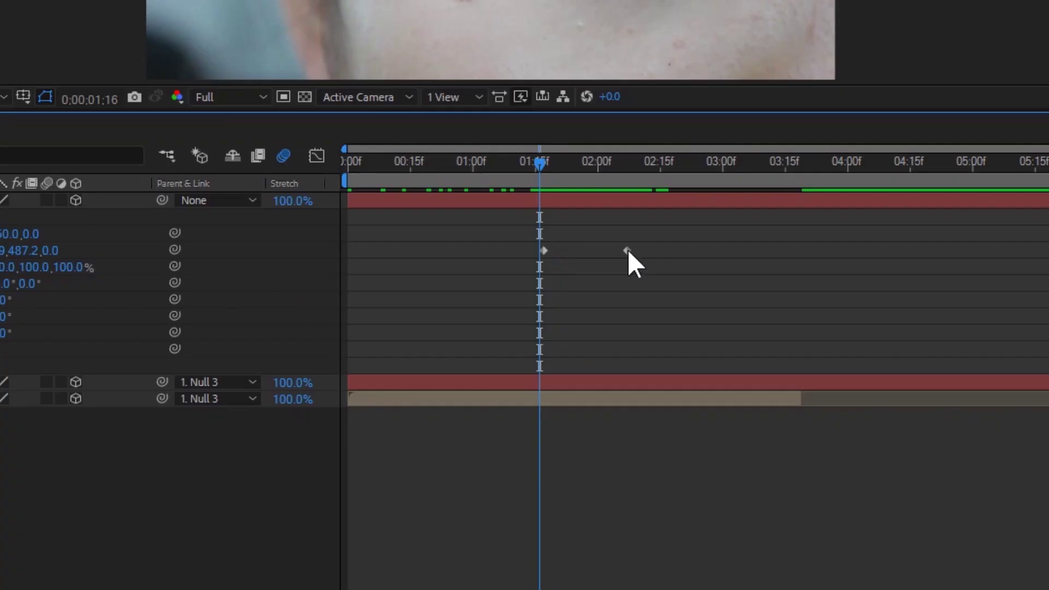
Step: Apply Easy Ease to both of Null 3's position keyframes in the Graph Editor
left_click(627, 250)
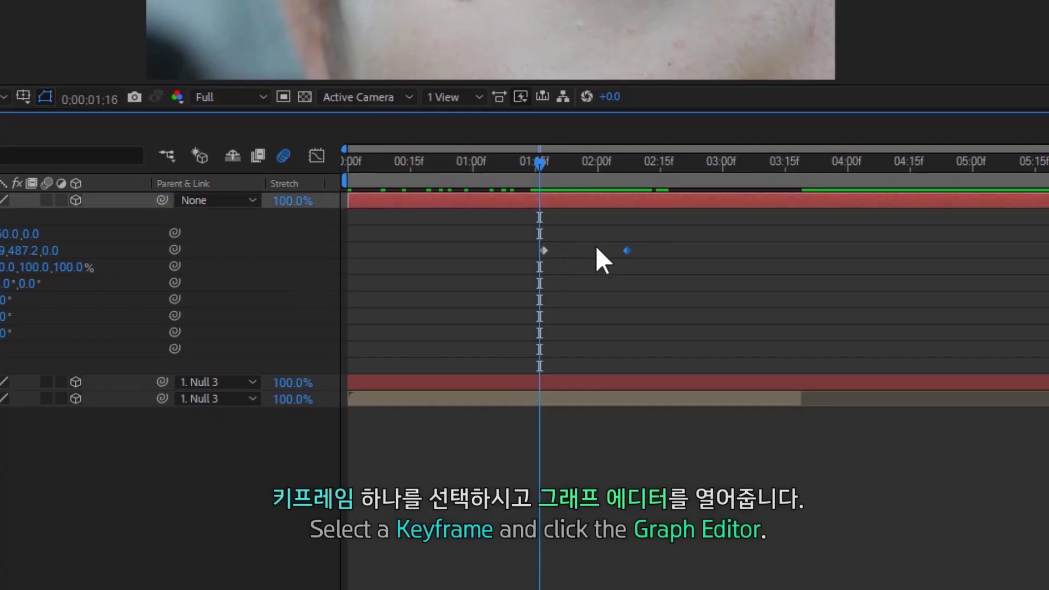
left_click(650, 249)
left_click_drag(649, 235, 622, 258)
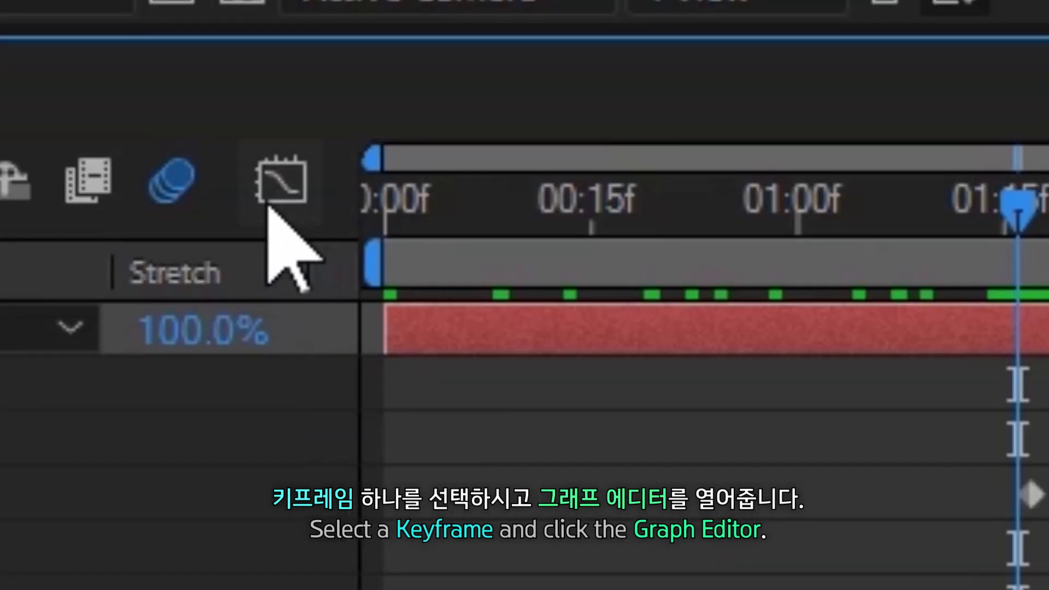
left_click(303, 183)
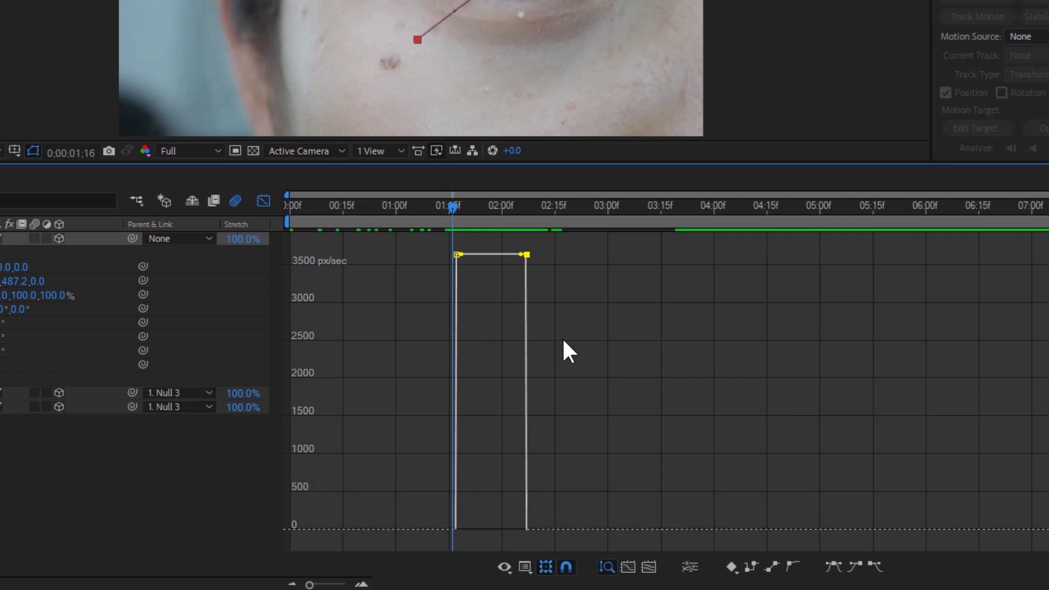
key("equal")
scroll(601, 346, "left", 6)
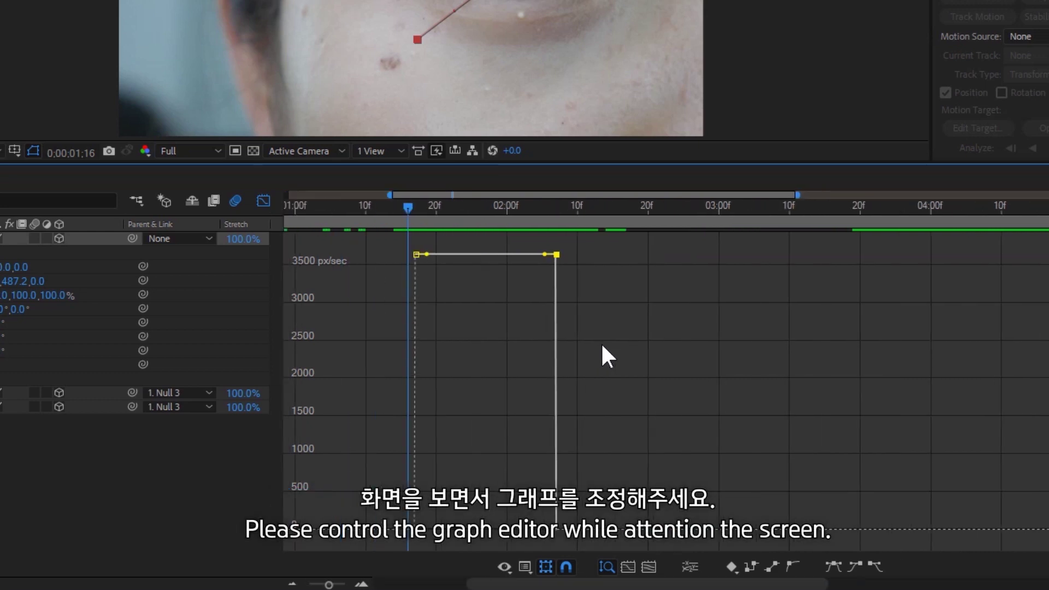
scroll(600, 346, "right", 3)
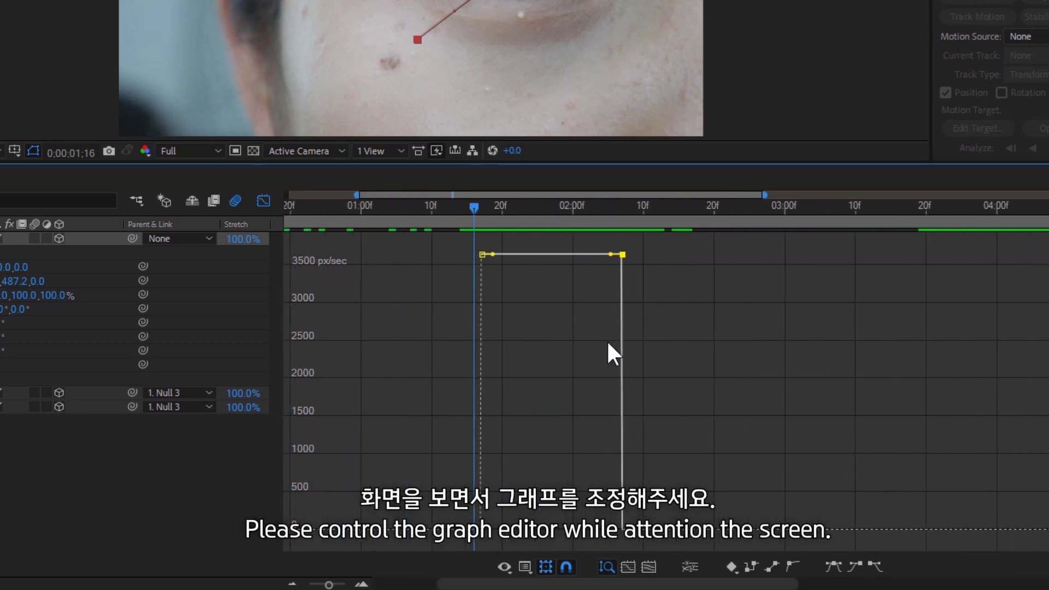
left_click(834, 563)
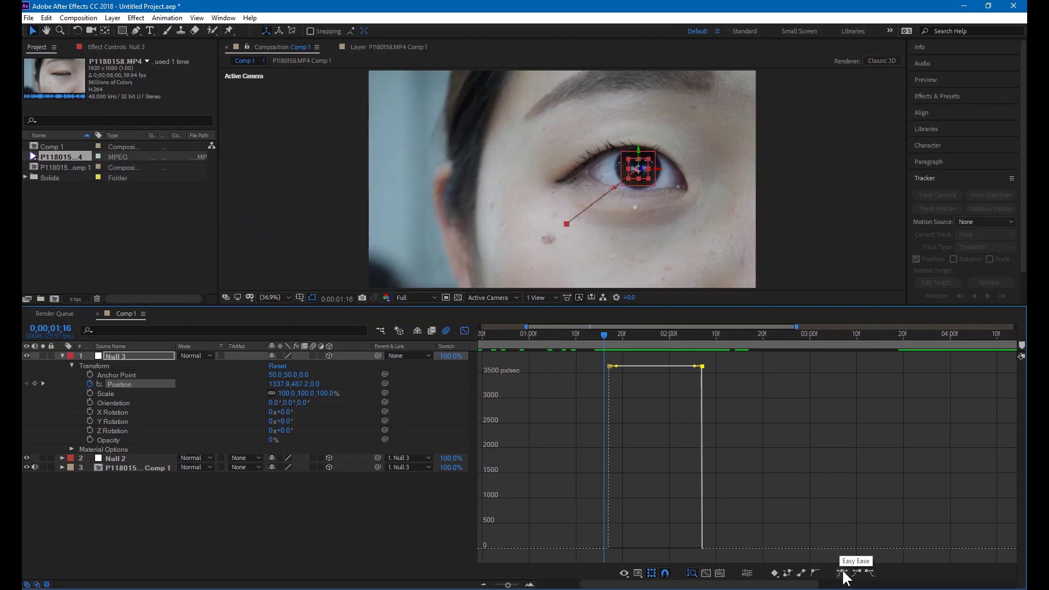
left_click_drag(488, 328, 504, 535)
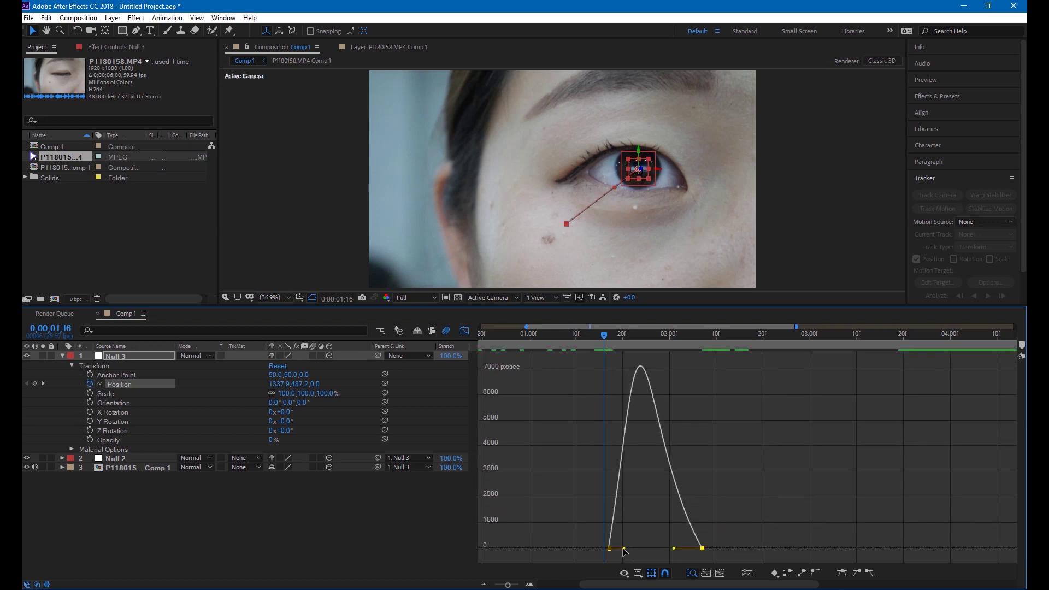
Step: Lengthen the outgoing ease handle of Null 3's first position keyframe slightly and preview the zoom from 0;00;01;16
left_click_drag(623, 548, 630, 549)
key("space")
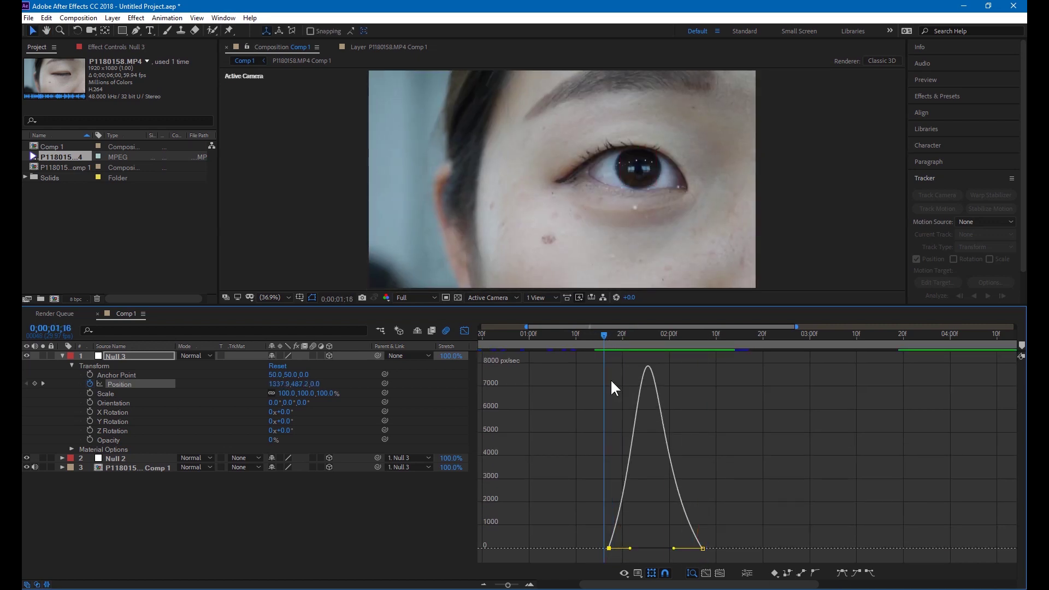
key("space")
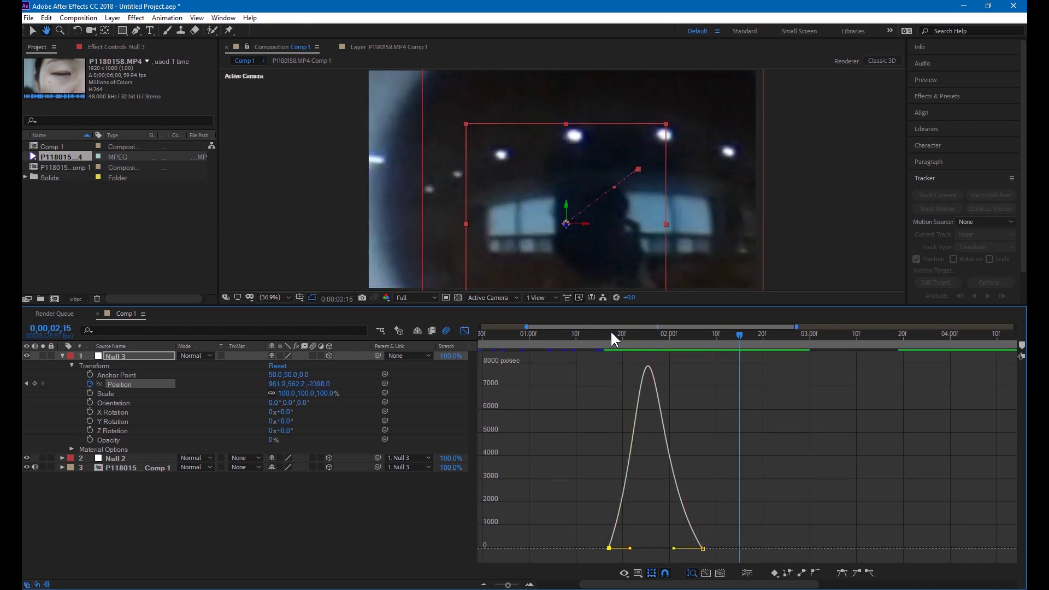
left_click(611, 333)
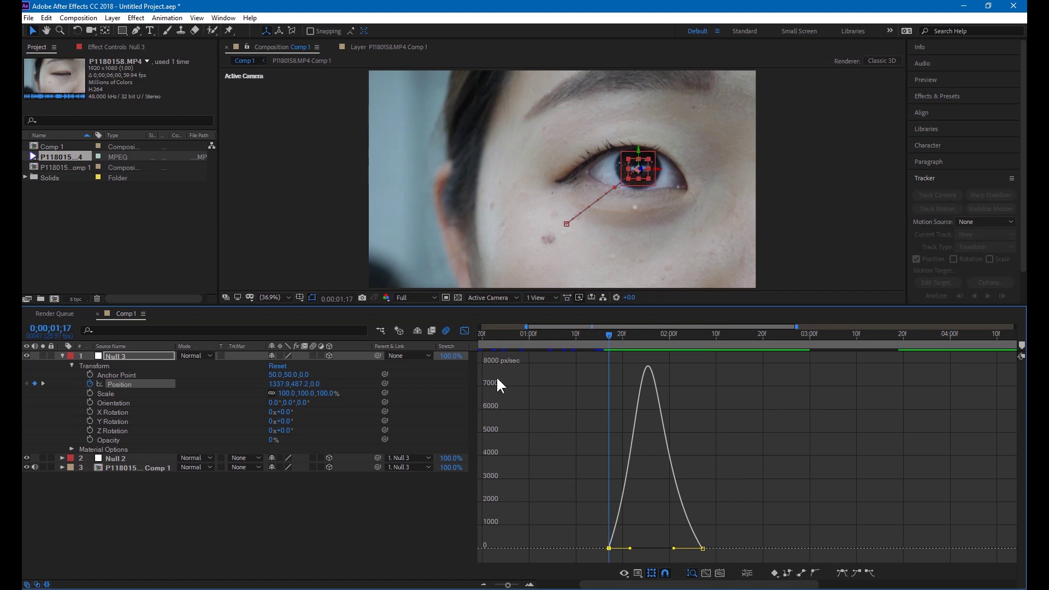
Step: Reopen Null 3's position curve in the Graph Editor and try the Edit Value Graph view before returning to the speed graph
left_click(465, 331)
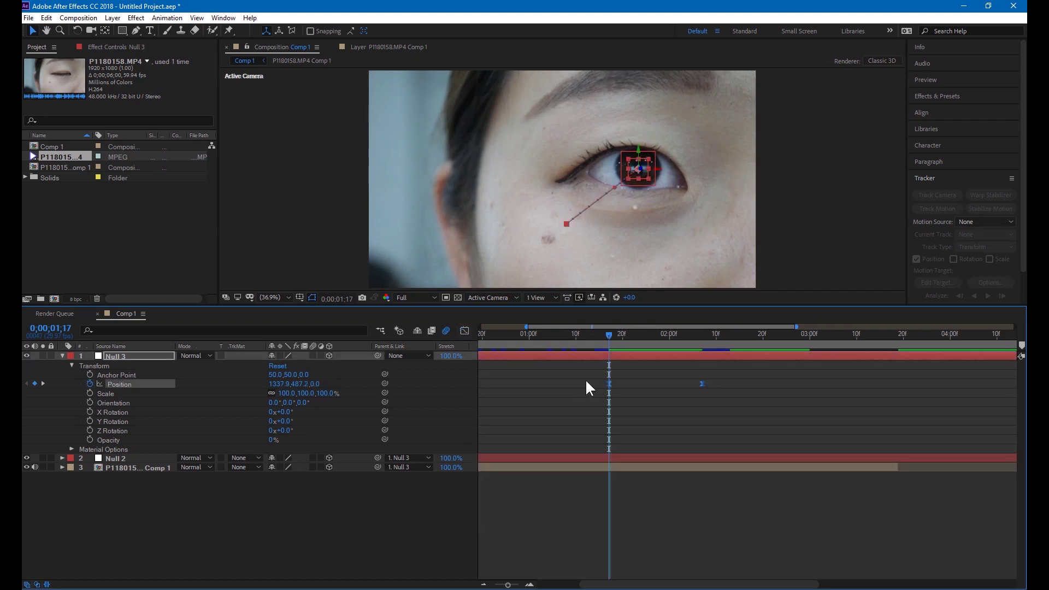
left_click(464, 331)
right_click(770, 436)
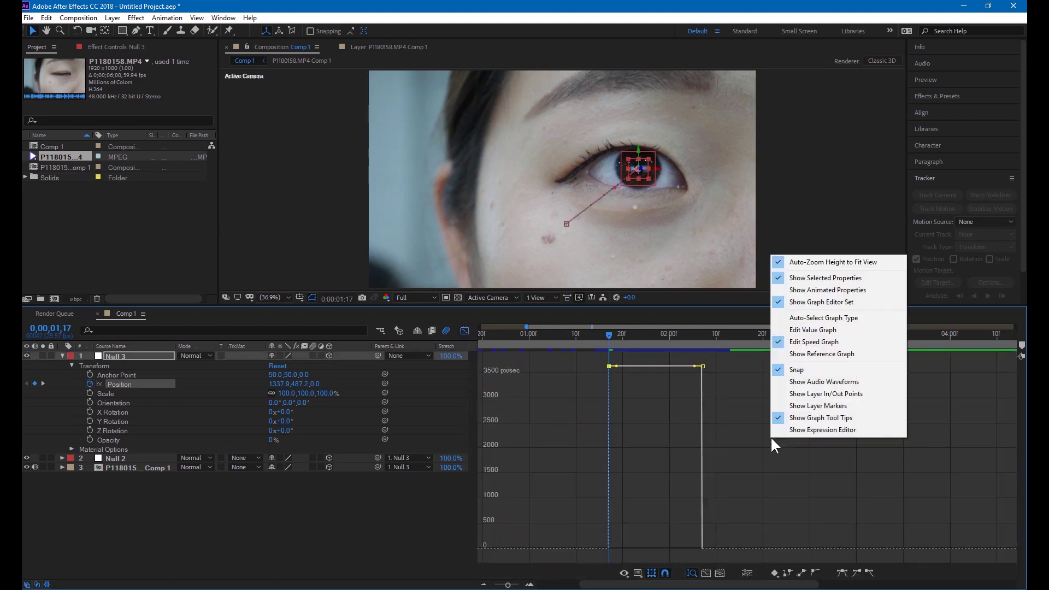
left_click(824, 328)
right_click(743, 445)
left_click(786, 337)
Step: Apply Easy Ease to Null 3's position keyframes again, lengthen the second keyframe's incoming handle, preview and close the Graph Editor
left_click(841, 572)
left_click_drag(687, 548, 678, 551)
key("space")
left_click(464, 331)
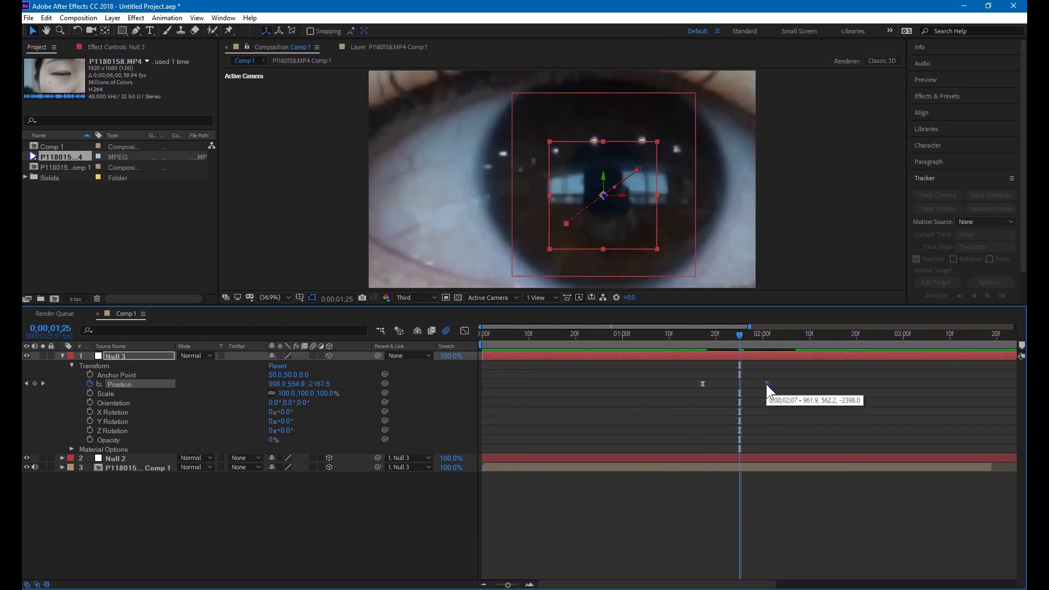
Step: Preview the zoom, move Null 3's last position keyframe to about 0;00;02;04 and adjust its speed curve
key("space")
key("space")
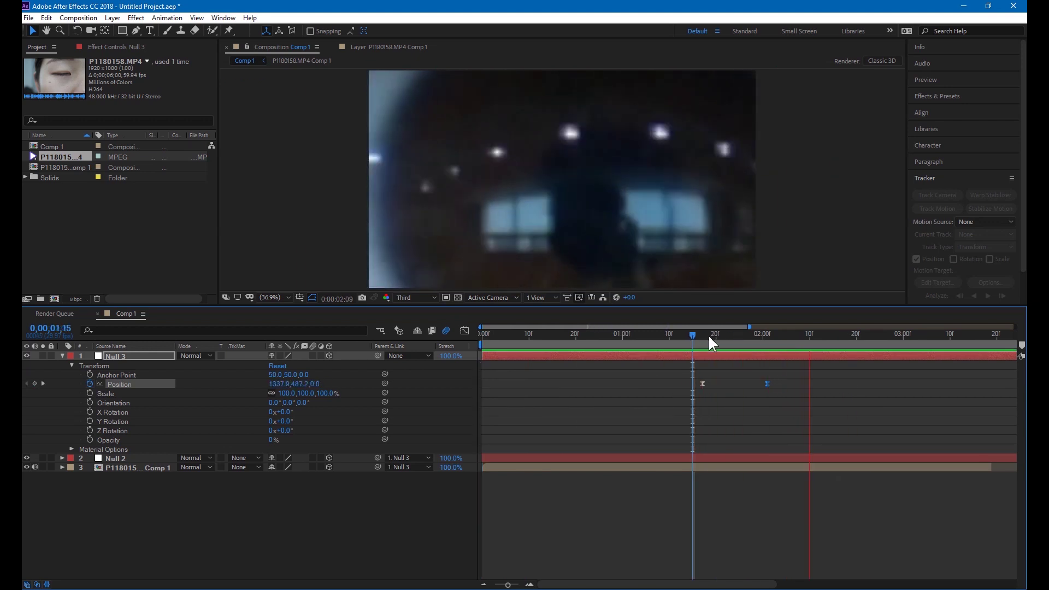
left_click_drag(767, 383, 780, 384)
left_click(701, 333)
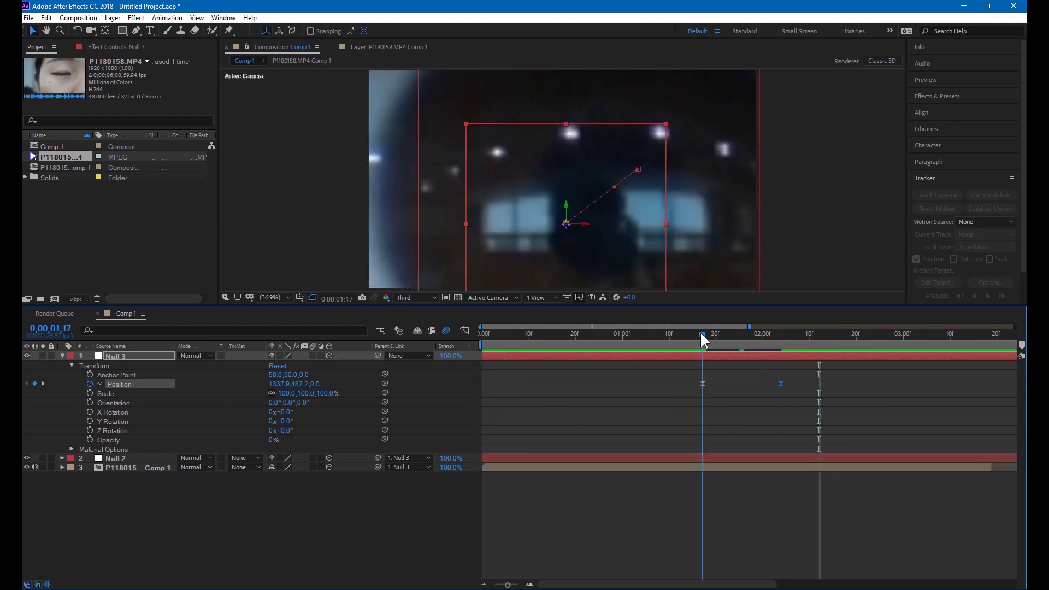
key("shift+F3")
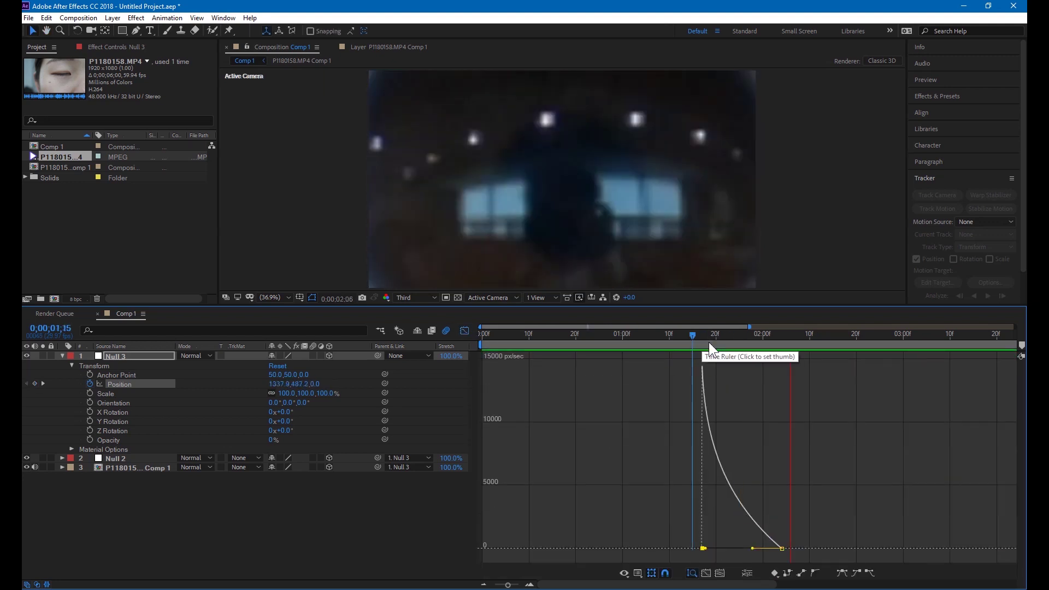
mouse_move(746, 548)
left_mouse_down()
mouse_move(773, 549)
mouse_move(741, 548)
left_mouse_up()
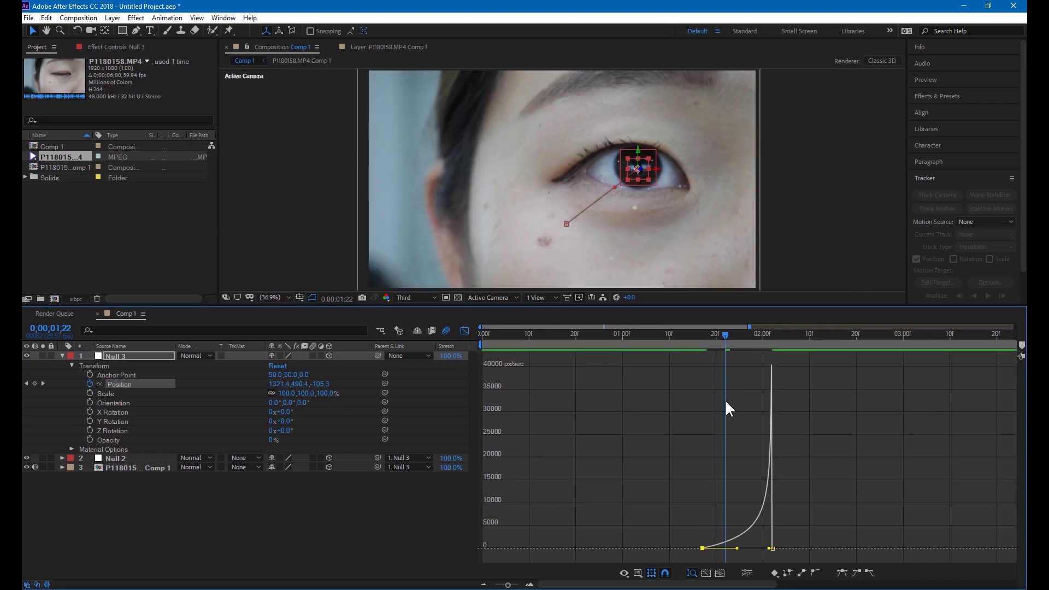
Step: Preview the zoom and shorten the first keyframe's outgoing ease handle so the speed peaks less abruptly
left_click(700, 334)
key("space")
left_click_drag(705, 342, 730, 339)
mouse_move(738, 548)
left_mouse_down()
mouse_move(724, 549)
mouse_move(767, 550)
mouse_move(730, 547)
left_mouse_up()
left_click(699, 334)
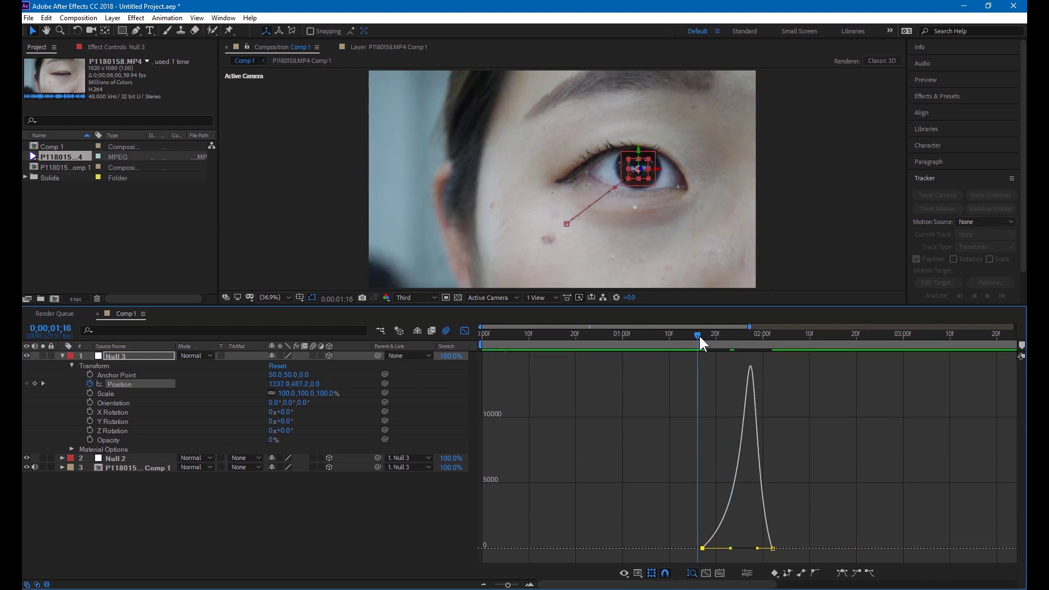
key("space")
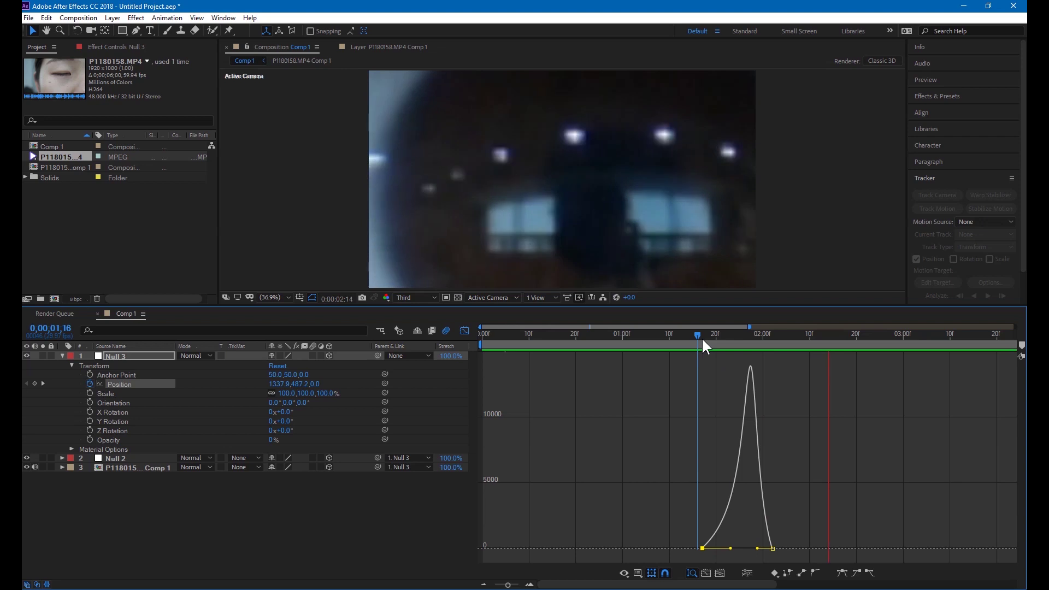
key("space")
Step: Shorten the first keyframe's outgoing ease handle further, replay the zoom from 0;00;01;17 and leave the Graph Editor
left_click_drag(757, 548, 724, 547)
left_click(700, 334)
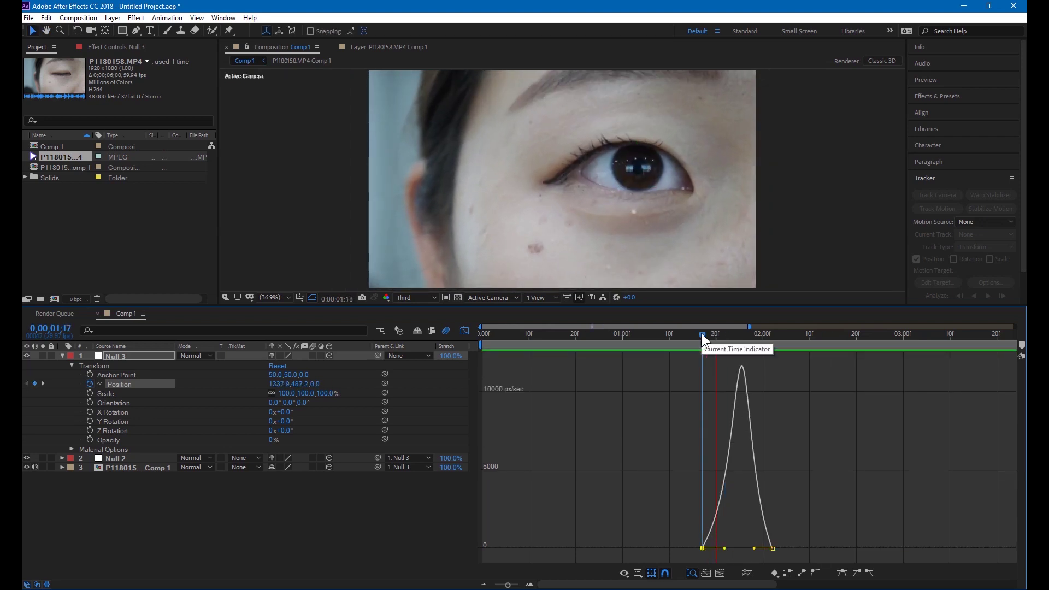
key("space")
key("shift+F3")
Step: Go to 0;00;02;03 inside the zoom and import the next scene, P1170526.MP4, from the file explorer into the project
left_click_drag(727, 336, 776, 366)
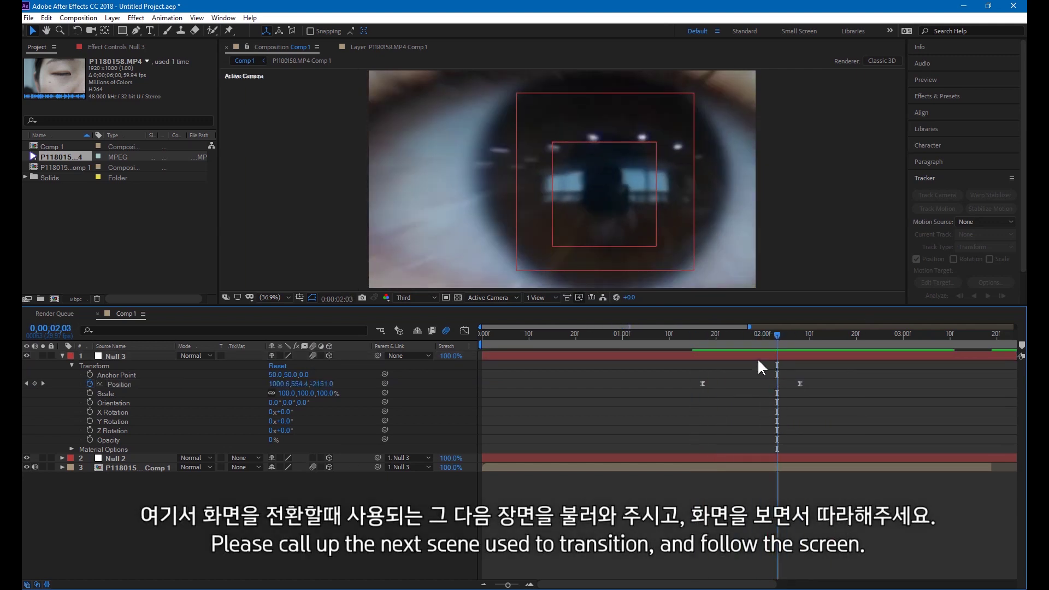
key("alt+Tab")
left_click_drag(545, 284, 163, 243)
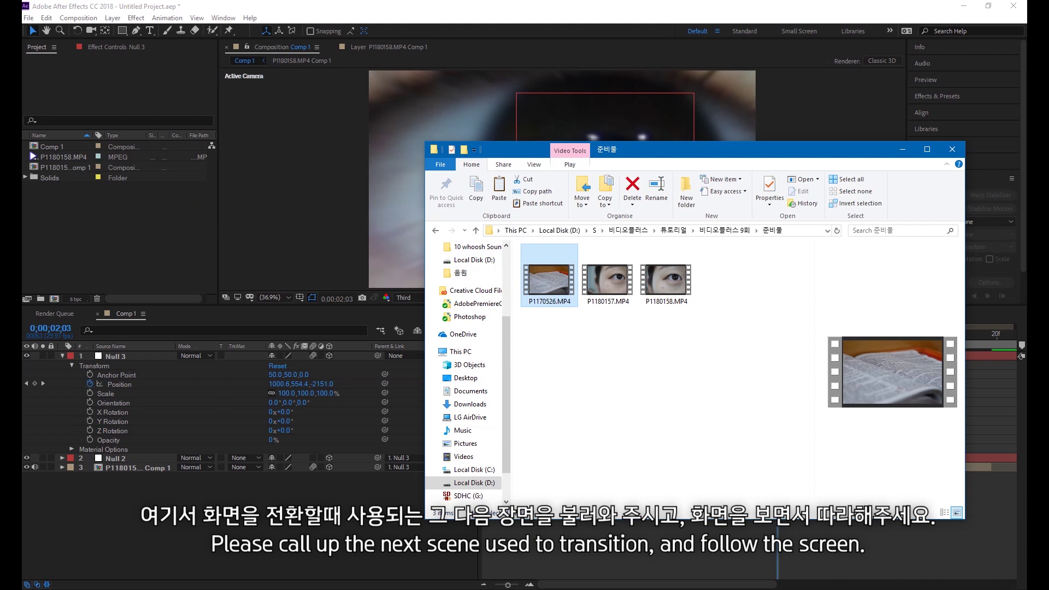
left_click(1013, 3)
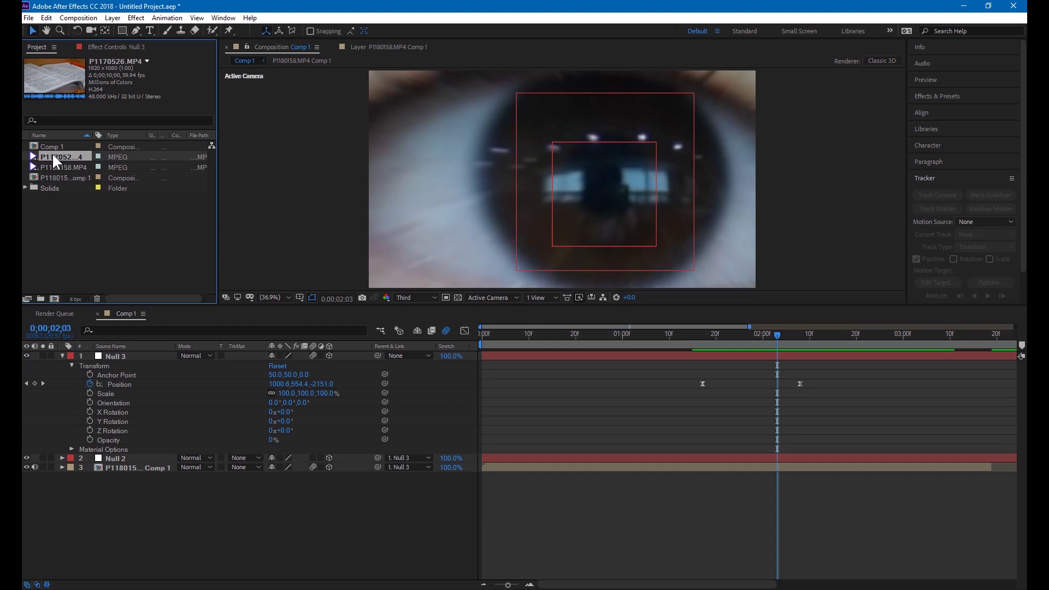
Step: Add P1170526.MP4 as the uppermost layer of Comp 1, split it at 0;00;02;03 and delete the earlier part
left_click_drag(53, 153, 130, 360)
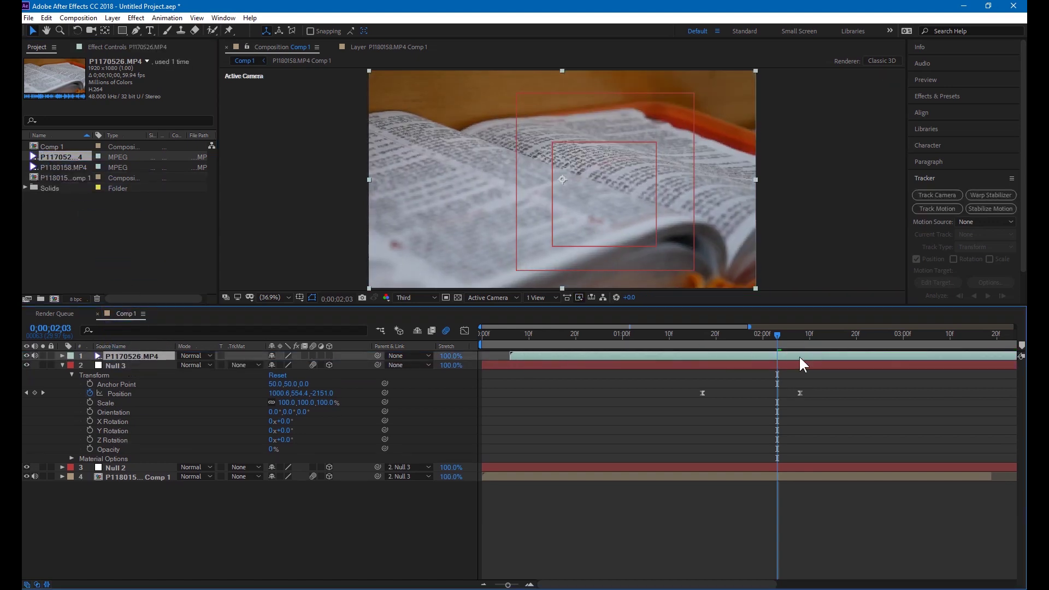
key("ctrl+shift+d")
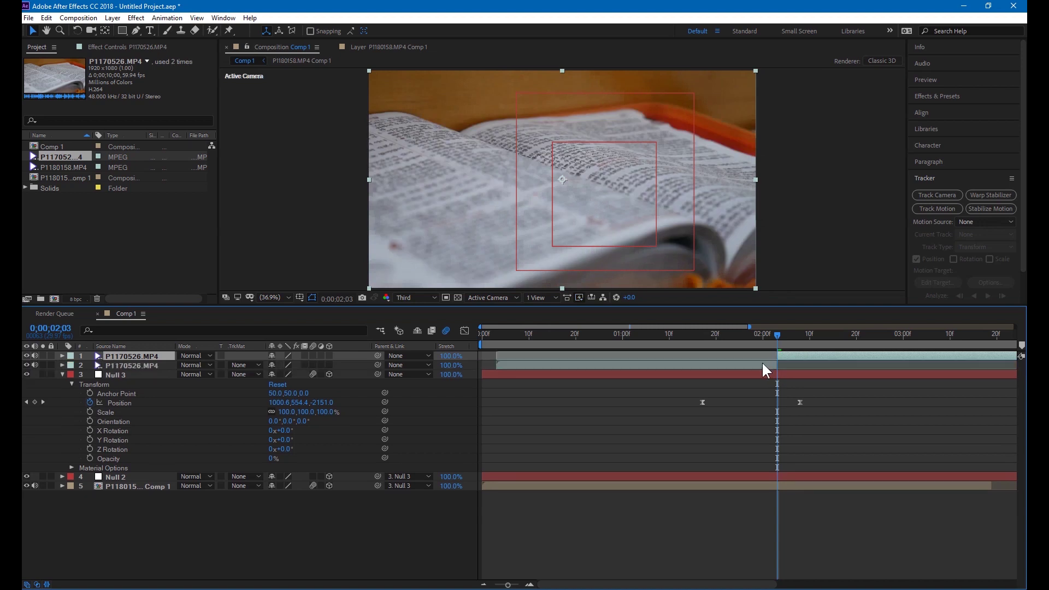
left_click(762, 363)
key("Delete")
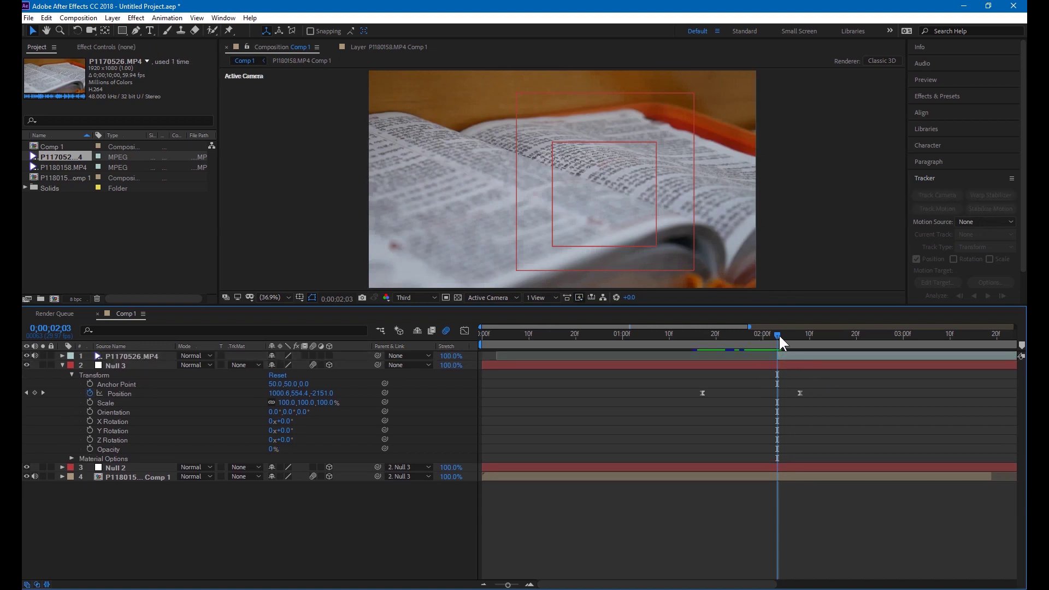
Step: Move the P1170526.MP4 layer in time so that its visible part starts at 0;00;02;05
mouse_move(778, 333)
left_mouse_down()
mouse_move(745, 323)
mouse_move(787, 342)
left_mouse_up()
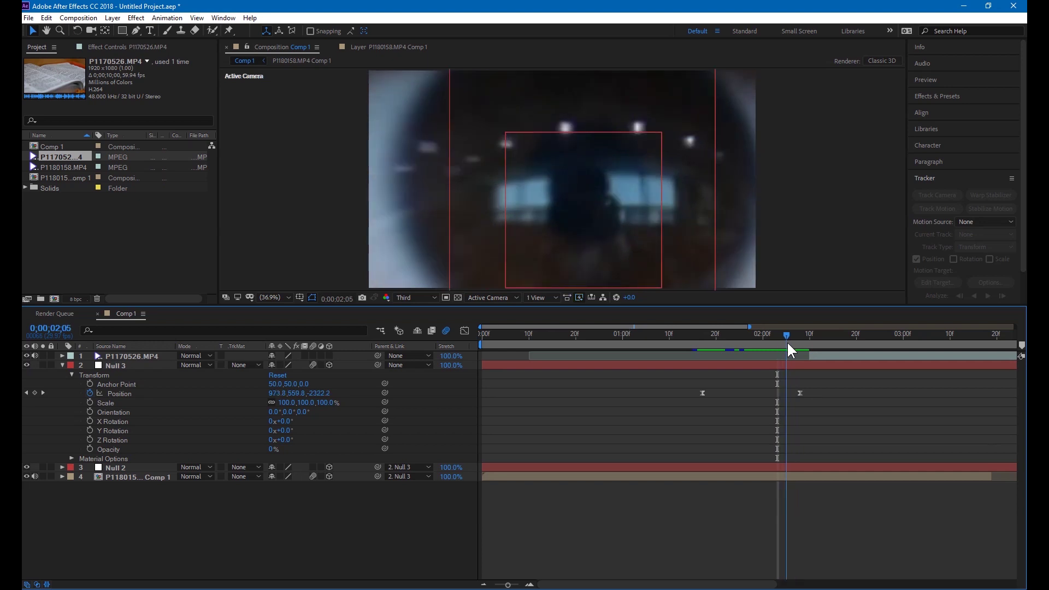
left_click(812, 355)
key("bracketleft")
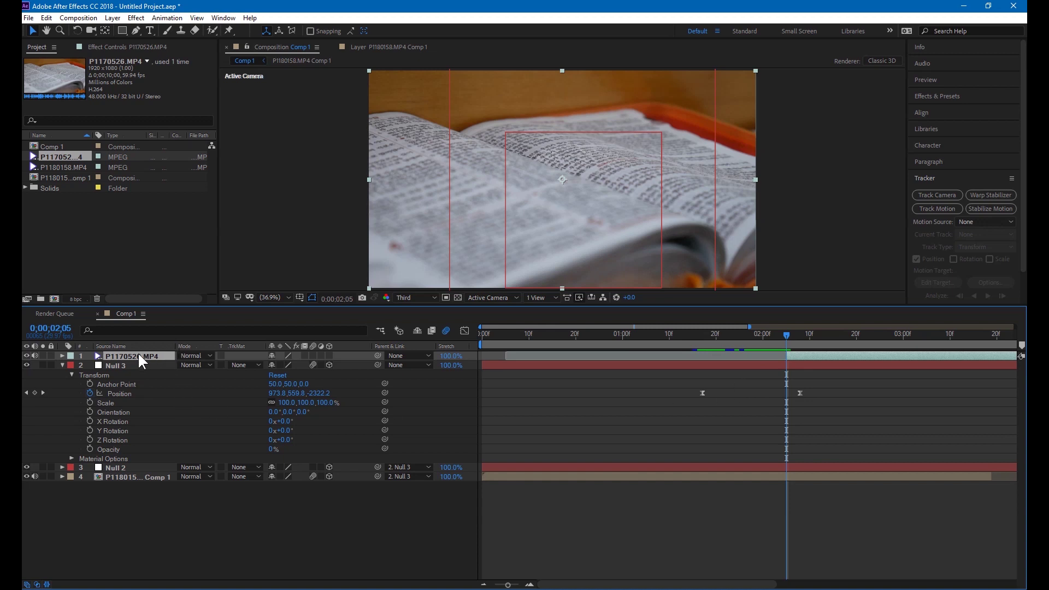
Step: Fade in the P1170526.MP4 layer with opacity keyframes of 0% at 0;00;02;05 and 100% at 0;00;02;08
key("t")
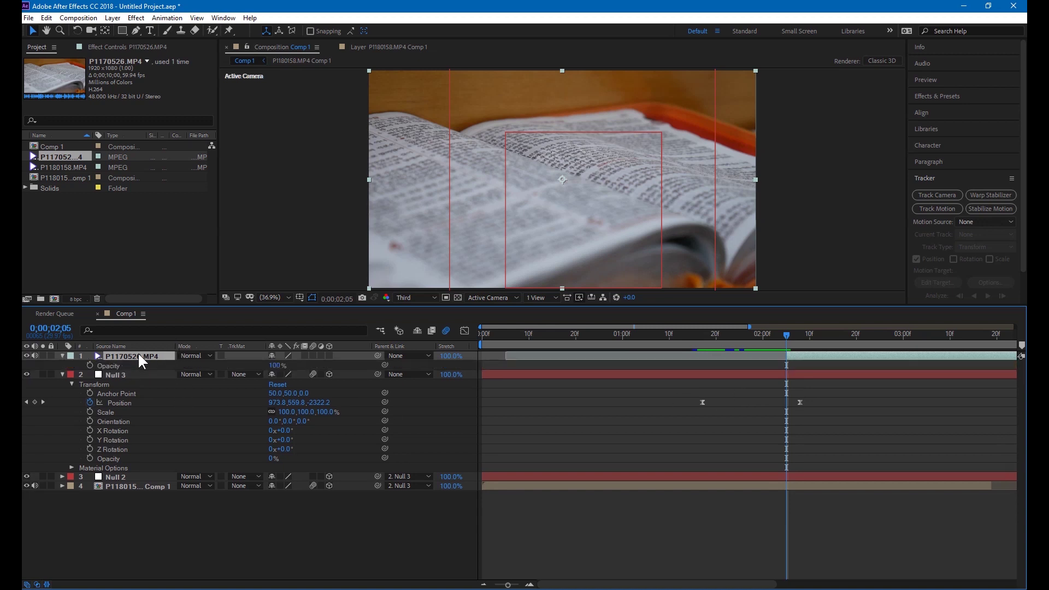
left_click(91, 362)
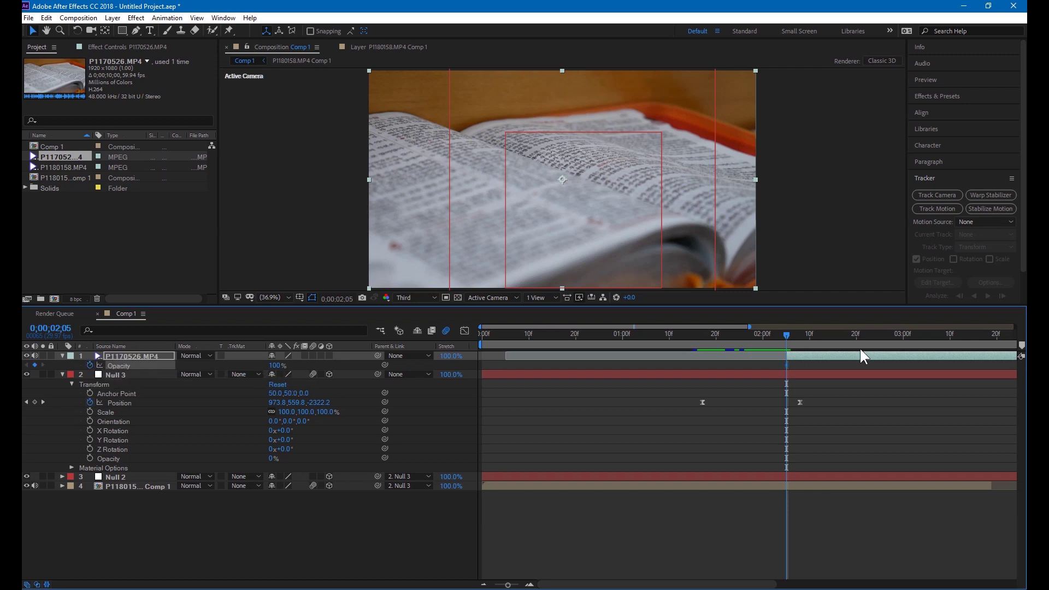
left_click(793, 332)
left_click_drag(793, 332, 798, 335)
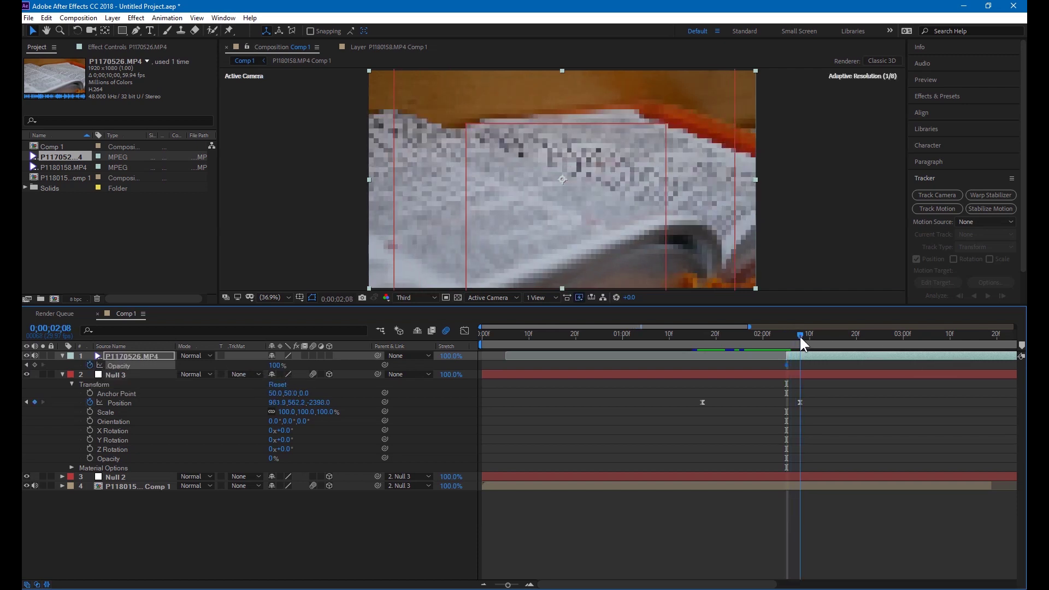
left_click(25, 364)
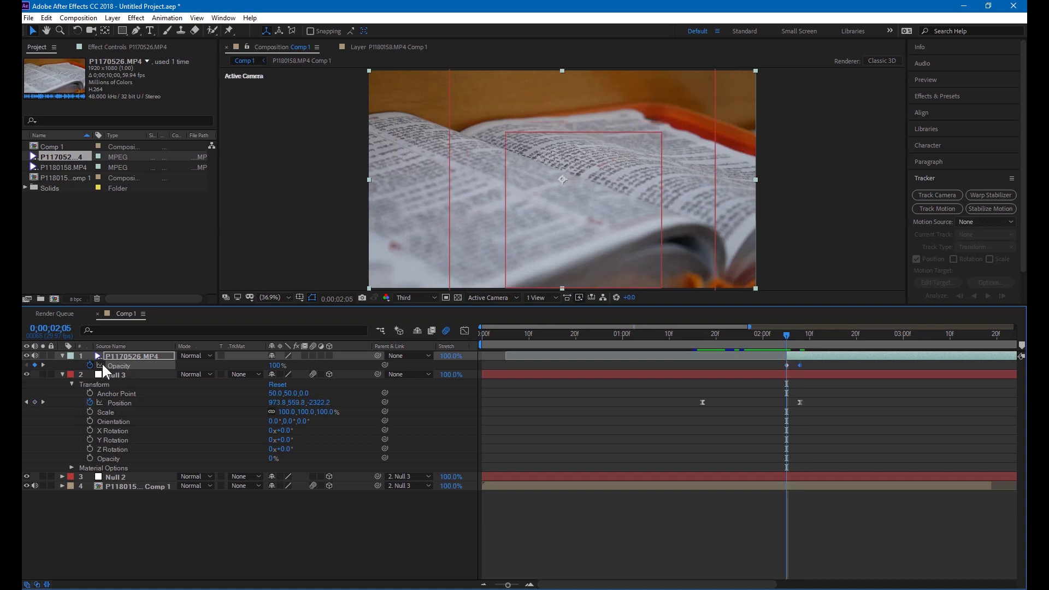
left_click_drag(261, 365, 230, 365)
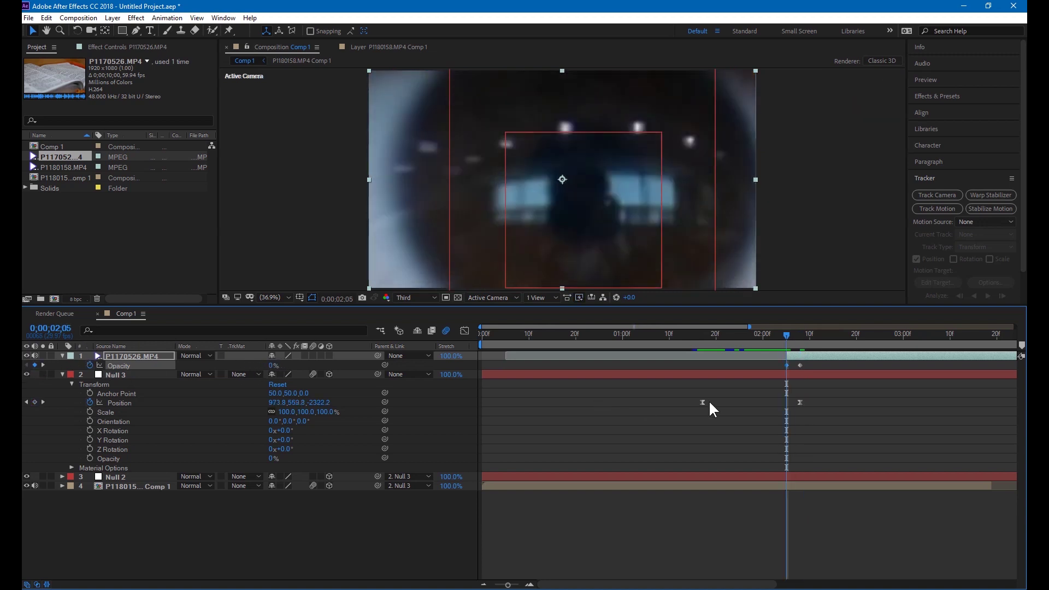
left_click(783, 362)
Step: Add Scale keyframes of 100% to the P1170526.MP4 layer at 0;00;02;05 and 0;00;02;15
left_click_drag(782, 334, 801, 345)
left_click(804, 355)
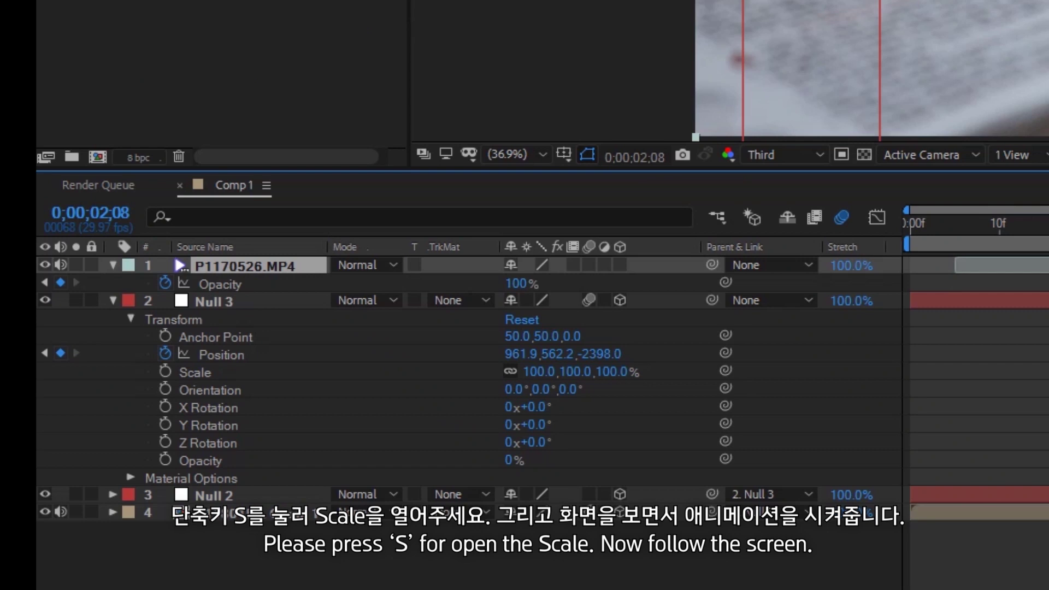
key("s")
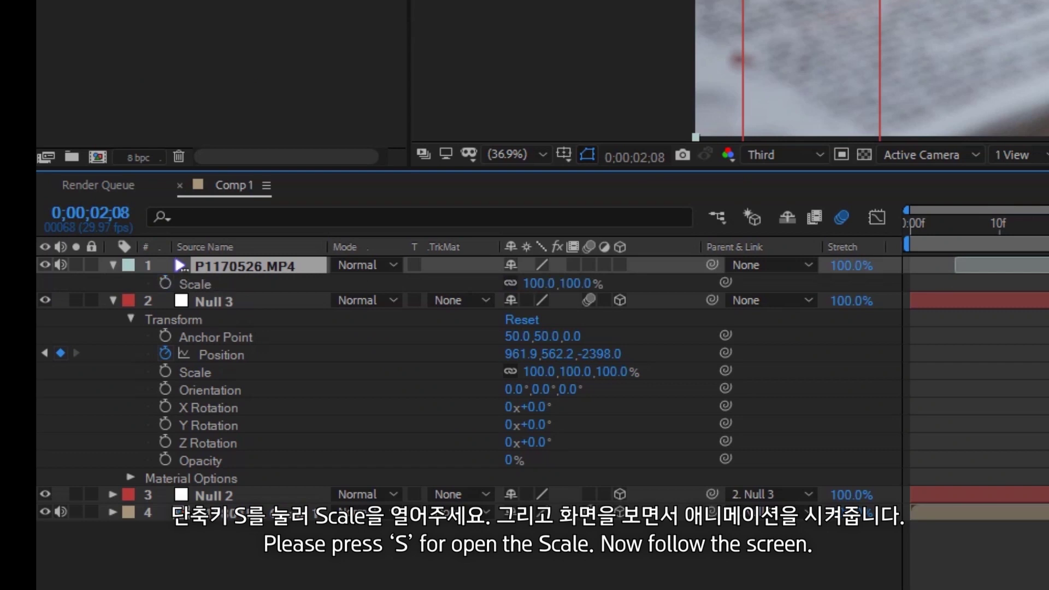
left_click(165, 283)
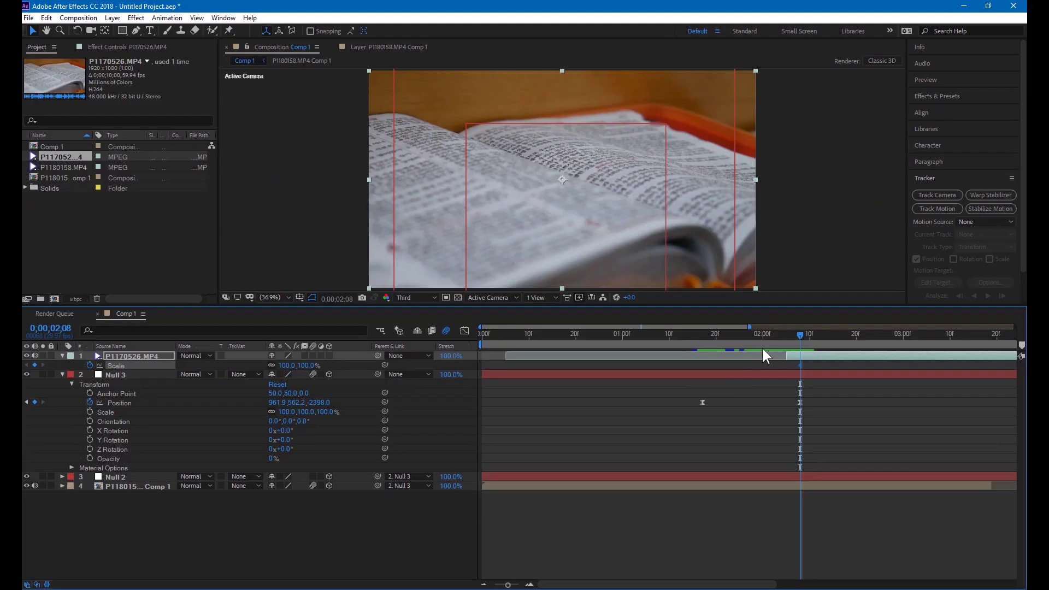
left_click_drag(803, 332, 788, 332)
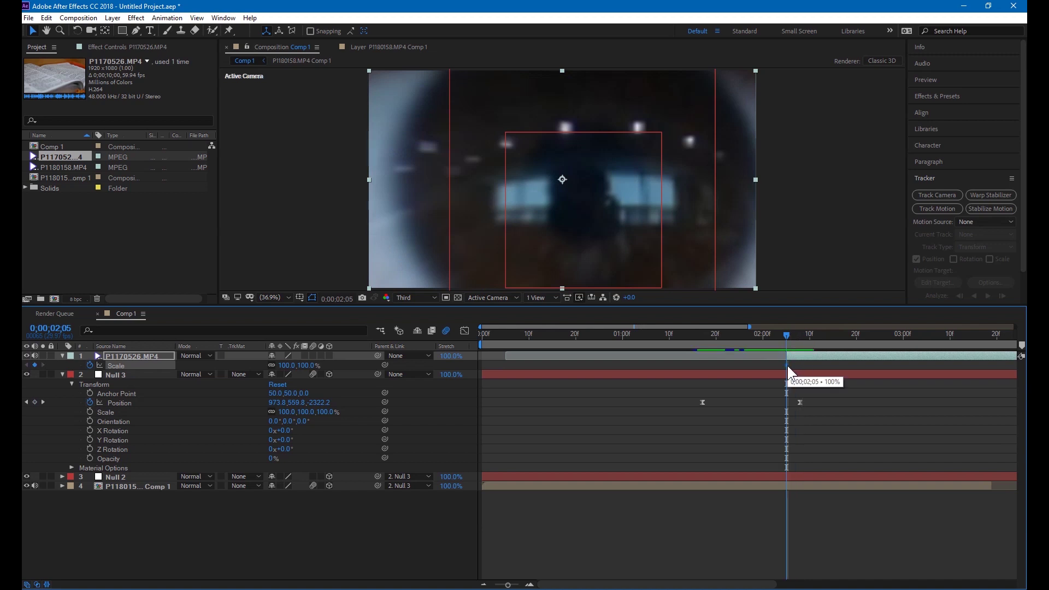
key("shift+Page_Down")
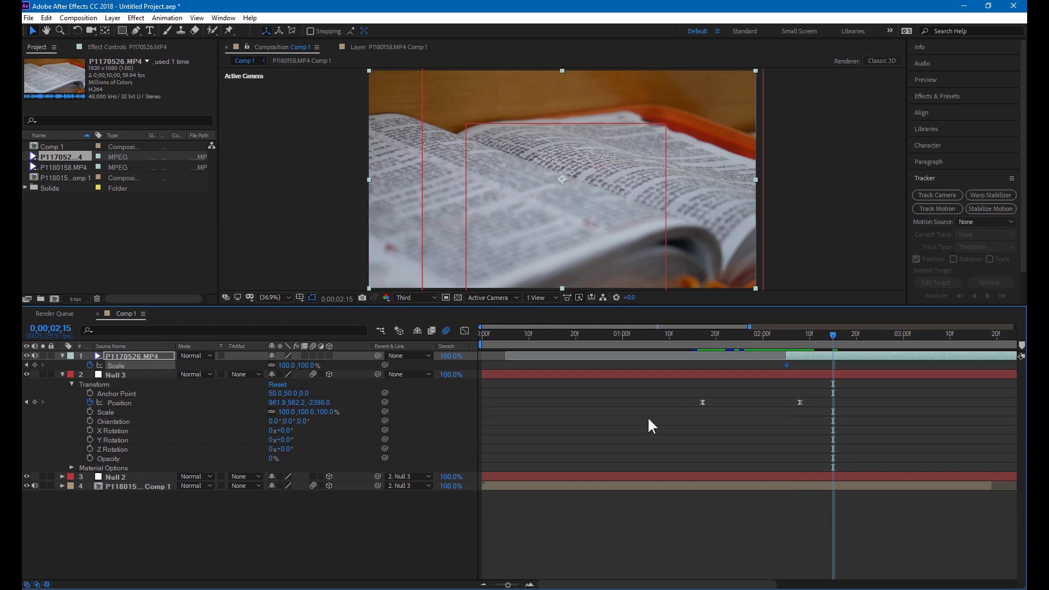
left_click(35, 365)
Step: Move the first Scale keyframe of P1170526.MP4 to 0;00;02;08 and set its scale to 55%
left_click_drag(786, 334, 791, 358)
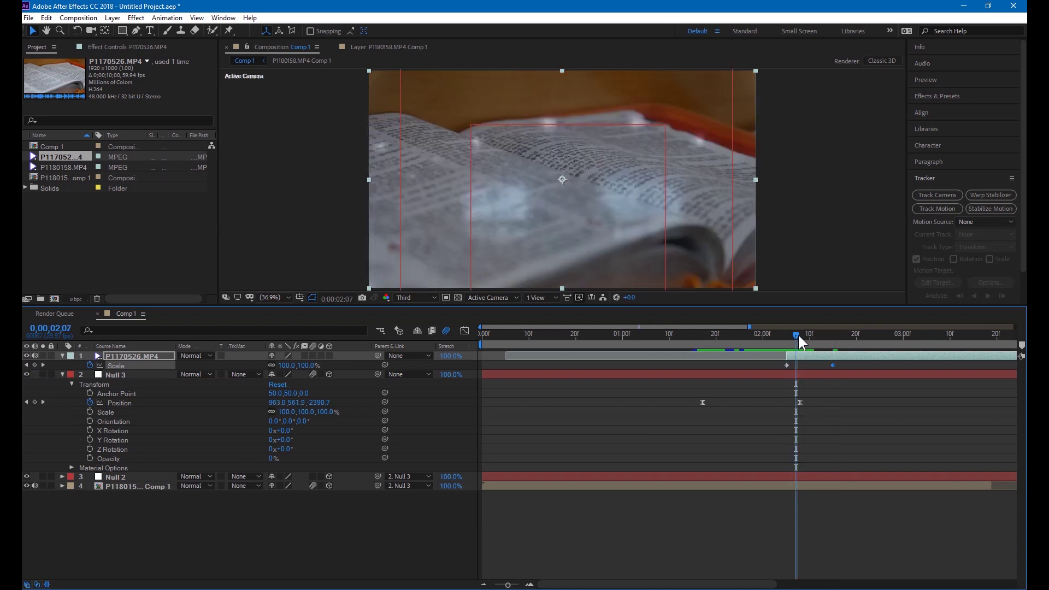
left_click(798, 333)
left_click_drag(786, 365, 801, 366)
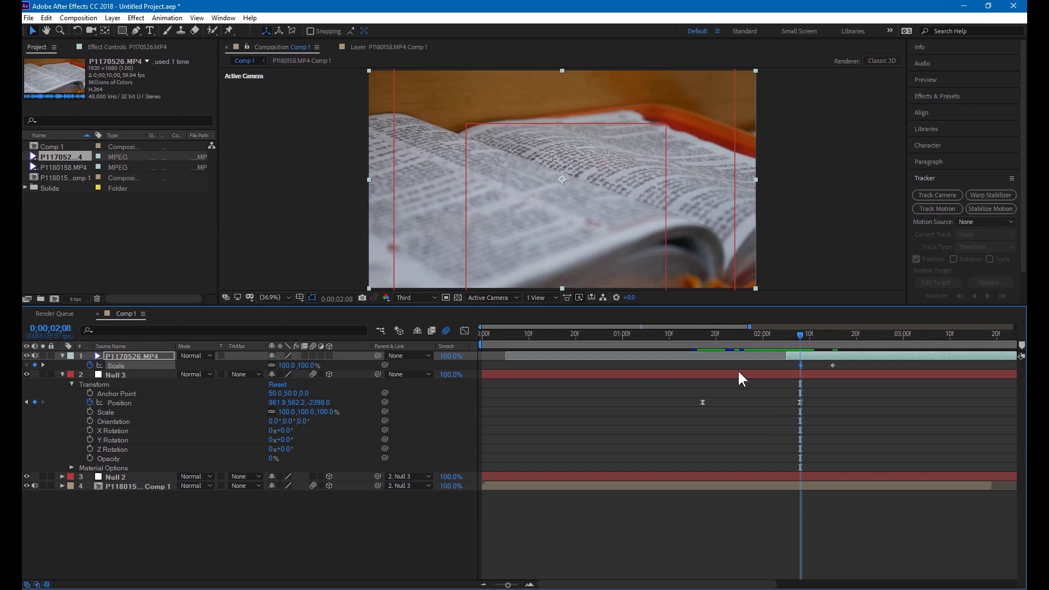
left_click_drag(273, 364, 115, 358)
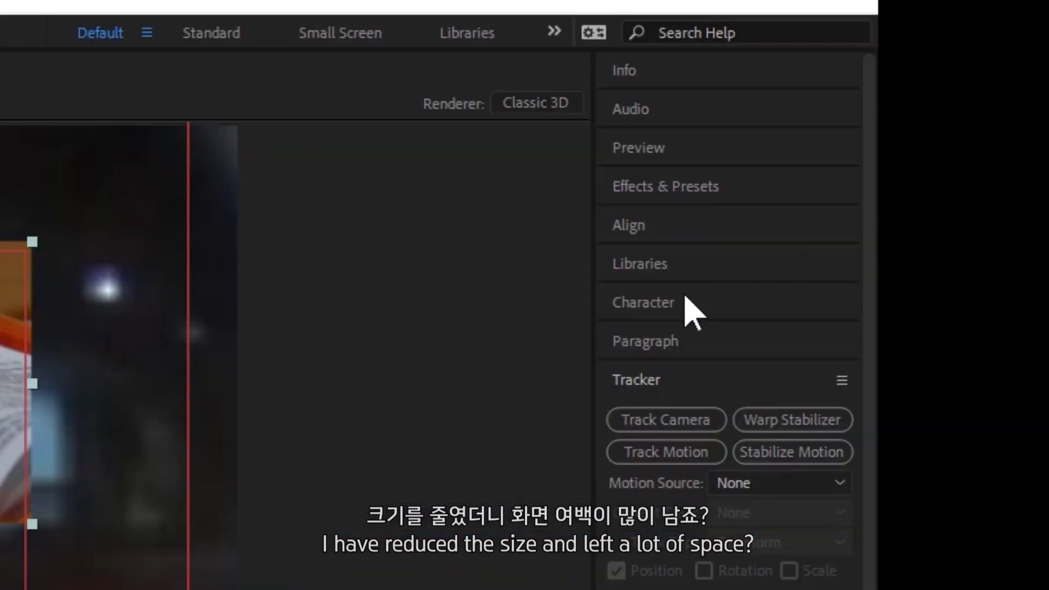
Step: Search the effects for "repe" and apply CC RepeTile to the P1170526.MP4 layer
left_click(655, 186)
left_click(679, 215)
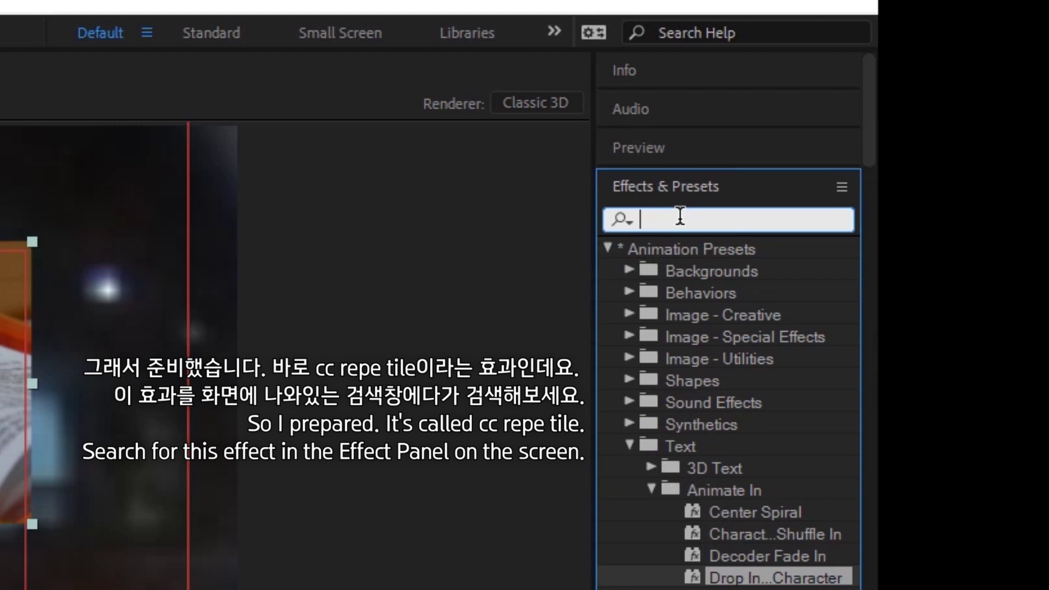
type("repe")
double_click(709, 273)
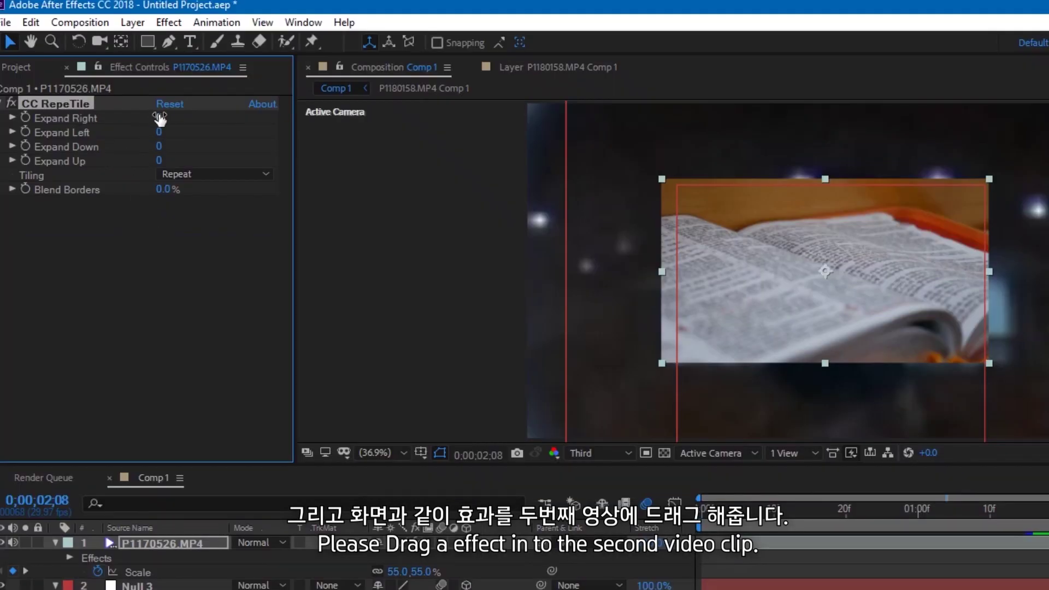
Step: Set CC RepeTile to Expand Right 1685, Left 1977, Down 1797 and Up 1062, with Unfold tiling
left_click_drag(159, 118, 328, 118)
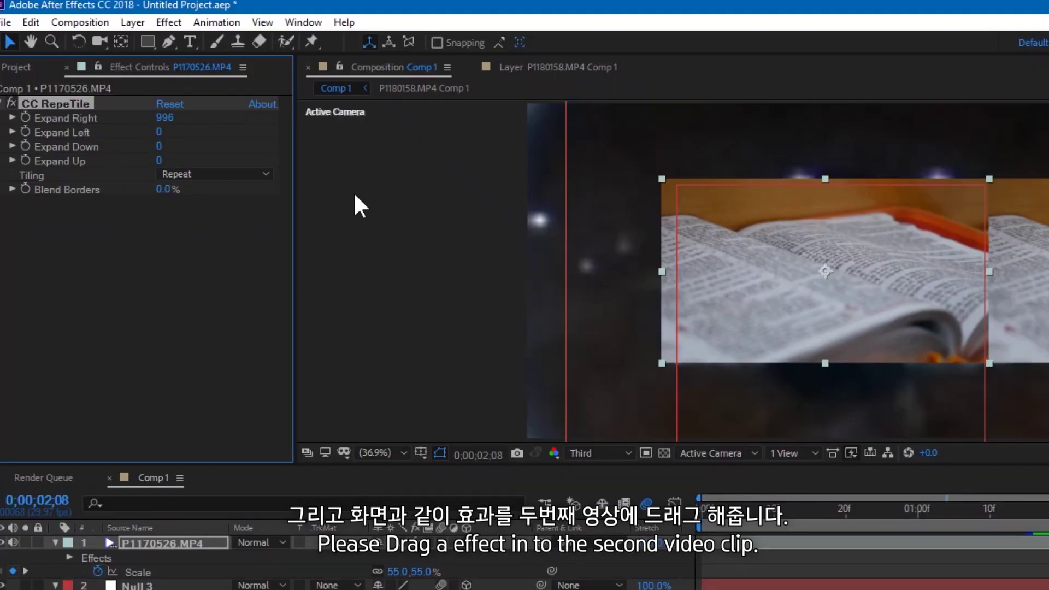
left_click_drag(164, 118, 382, 145)
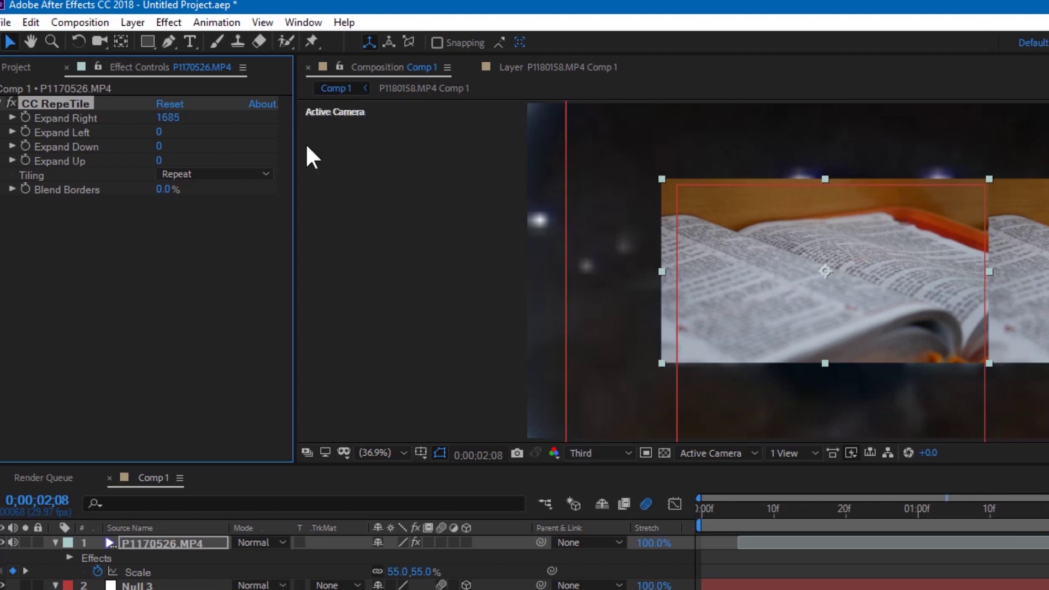
left_click_drag(157, 133, 245, 133)
left_click_drag(158, 146, 491, 164)
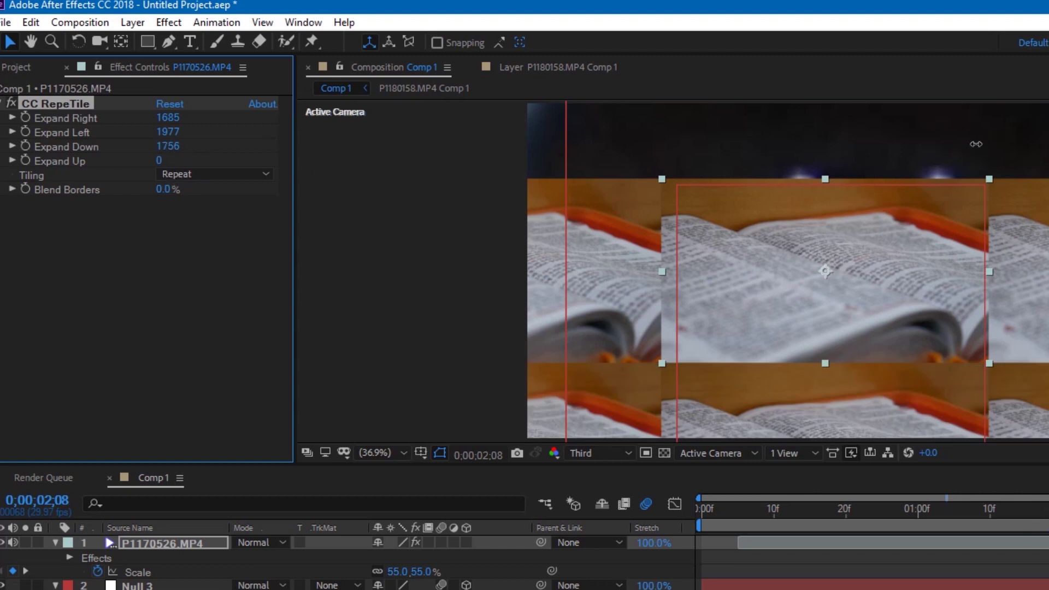
left_click_drag(359, 152, 874, 150)
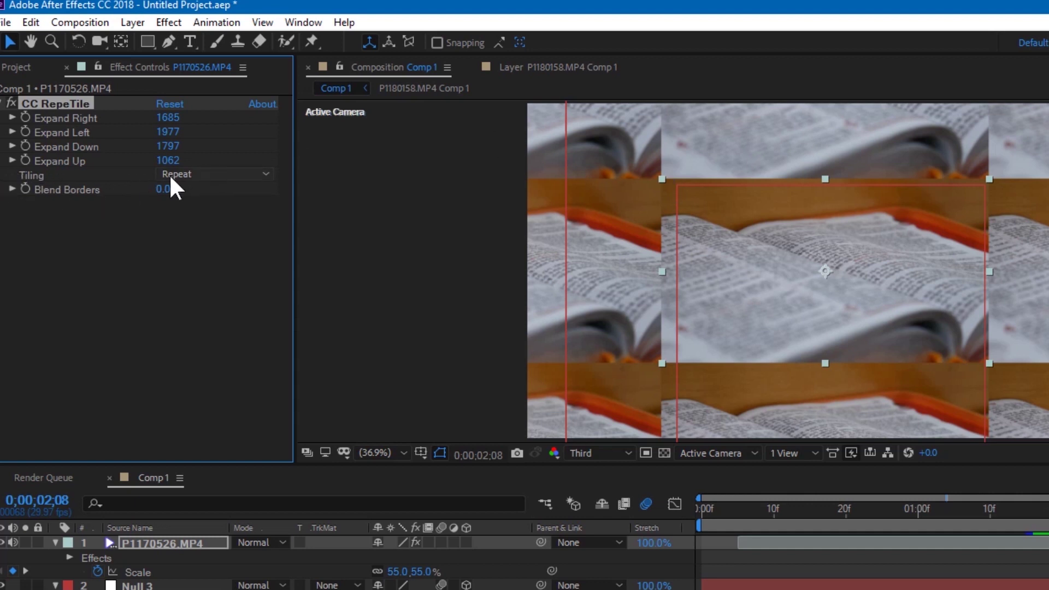
left_click(211, 175)
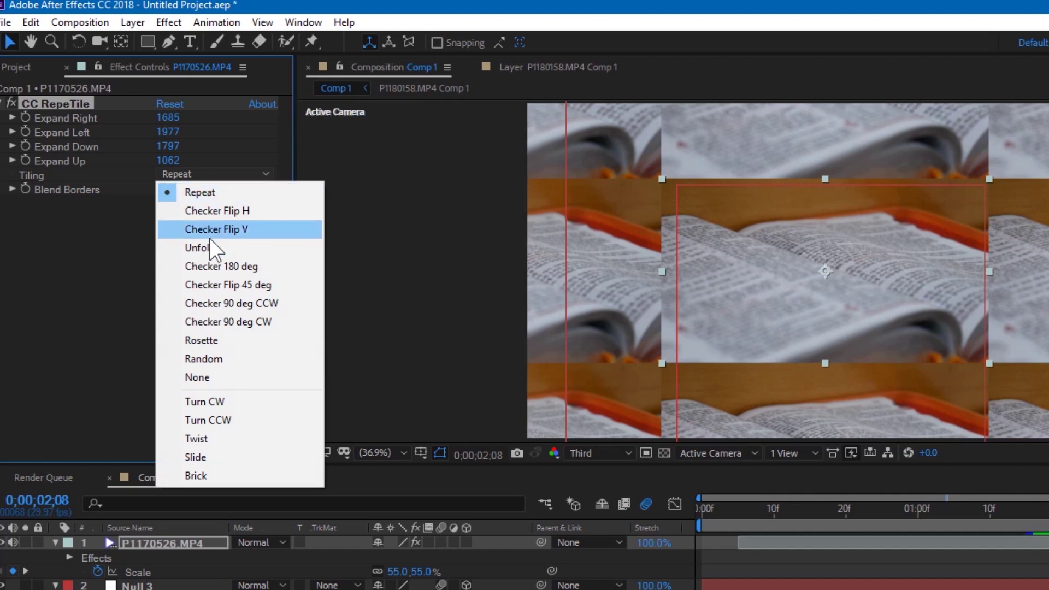
left_click(196, 252)
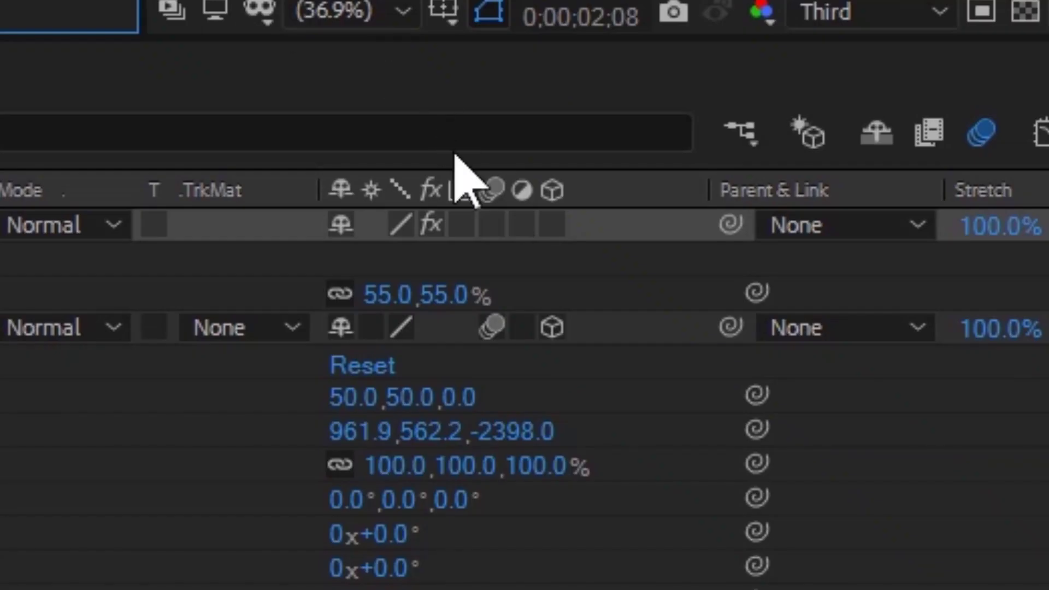
Step: Turn on motion blur for the P1170526.MP4 layer and leave it enabled for the composition
left_click(492, 225)
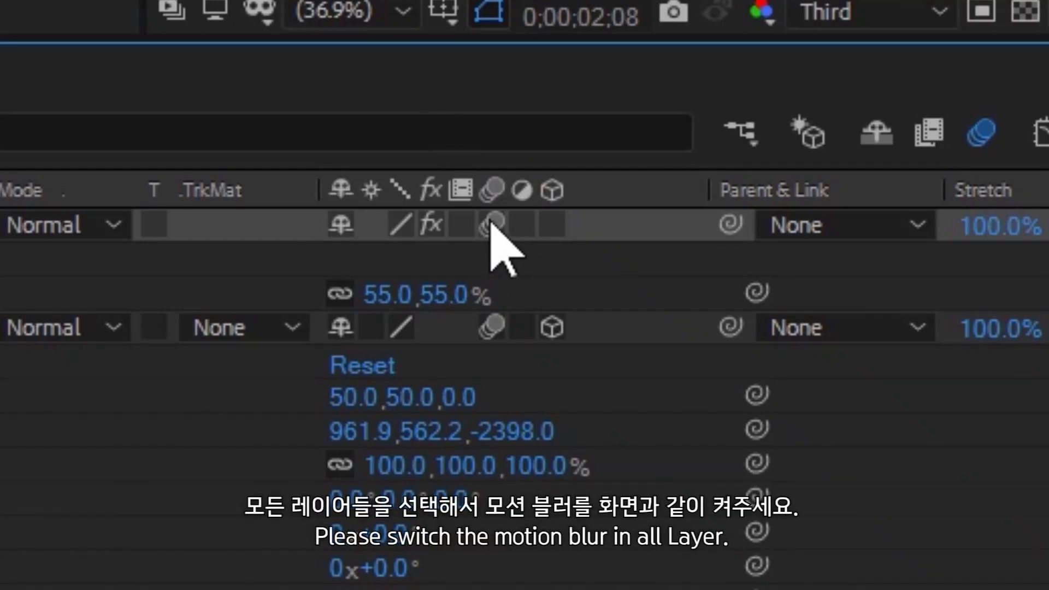
left_click(494, 225)
left_click(494, 225)
left_click(560, 224)
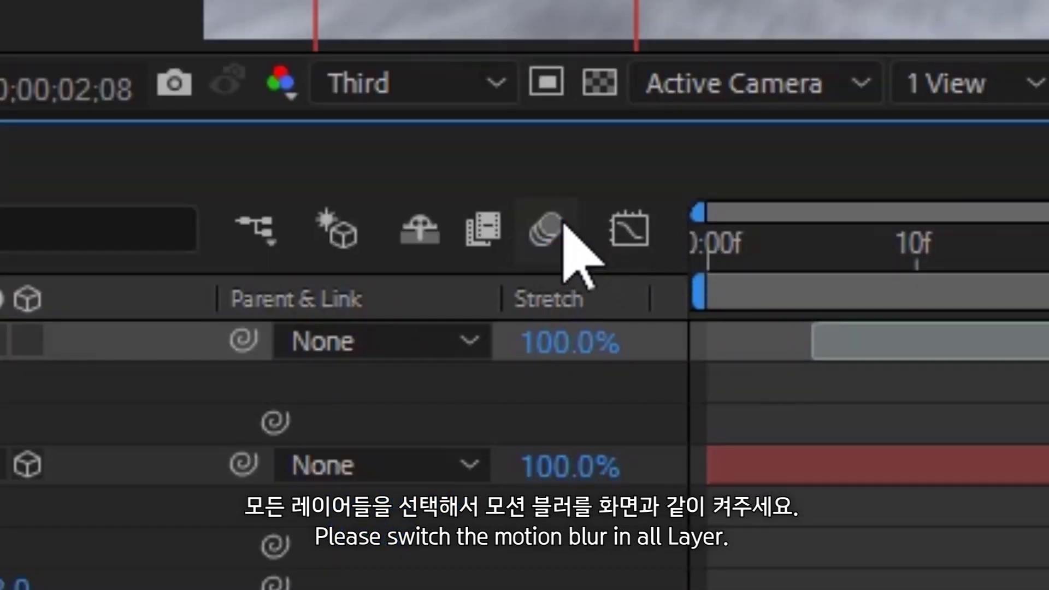
left_click(560, 223)
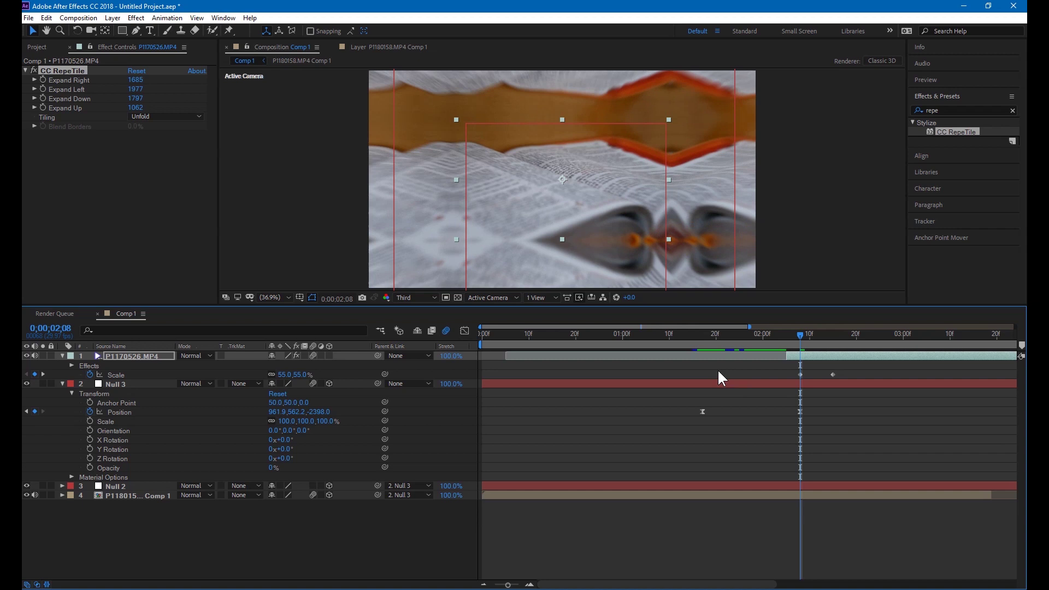
Step: Move the 55% Scale keyframe of P1170526.MP4 to 0;00;02;05 and scrub to 0;00;02;09
left_click_drag(794, 332, 785, 332)
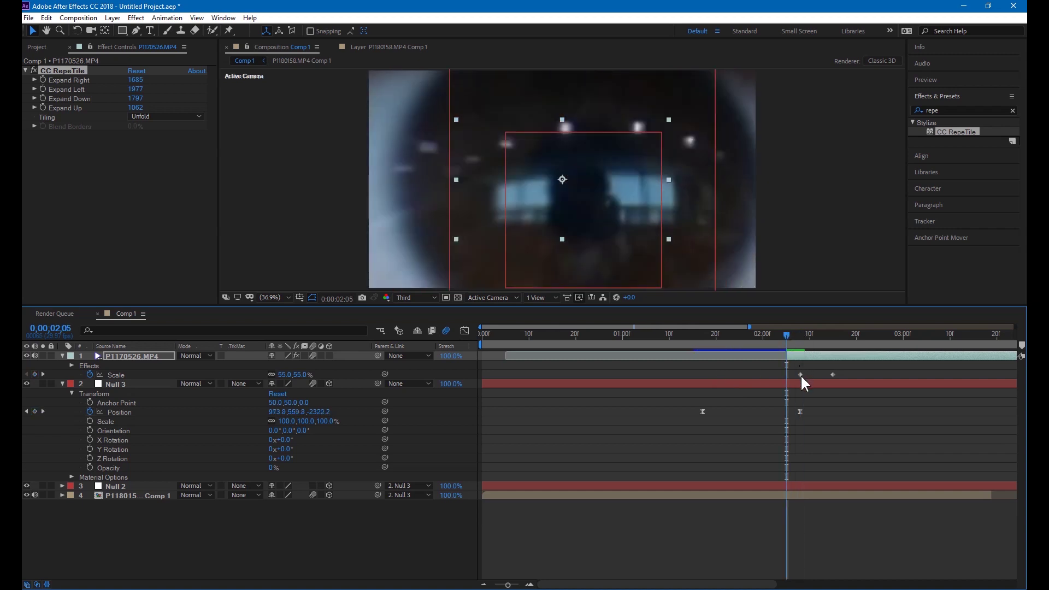
left_click_drag(800, 374, 788, 375)
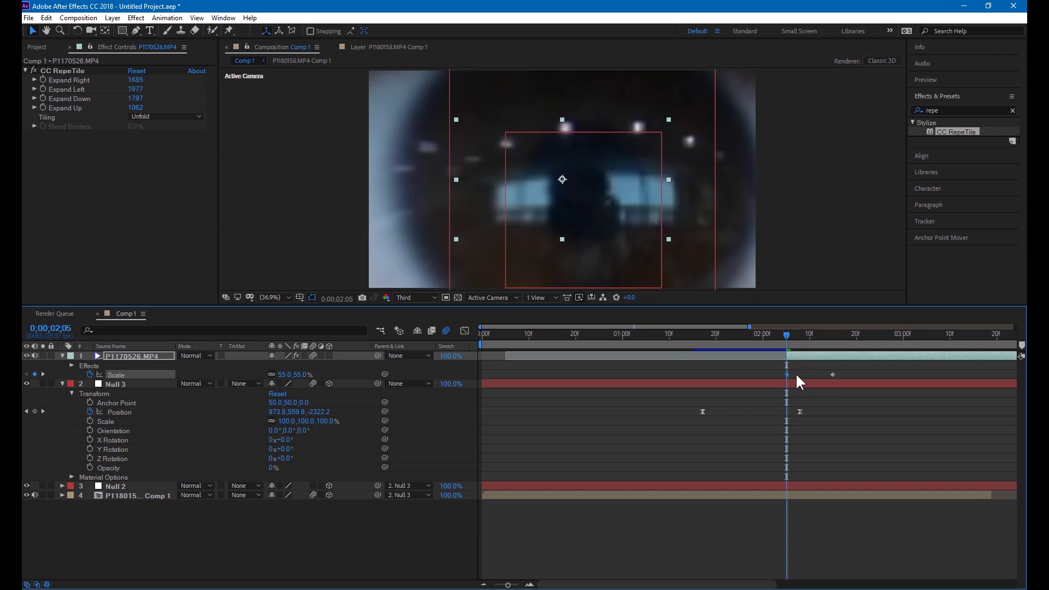
mouse_move(788, 333)
left_mouse_down()
mouse_move(828, 343)
mouse_move(805, 339)
left_mouse_up()
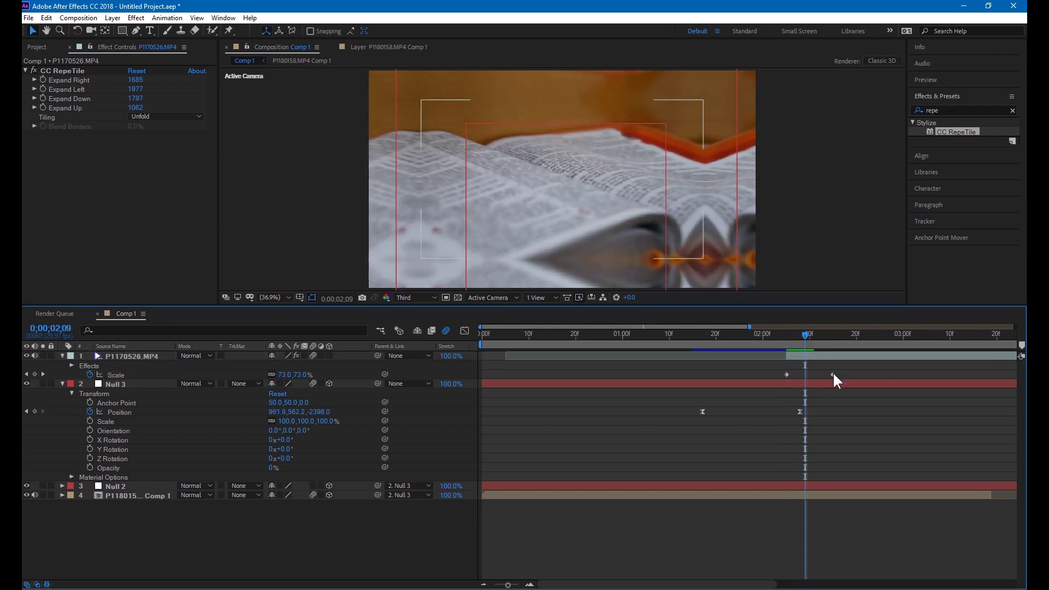
Step: Show the Scale animation of P1170526.MP4 in the Graph Editor as a value graph
left_click(833, 373)
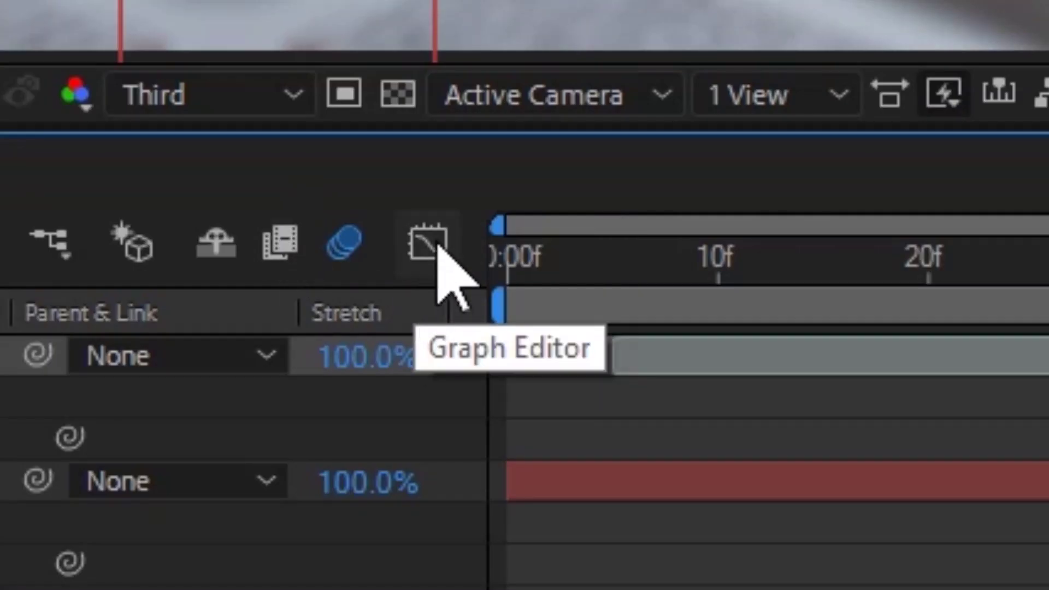
left_click(437, 248)
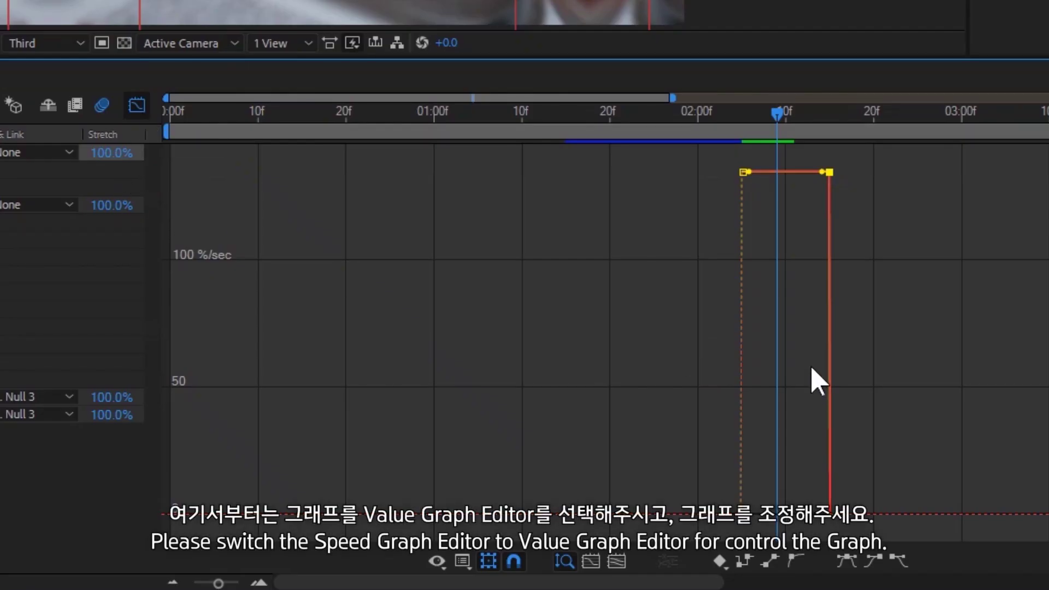
scroll(810, 365, "up", 3)
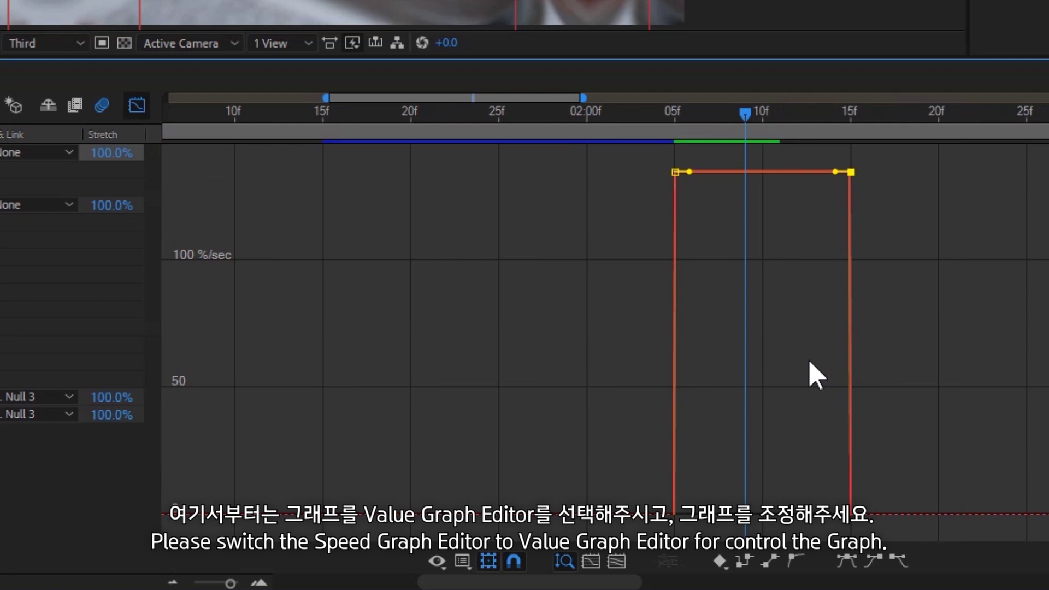
scroll(832, 329, "right", 3)
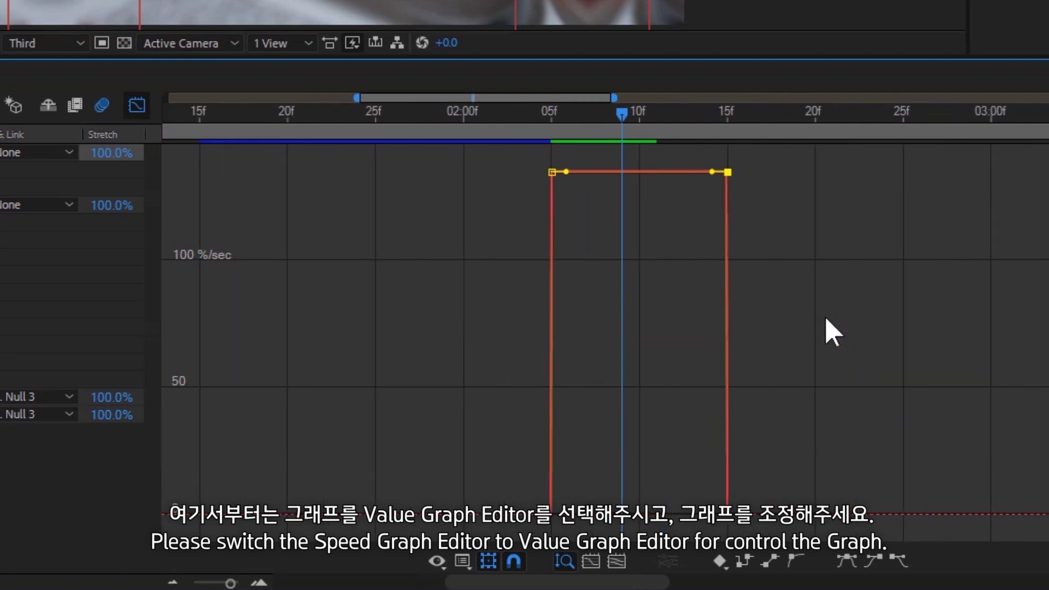
right_click(797, 263)
left_click(865, 383)
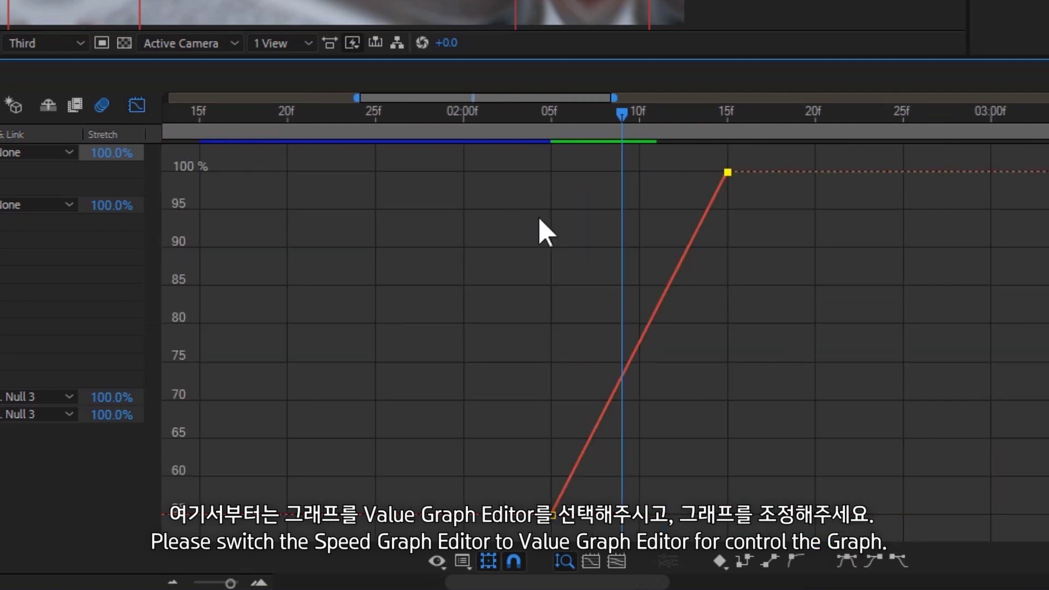
Step: Apply Easy Ease to both Scale keyframes, shape the curve to rise steeply and settle slowly, and close the Graph Editor
left_click_drag(489, 147, 886, 579)
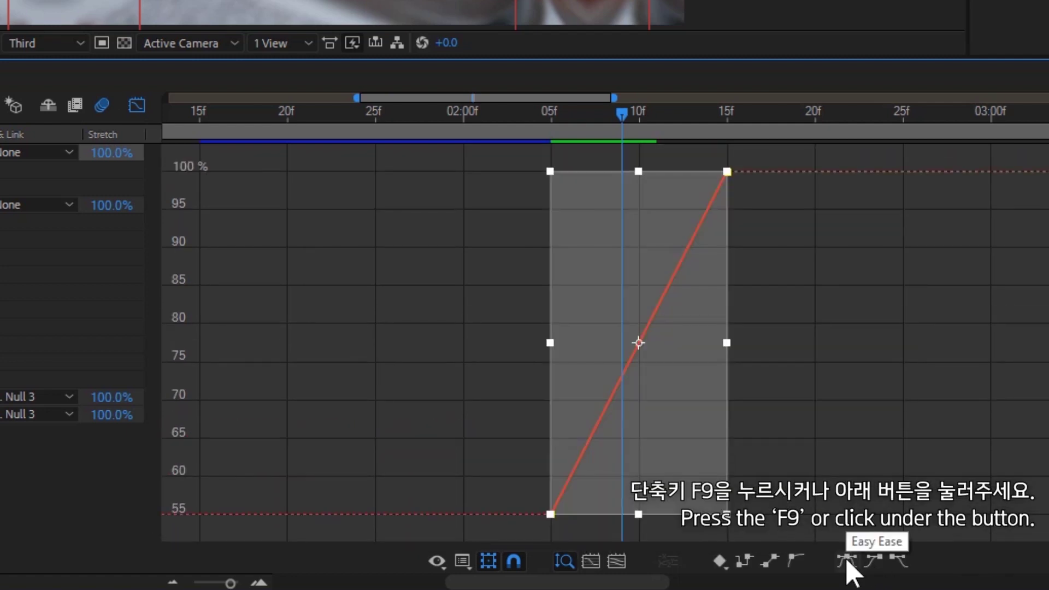
left_click(846, 561)
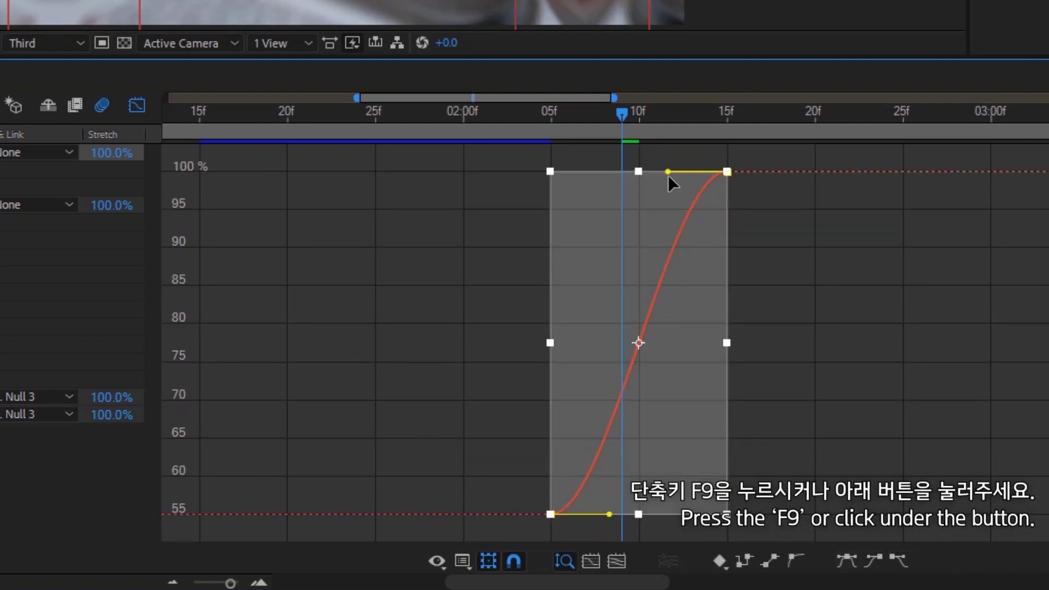
left_click_drag(664, 171, 585, 197)
left_click_drag(609, 514, 567, 210)
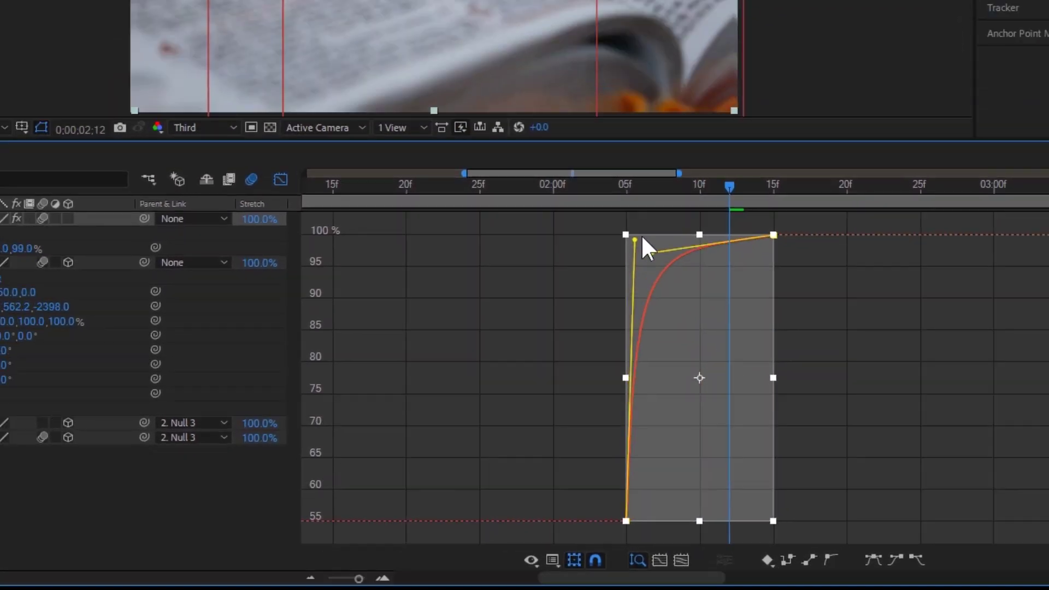
left_click_drag(668, 224, 636, 257)
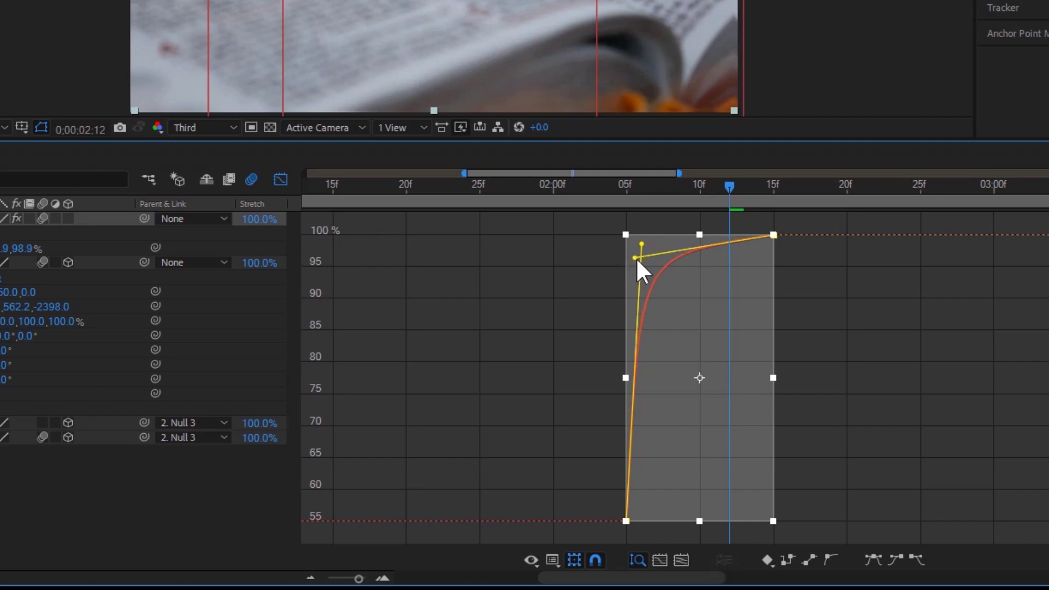
left_click(280, 179)
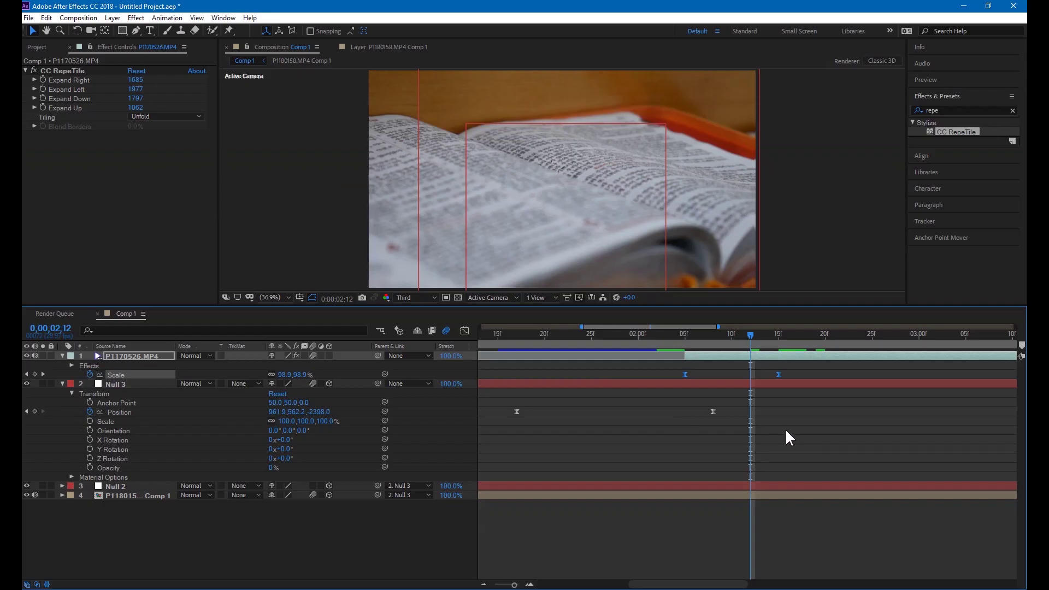
Step: Preview the transition from 0;00;02;04 and return to the first Scale keyframe at 0;00;02;05
left_click(677, 336)
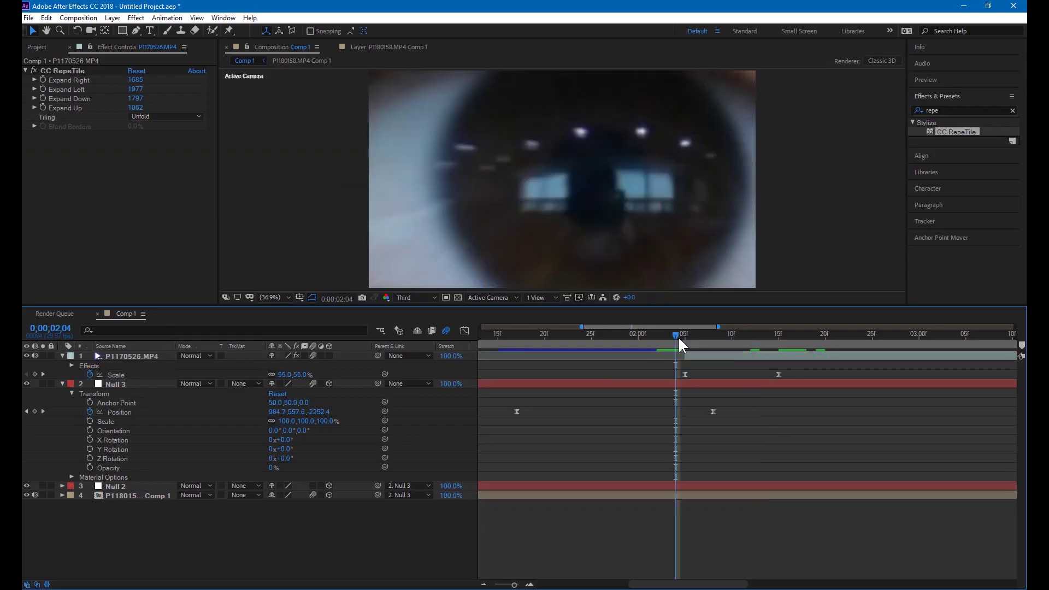
key("space")
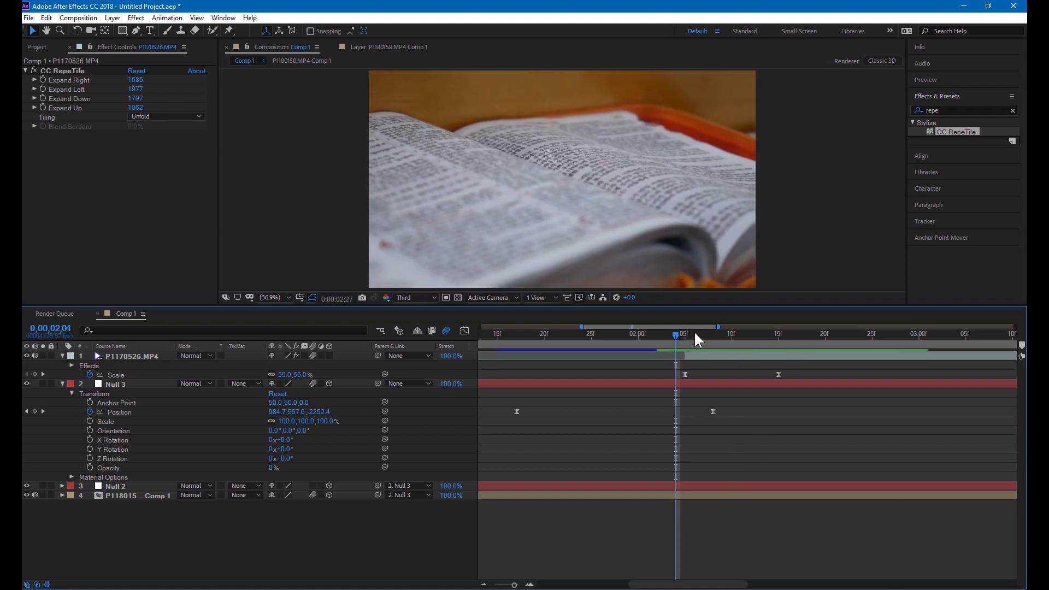
key("space")
left_click_drag(679, 356, 686, 379)
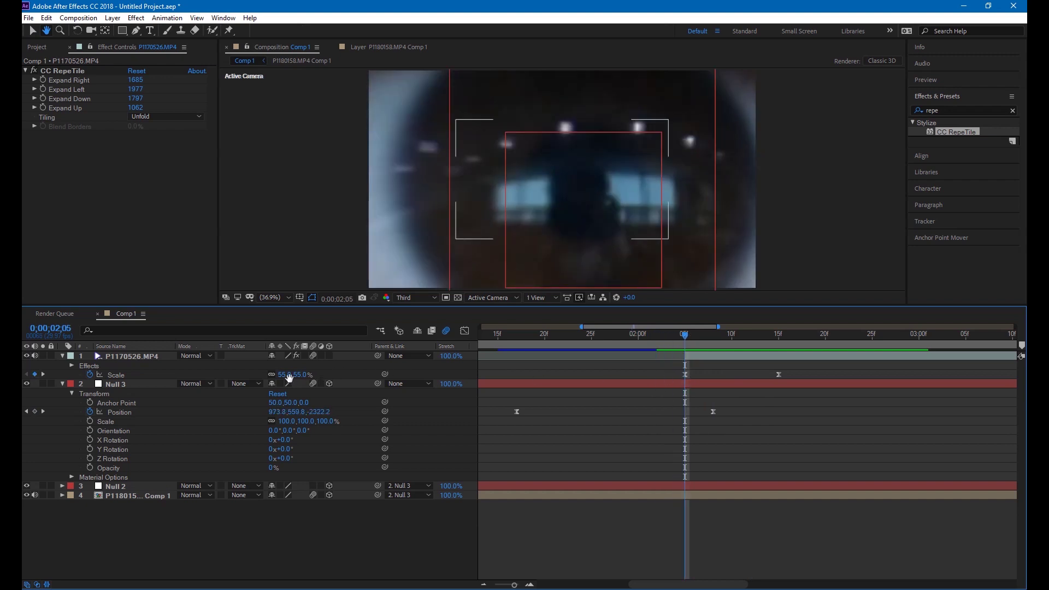
Step: Preview the transition and move the 100% Scale keyframe of P1170526.MP4 earlier, to about 0;00;02;13
key("v")
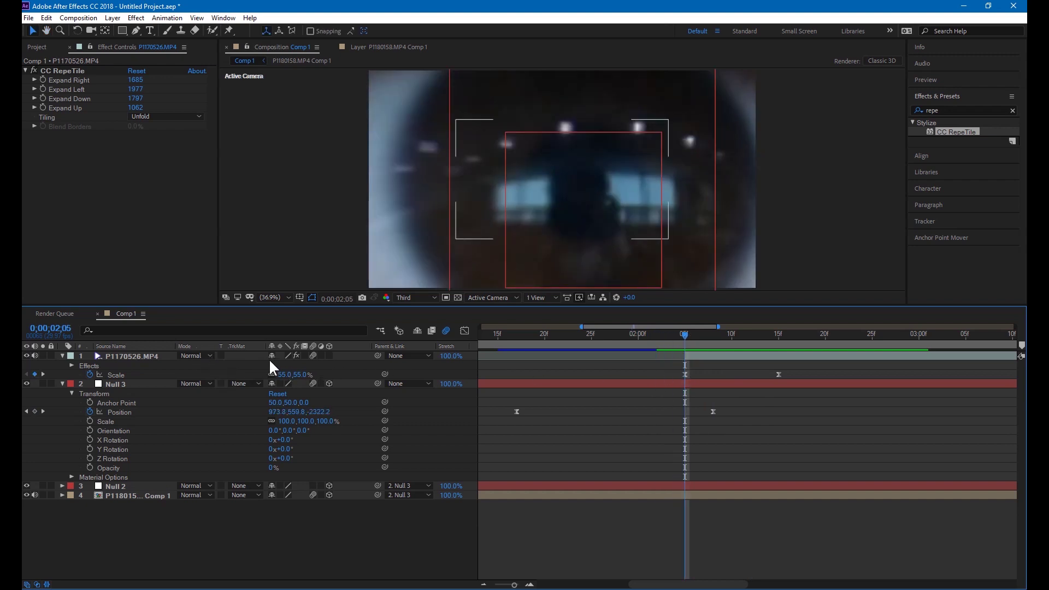
left_click(684, 374)
key("space")
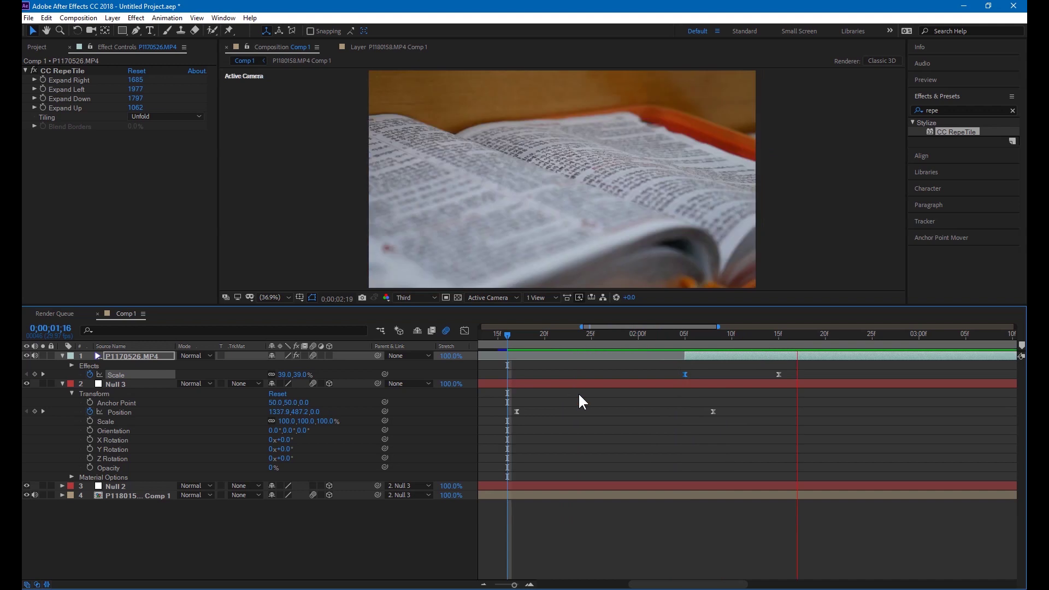
left_click_drag(769, 375, 758, 374)
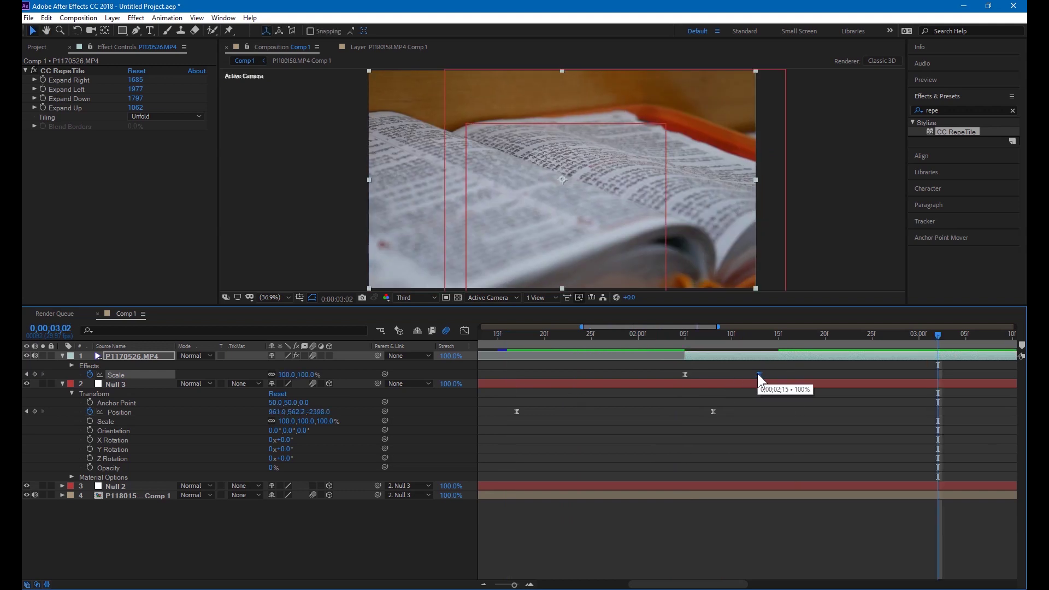
Step: Preview the transition from 0;00;01;14 and move the 100% Scale keyframe of P1170526.MP4 to about 0;00;02;15
key("minus")
key("minus")
left_click(601, 337)
key("space")
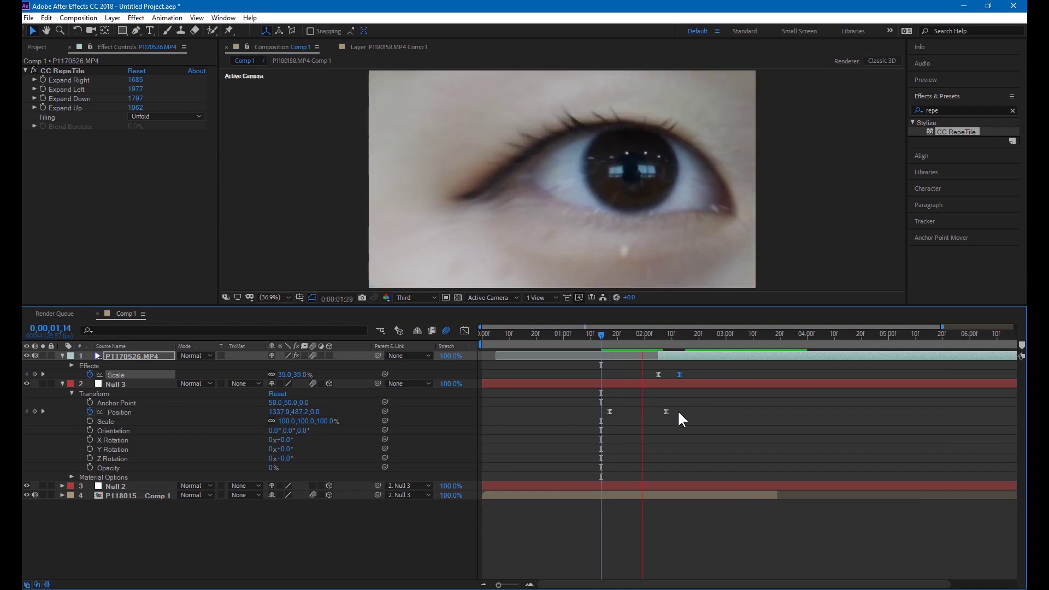
left_click(677, 409)
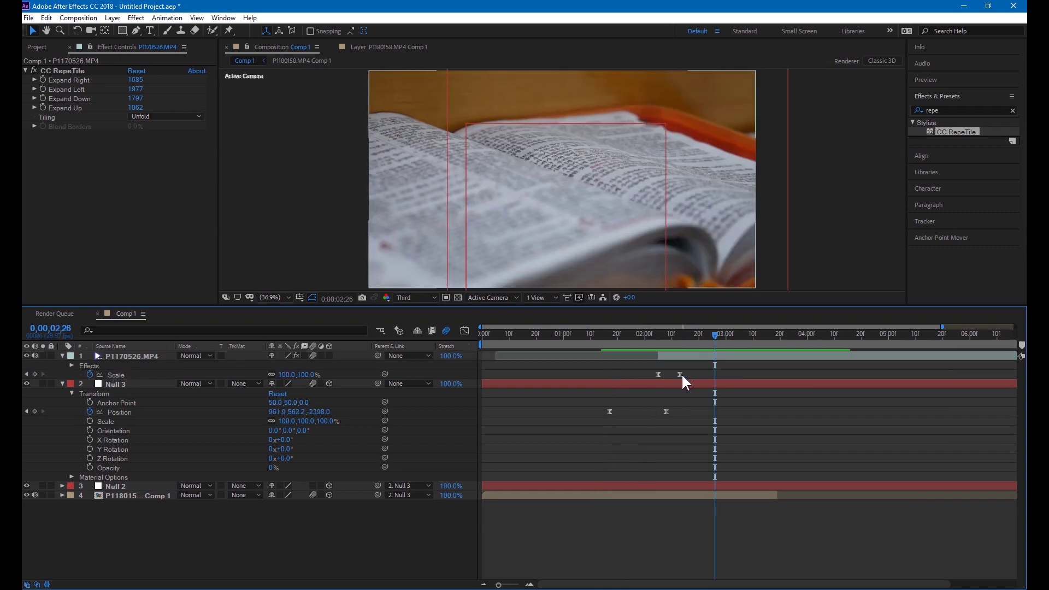
left_click_drag(680, 373, 685, 373)
left_click(680, 389)
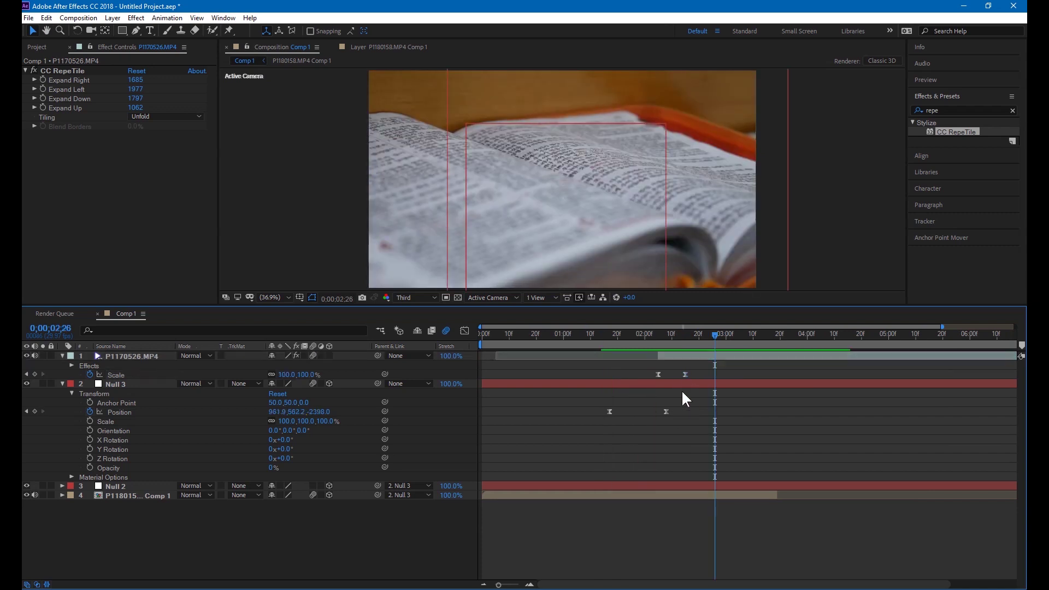
Step: Move the first Position keyframe of Null 3 to about 0;00;01;22 and preview the faster zoom
left_click(607, 334)
left_click_drag(609, 412, 624, 411)
left_click(642, 389)
key("space")
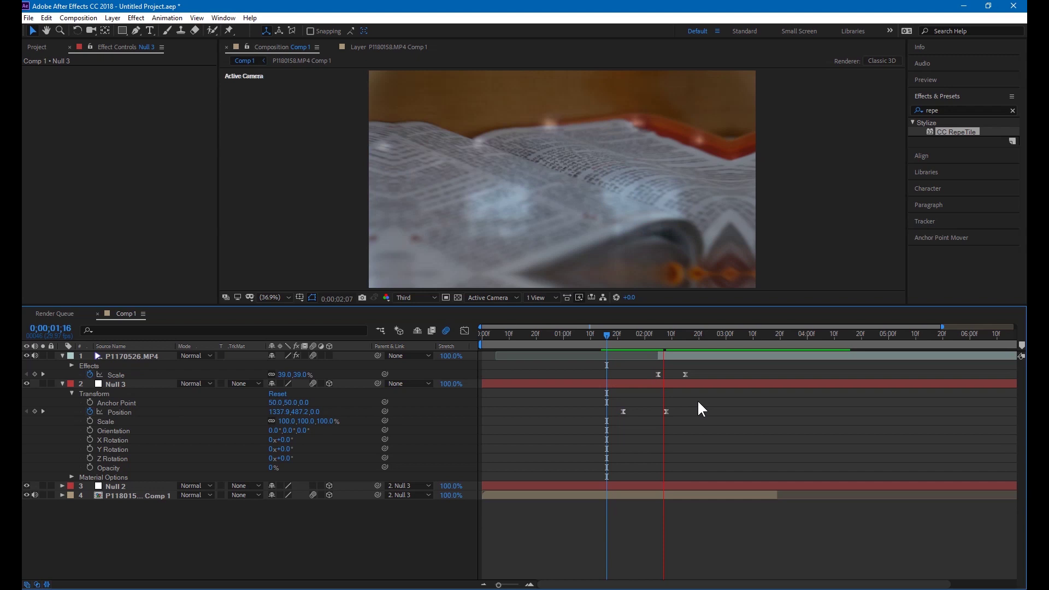
left_click(611, 334)
key("space")
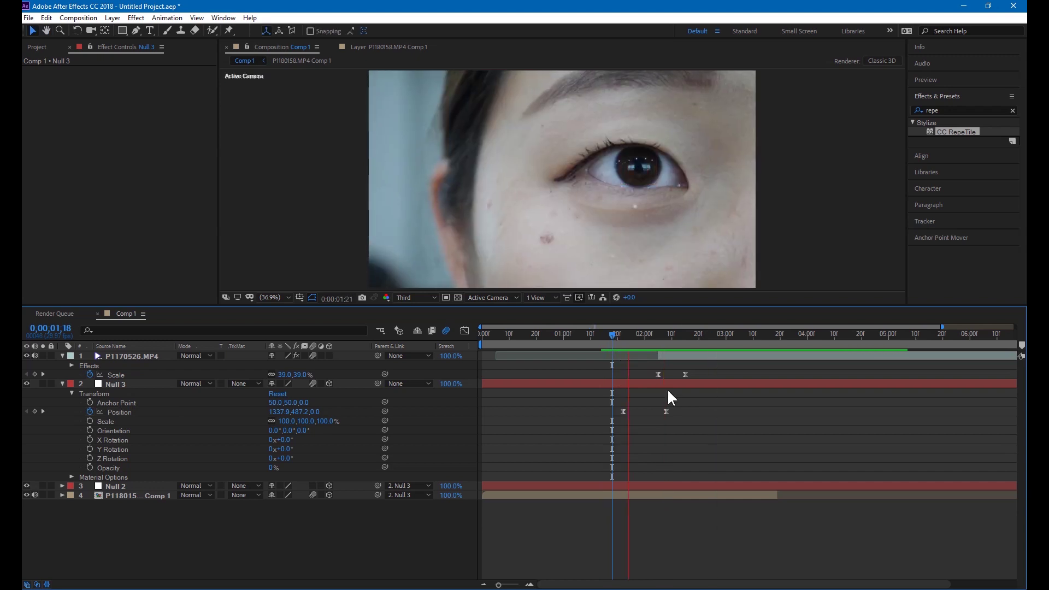
key("space")
Step: At 0;00;02;05, search the effects for "optics" and apply Optics Compensation to P1180158.MP4 Comp 1
left_click_drag(687, 351, 658, 350)
left_click(662, 497)
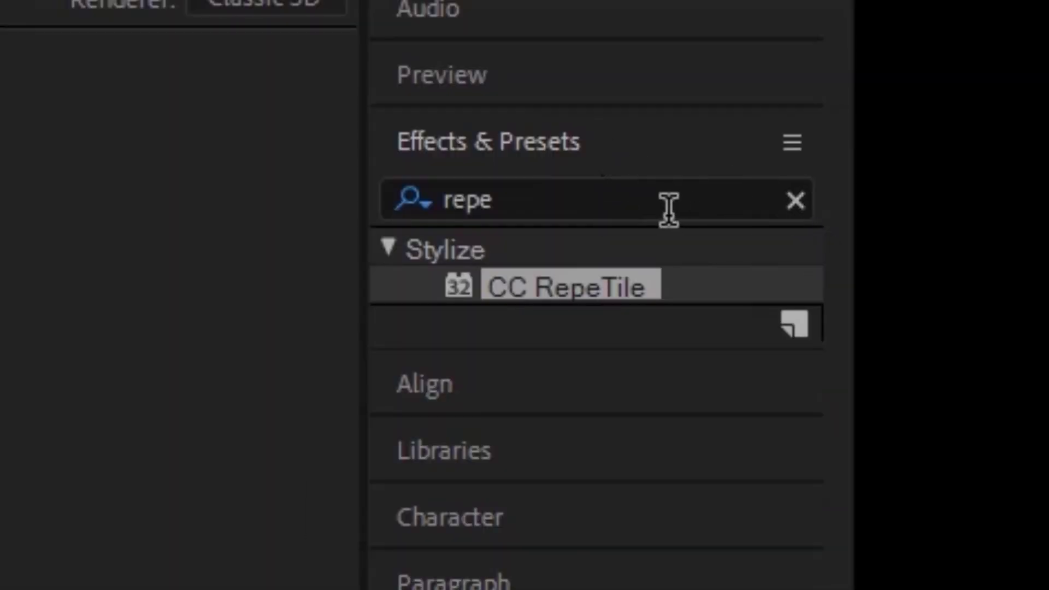
left_click(978, 112)
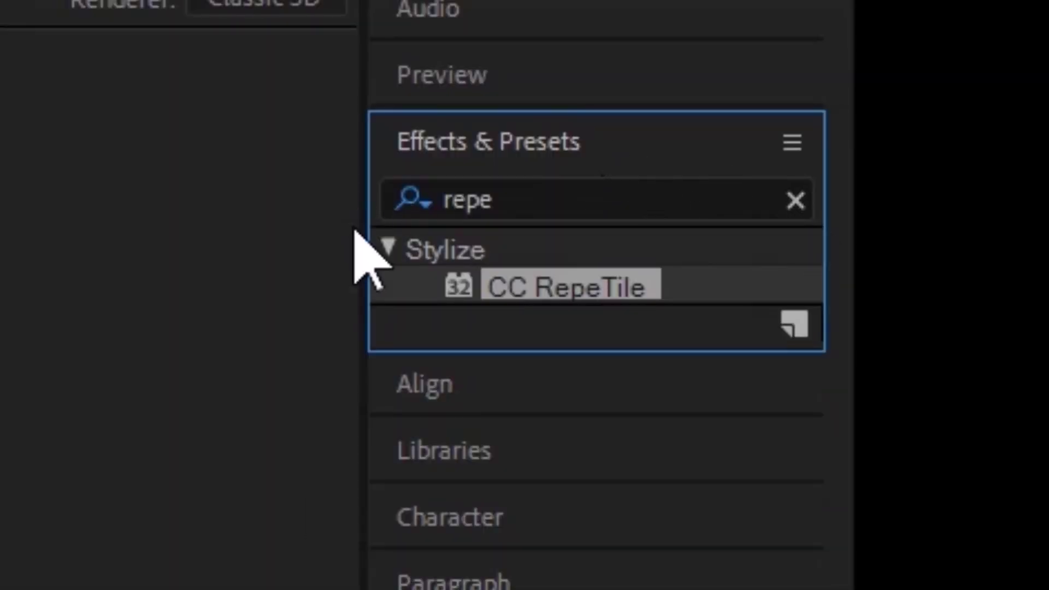
left_click(542, 204)
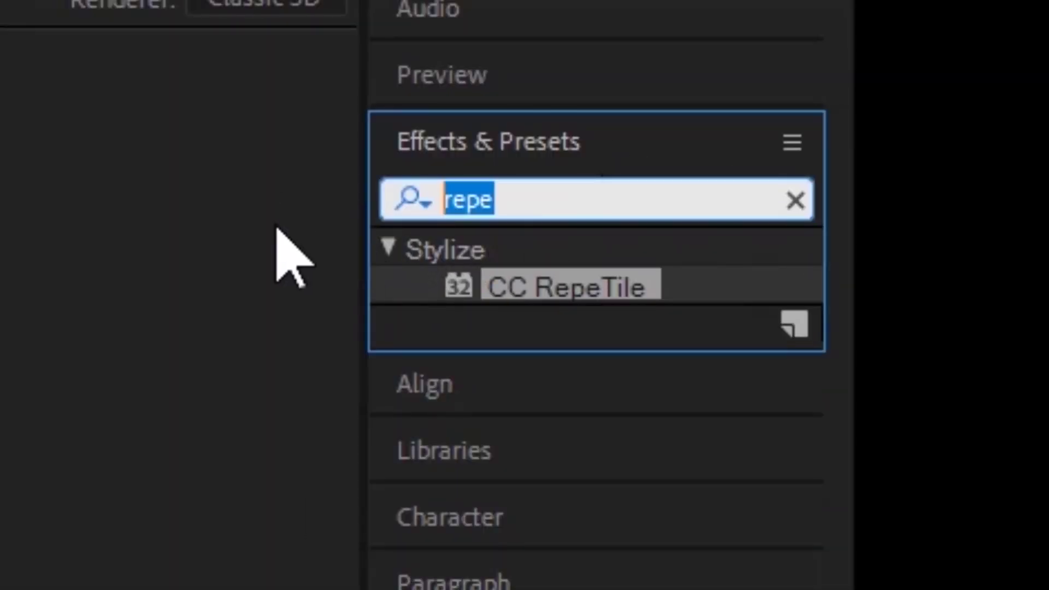
type("optics")
left_click(647, 289)
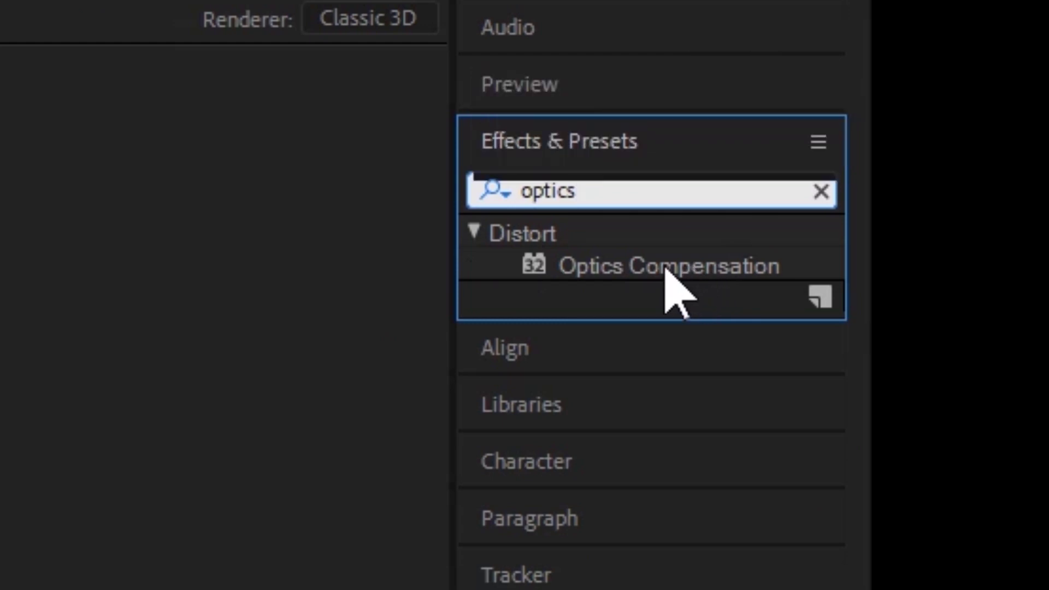
left_click_drag(693, 267, 696, 491)
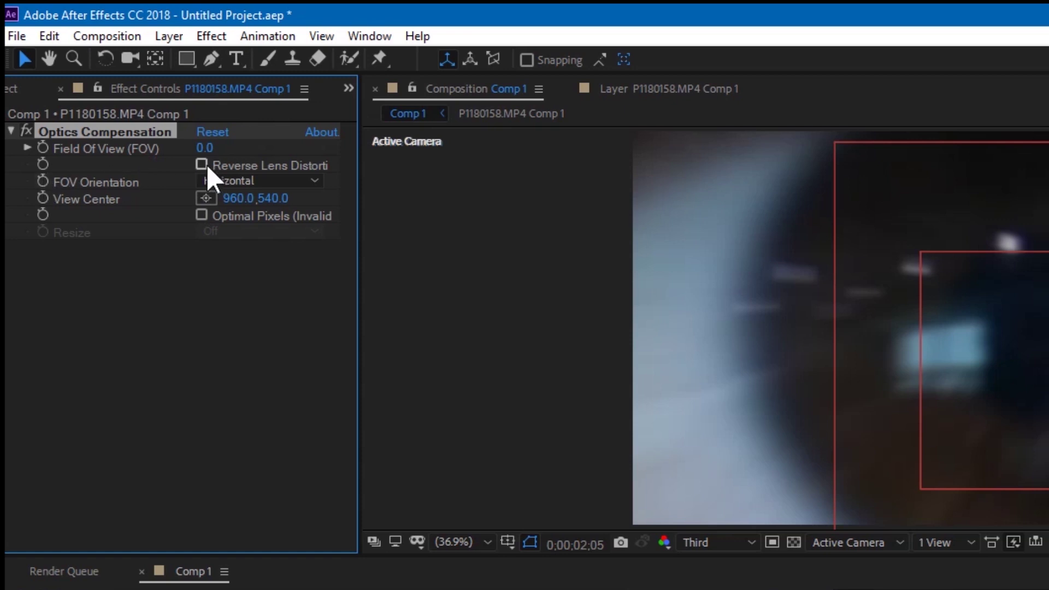
Step: Enable Reverse Lens Distortion and keyframe Field Of View at 0.0 at about 0;00;02;01 and at 0;00;02;05
left_click(203, 165)
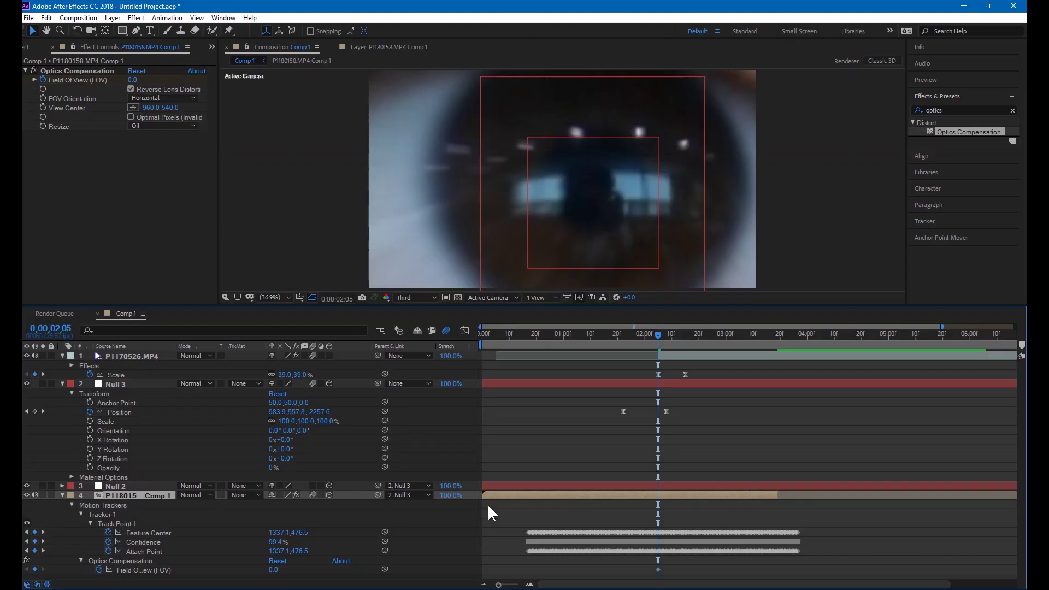
left_click_drag(654, 333, 644, 331)
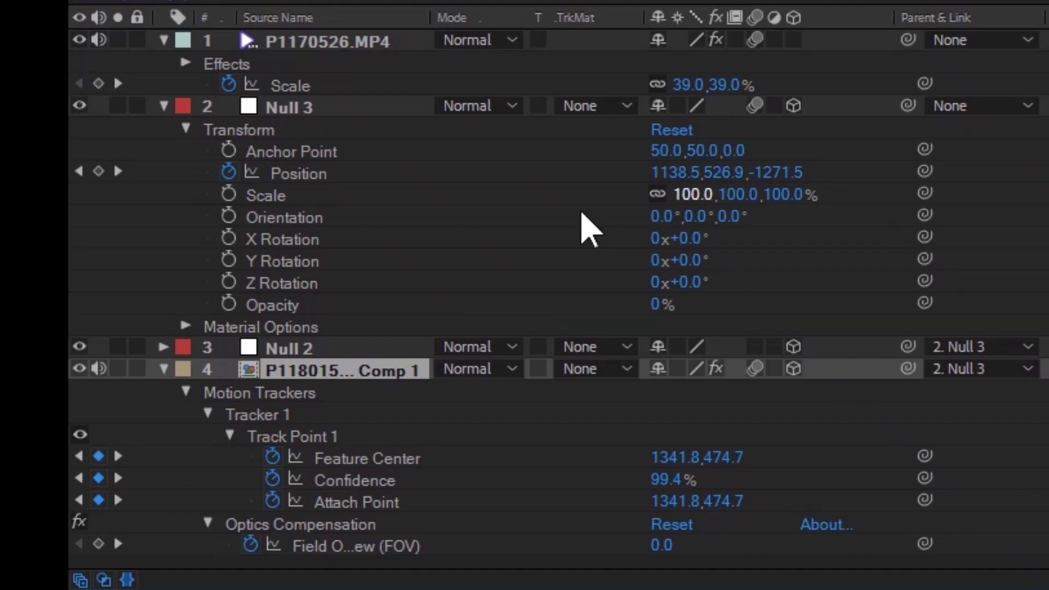
left_click(99, 543)
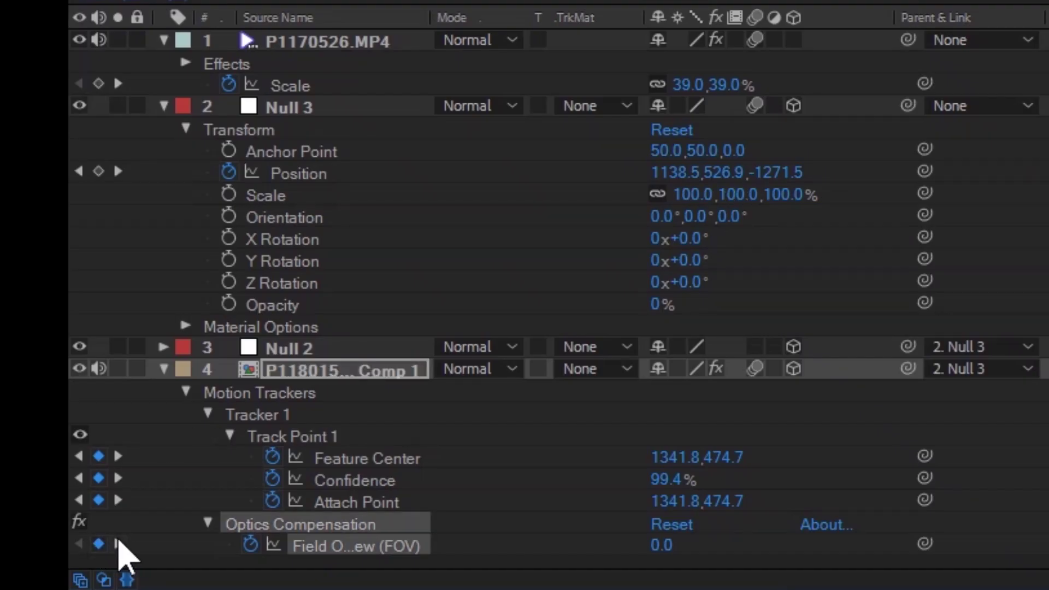
left_click(118, 544)
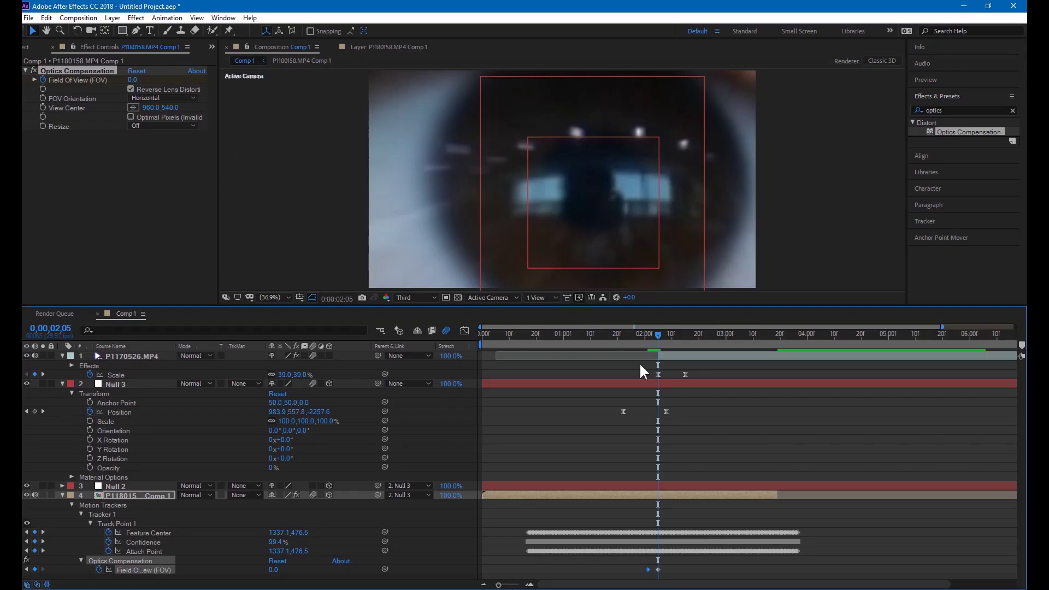
left_click(594, 419)
left_click(636, 494)
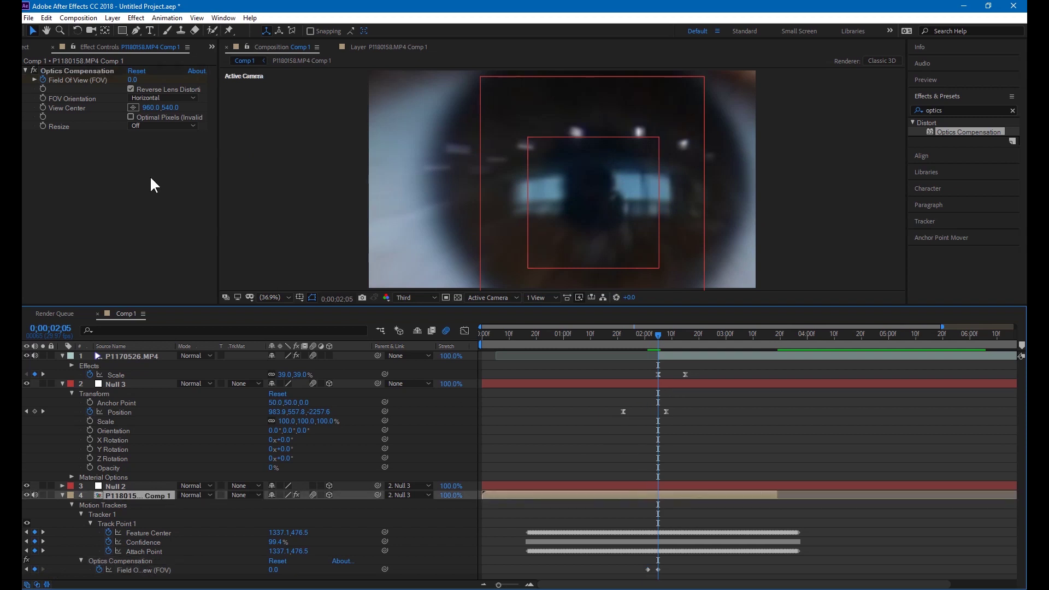
Step: Raise Field Of View to 170.8 at 0;00;02;05 and place the View Center on the pupil, at about 1335.5, 478
left_click_drag(136, 80, 159, 80)
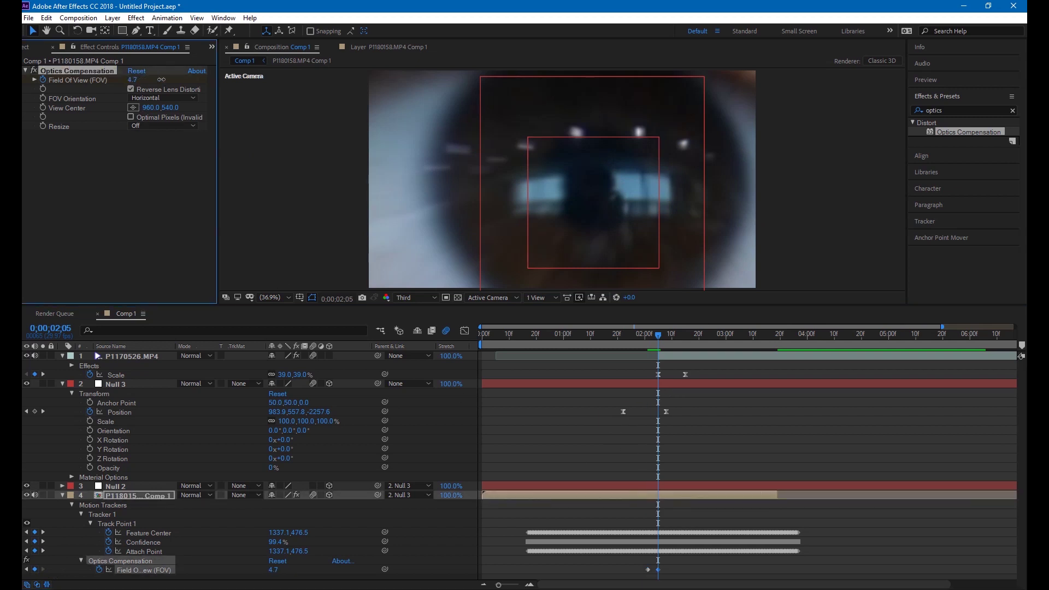
left_click_drag(223, 77, 111, 87)
scroll(638, 223, "down", 3)
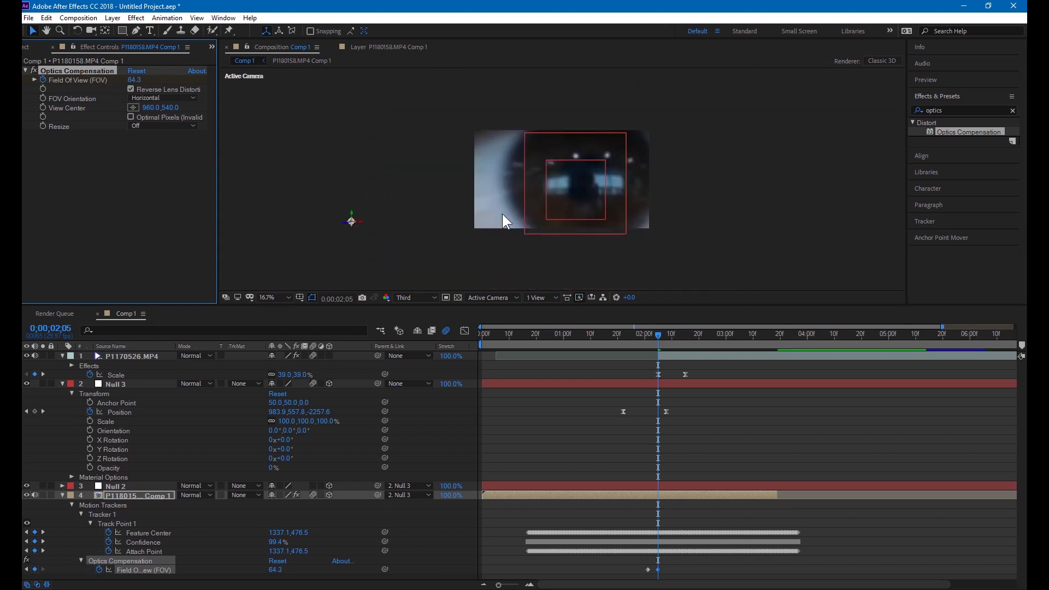
left_click_drag(352, 222, 577, 180)
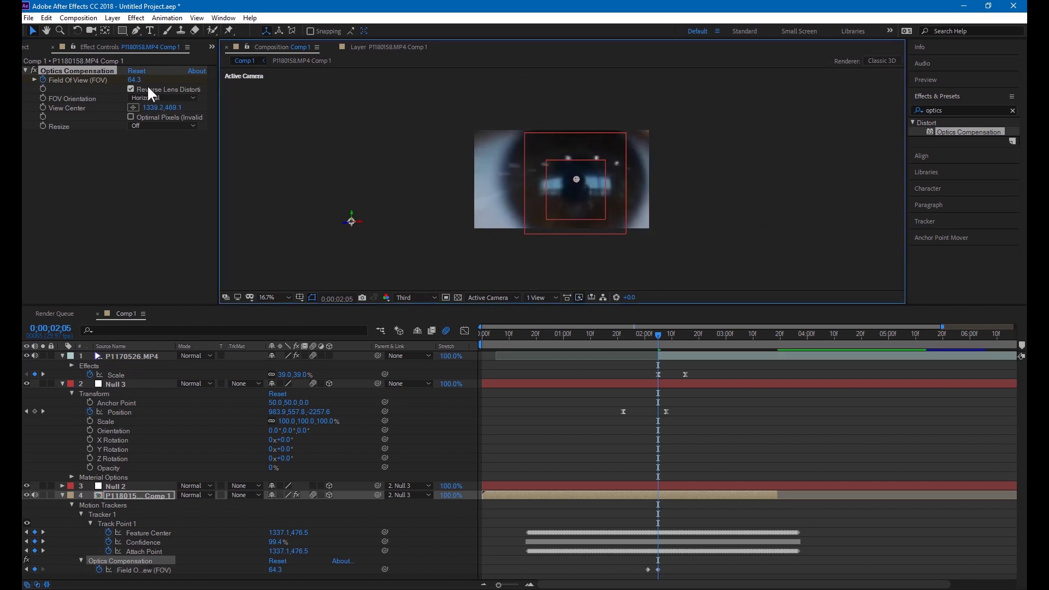
left_click_drag(137, 81, 340, 82)
left_click_drag(433, 79, 700, 96)
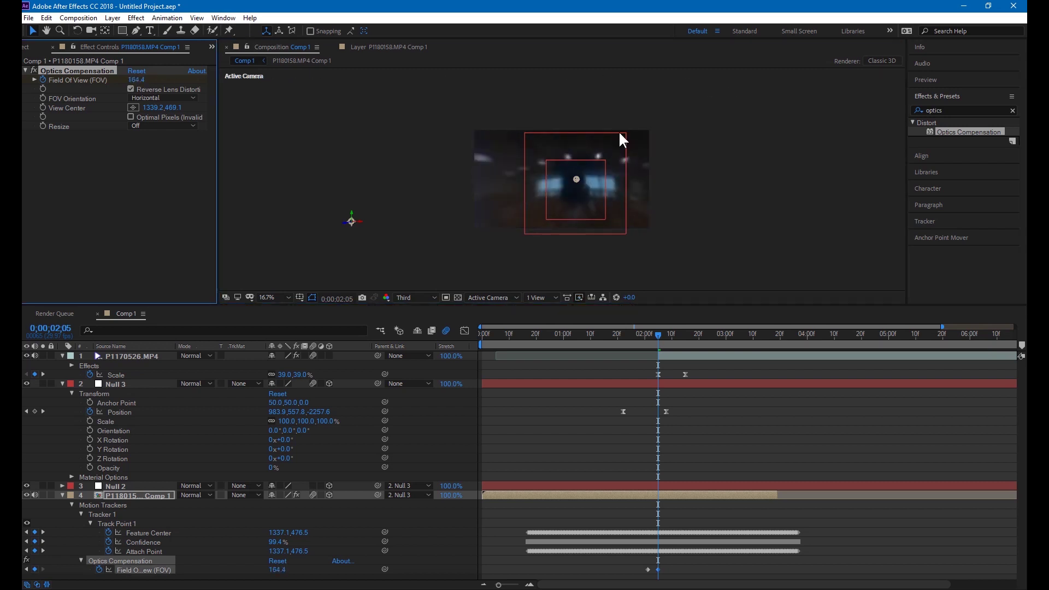
left_click_drag(576, 175, 575, 183)
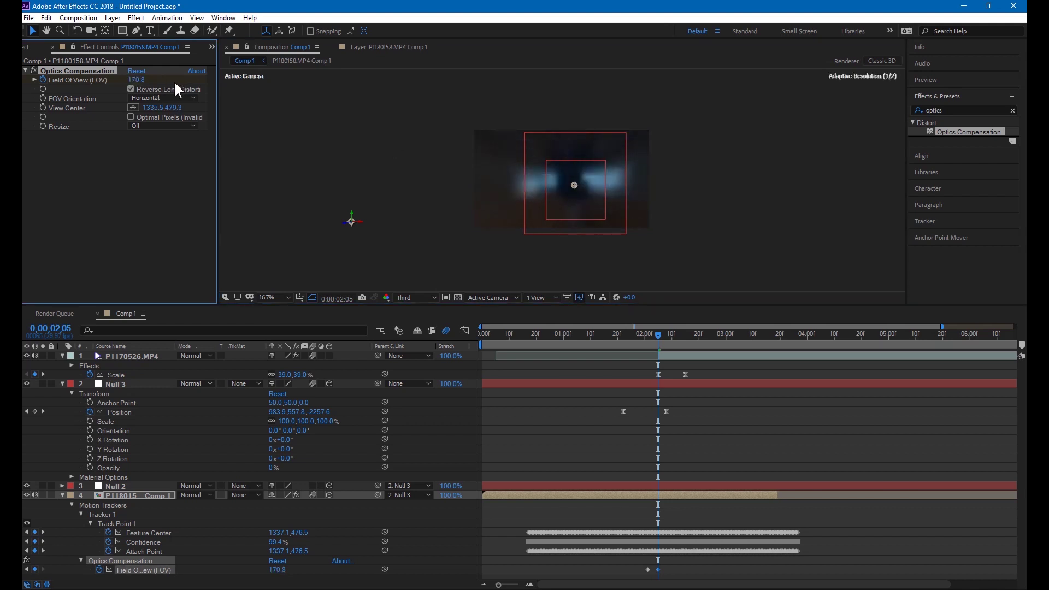
Step: Place the two Field Of View keyframes at 0;00;02;00 and about 0;00;02;08, and fit the composition in the viewer
key("Page_Down")
key("Page_Down")
key("Page_Down")
left_click(288, 297)
left_click(289, 309)
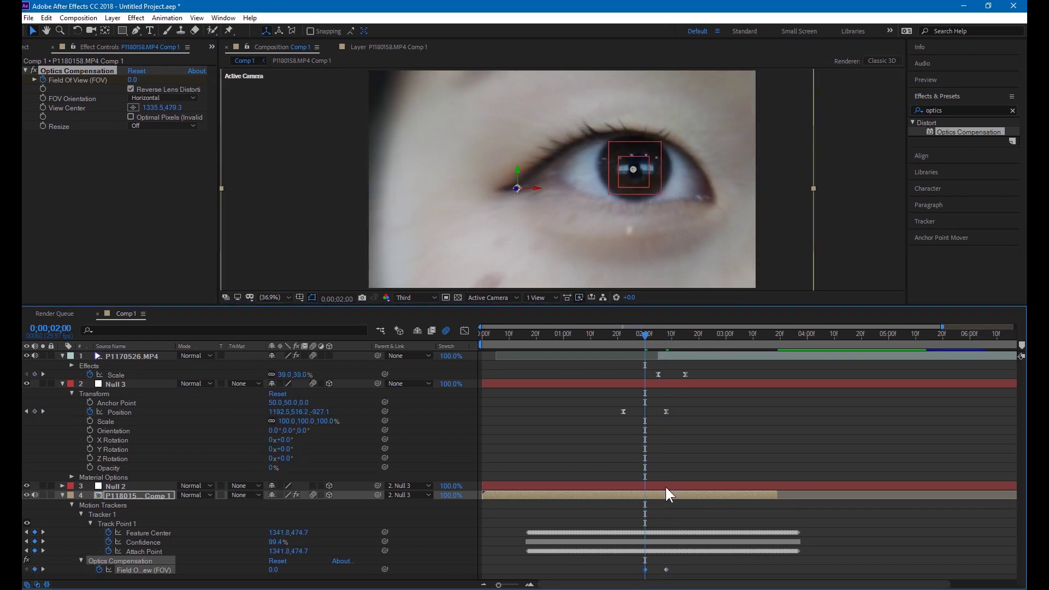
Step: Split the P1170526.MP4 layer at 0;00;02;07
mouse_move(678, 342)
left_mouse_down()
mouse_move(699, 343)
mouse_move(645, 343)
mouse_move(681, 347)
mouse_move(651, 348)
mouse_move(662, 352)
left_mouse_up()
left_click(663, 354)
key("Page_Up")
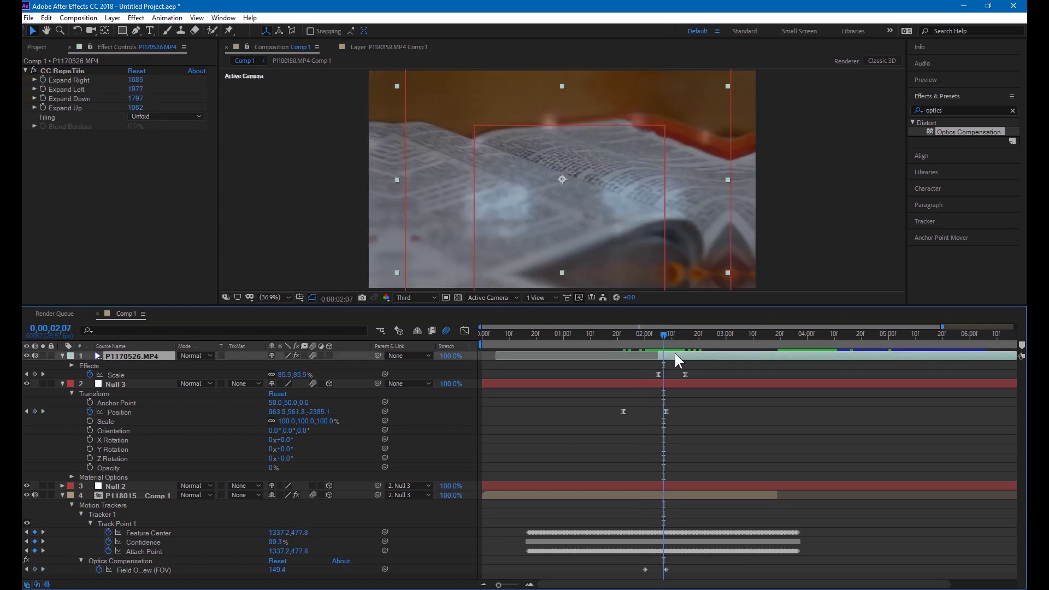
key("ctrl+shift+d")
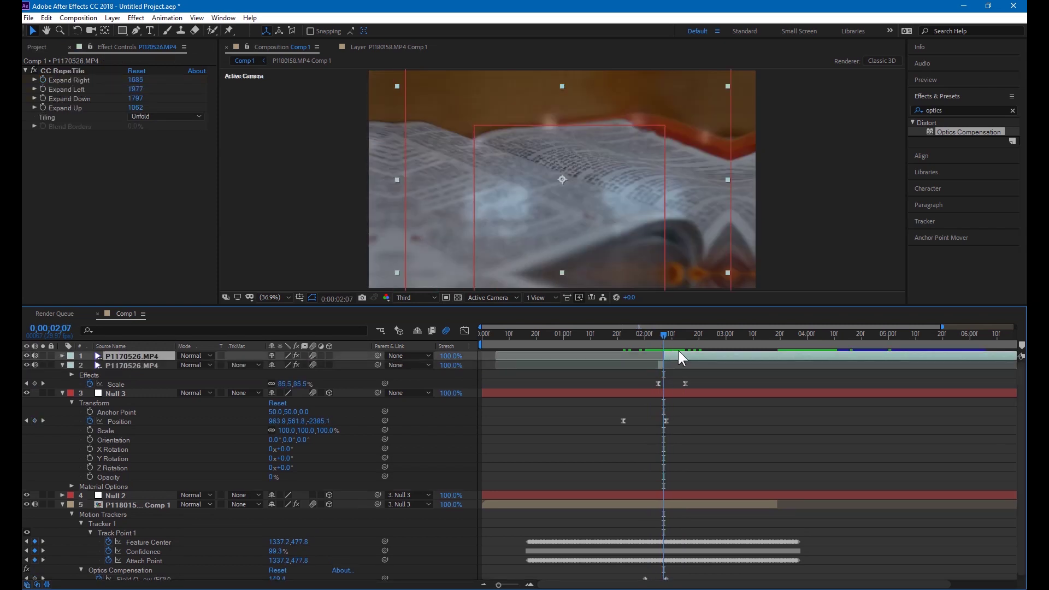
Step: Set the blending mode of the short first segment of P1170526.MP4 to Overlay and scrub across the transition
key("Page_Up")
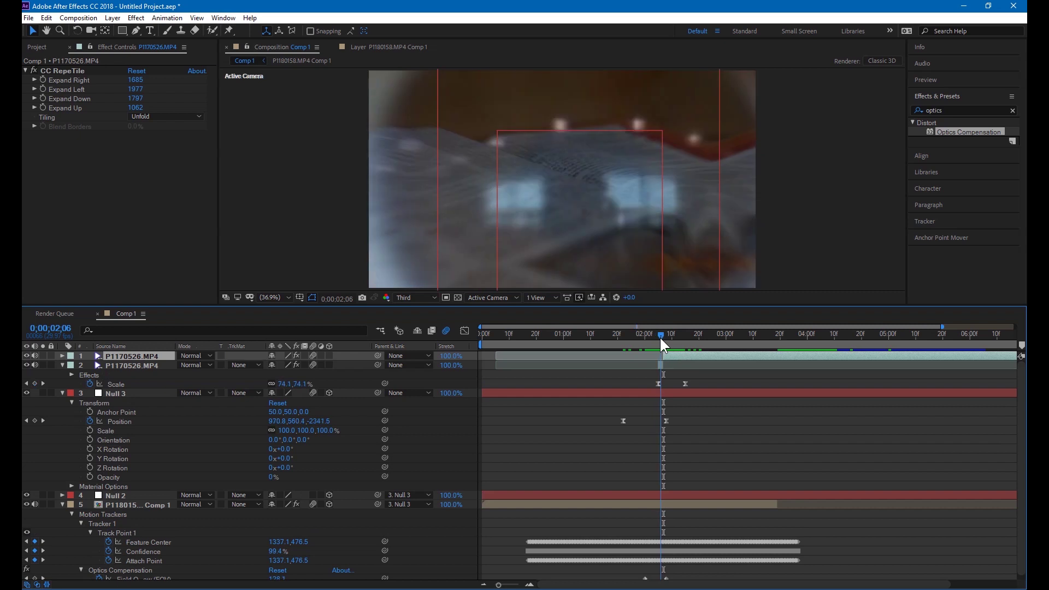
left_click(660, 363)
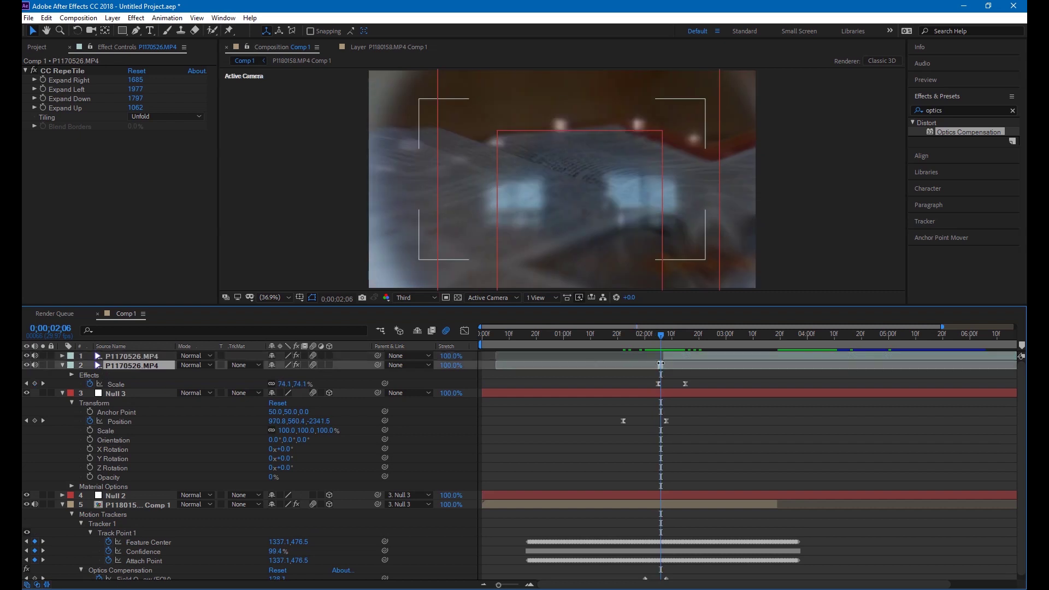
left_click(186, 364)
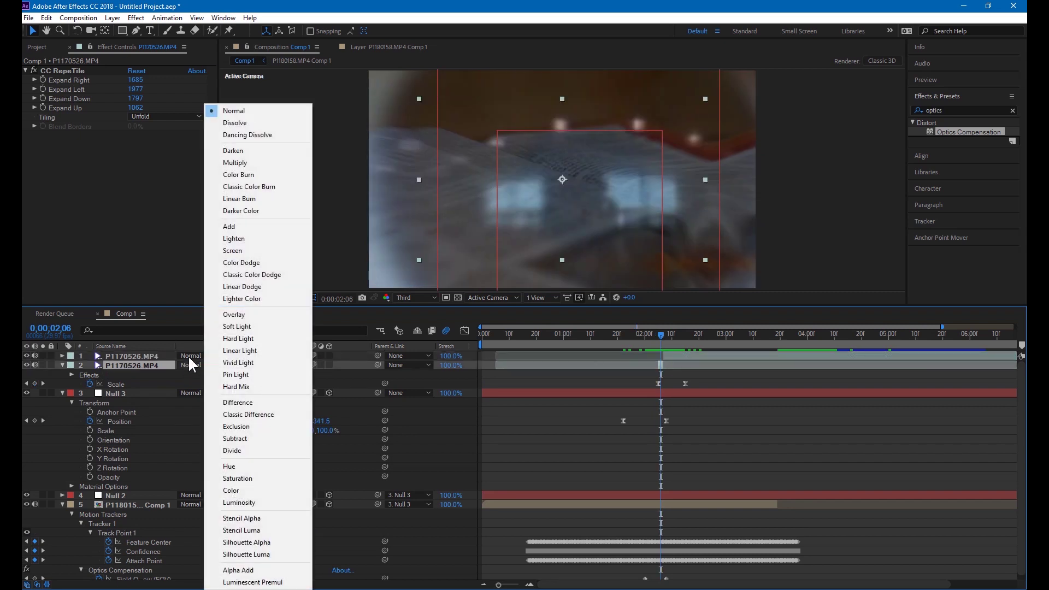
left_click(235, 315)
left_click(690, 440)
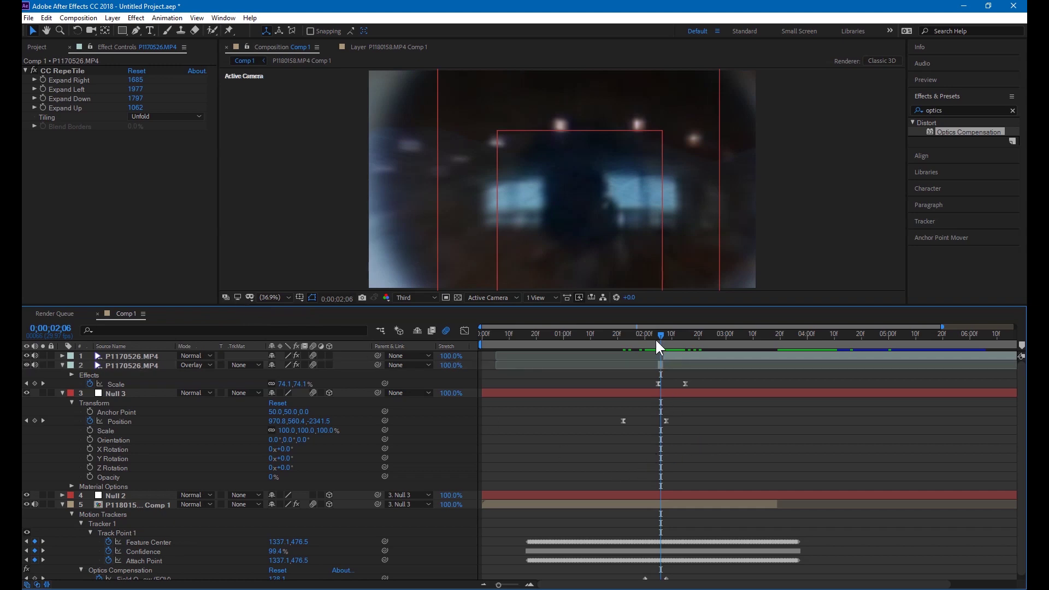
mouse_move(654, 337)
left_mouse_down()
mouse_move(666, 336)
mouse_move(588, 336)
mouse_move(663, 337)
left_mouse_up()
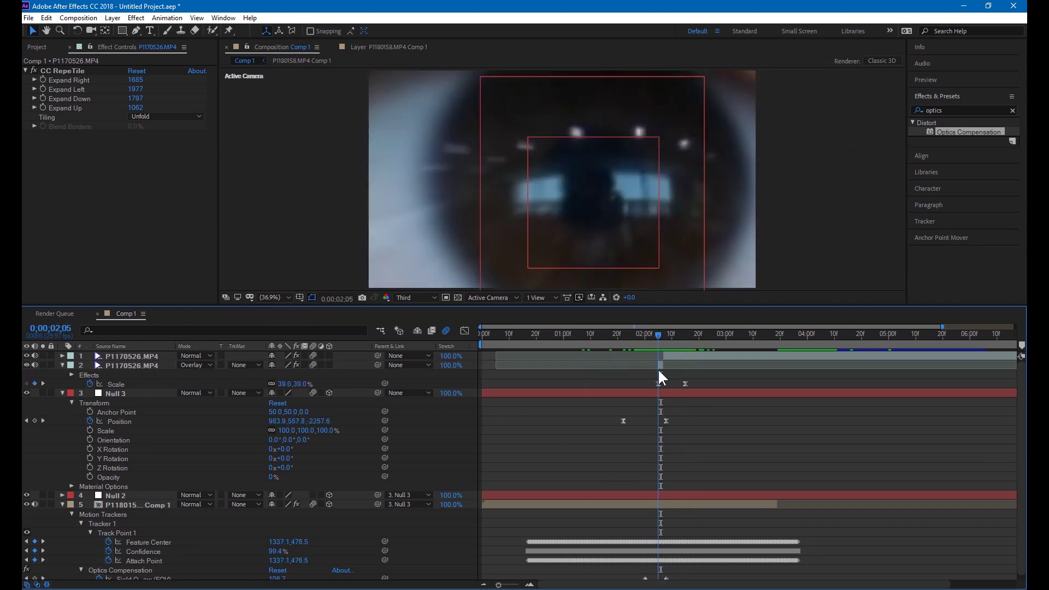
Step: Move the first Position keyframe of Null 3 to about 0;00;01;23, preview from the beginning, and scrub to 0;00;01;11
left_click_drag(623, 421, 630, 421)
mouse_move(616, 337)
left_mouse_down()
mouse_move(672, 336)
mouse_move(626, 337)
left_mouse_up()
key("Home")
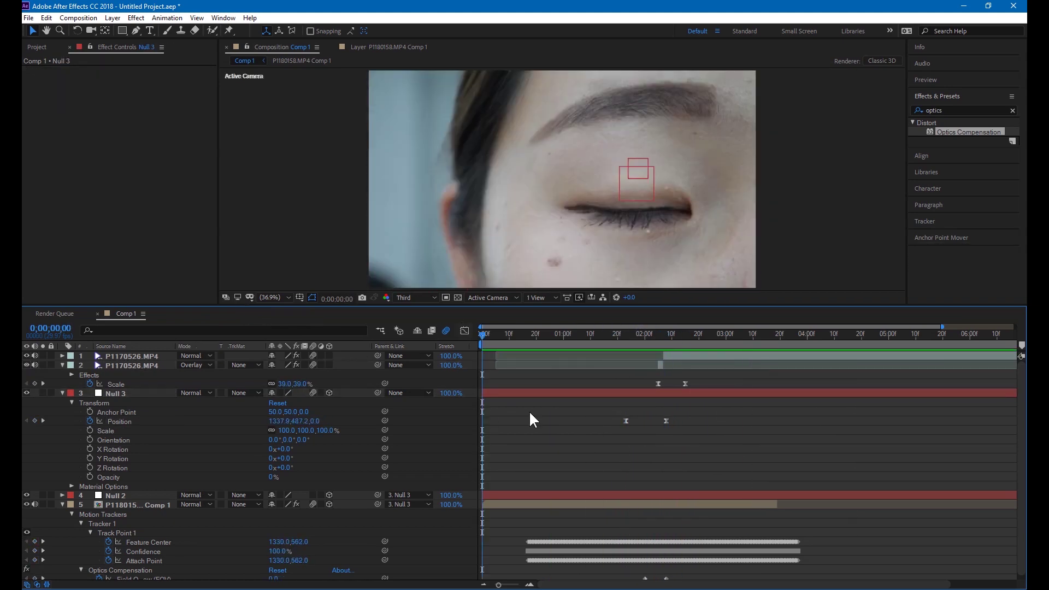
key("space")
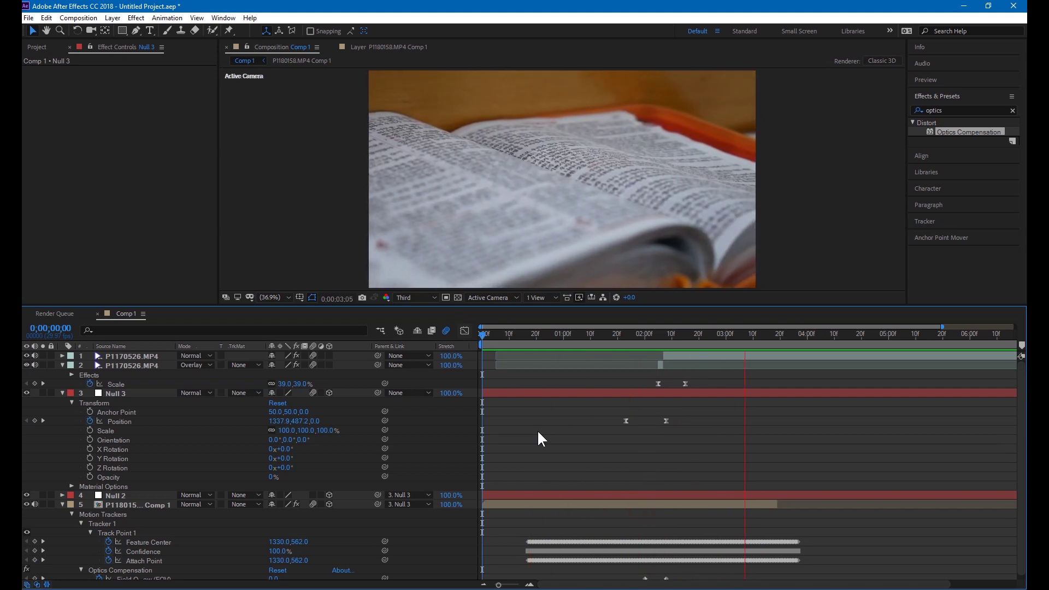
key("space")
left_click_drag(637, 341, 593, 336)
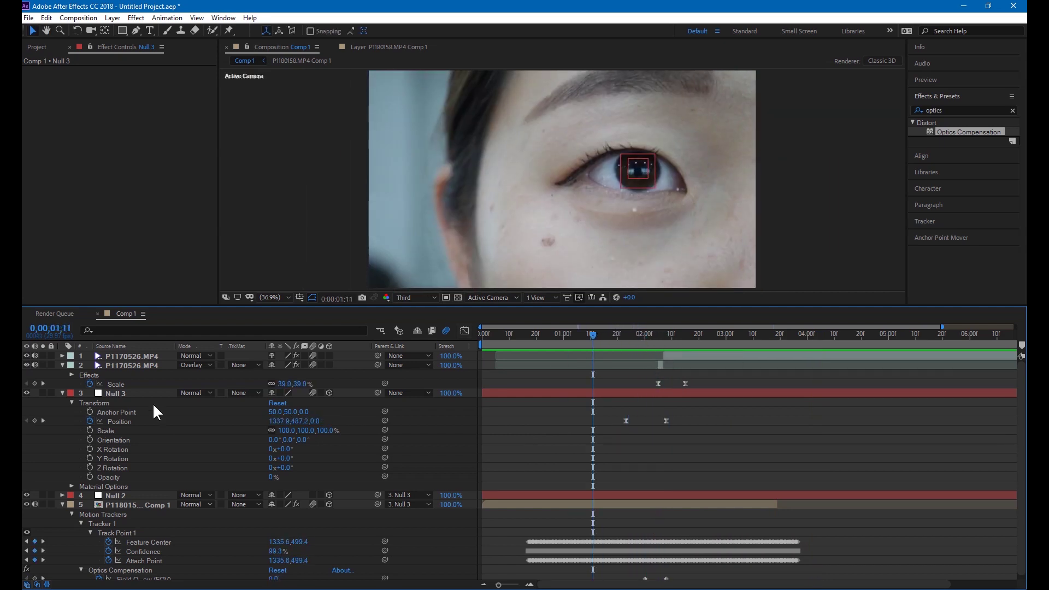